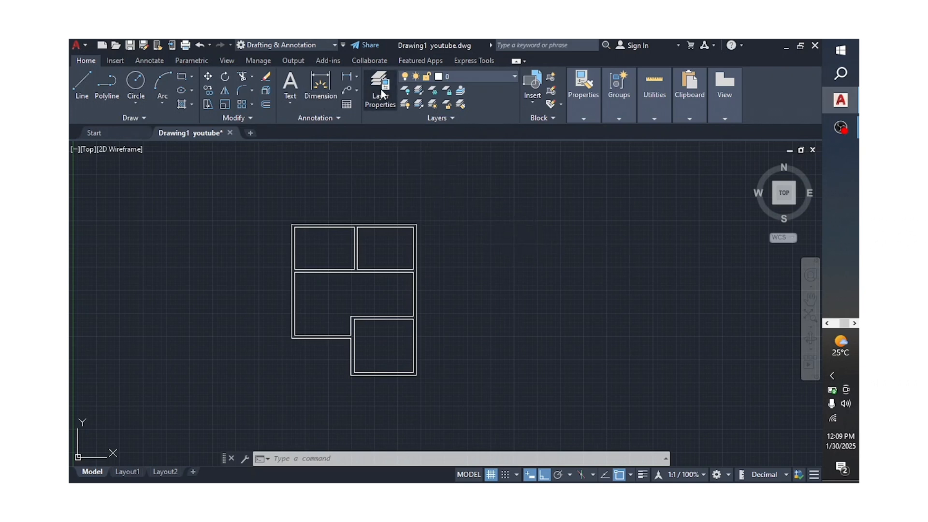
Step: Create a new layer named Window in the layer properties manager
left_click(375, 102)
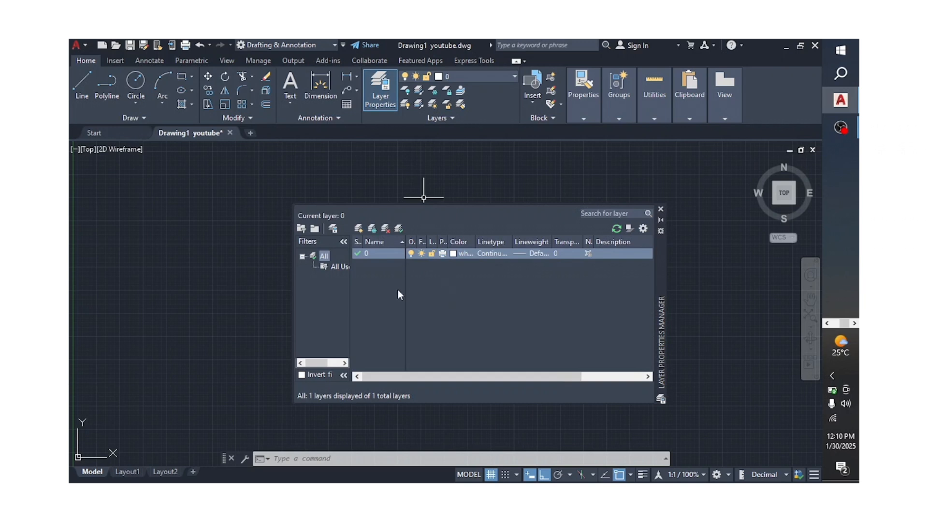
right_click(369, 272)
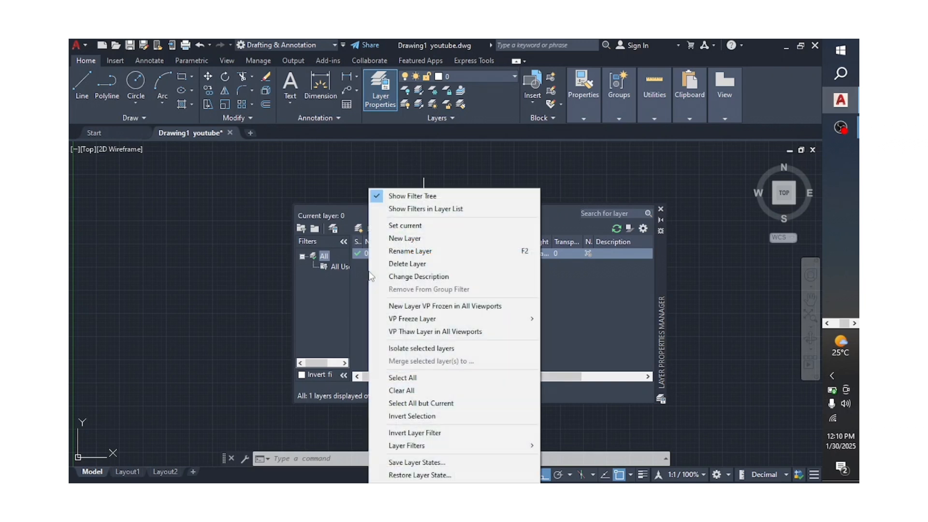
left_click(404, 239)
left_click_drag(388, 264, 365, 263)
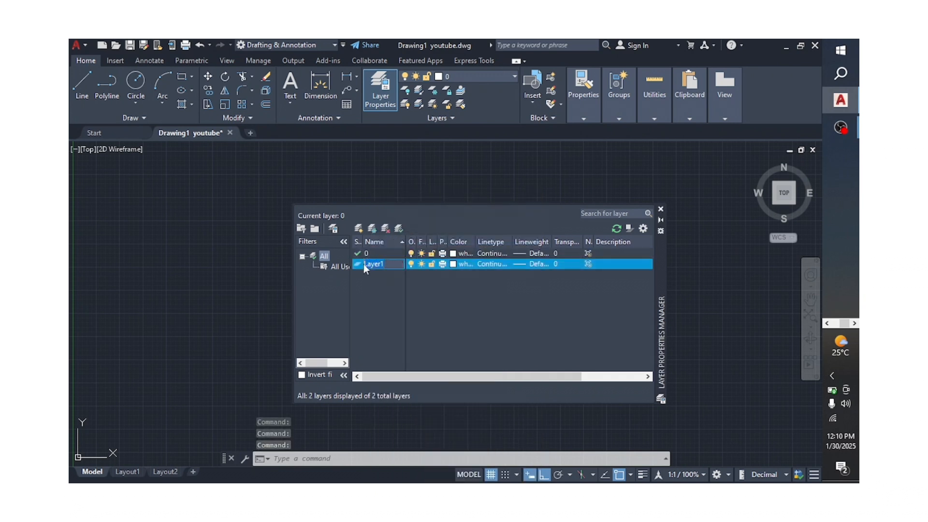
type("W")
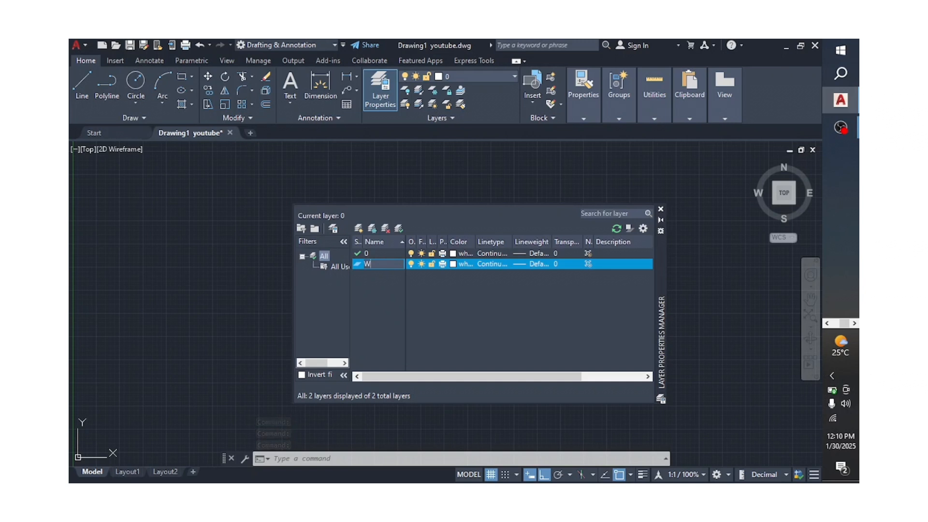
type("indow")
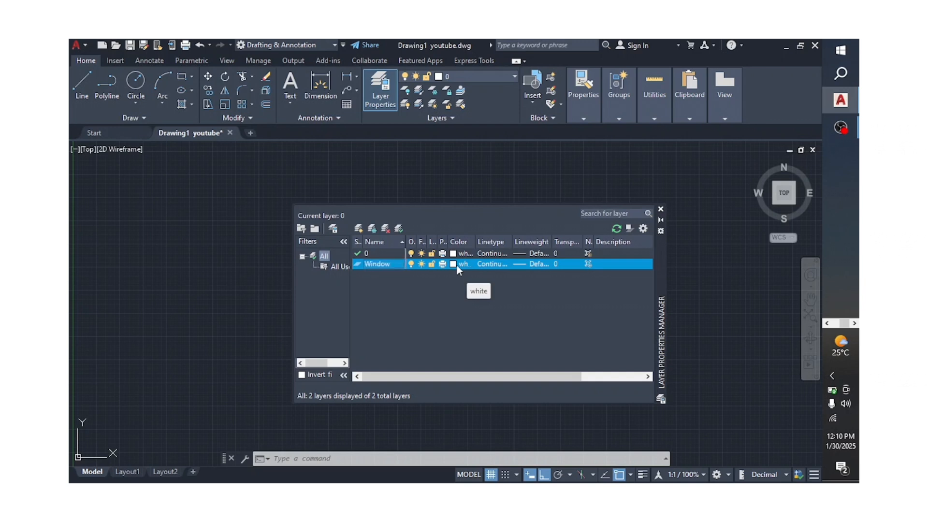
Step: Set the Window layer's color to index color 52
left_click(457, 265)
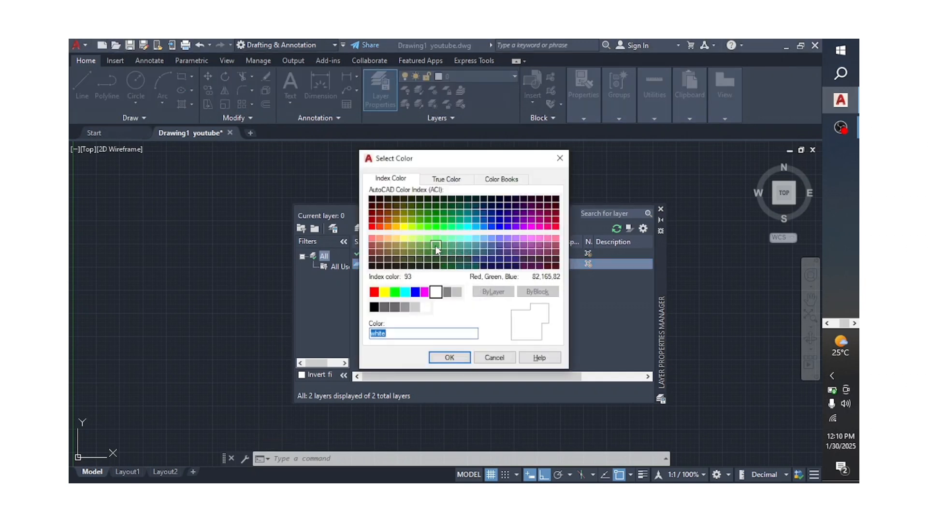
left_click(404, 220)
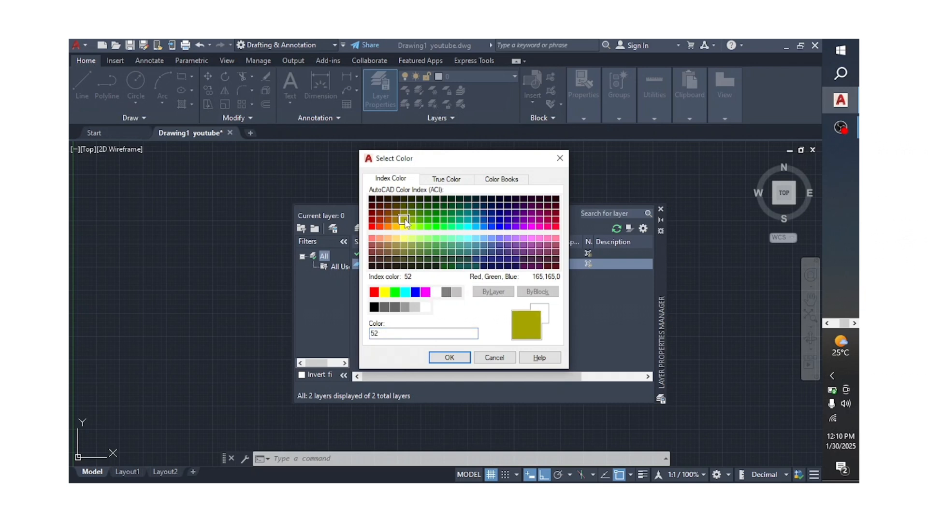
left_click(449, 357)
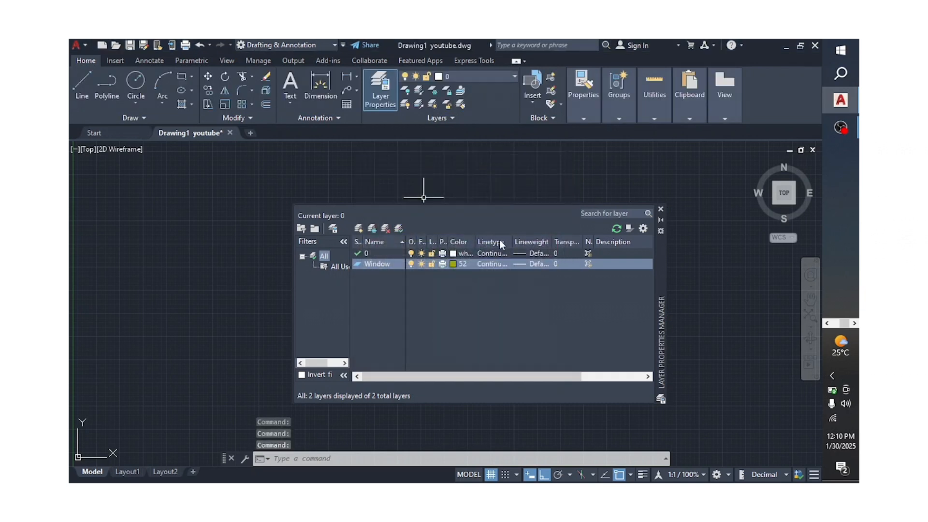
Step: Examine the loadable linetypes in acad.lin for the Window layer, then keep the Continuous linetype
left_click(495, 265)
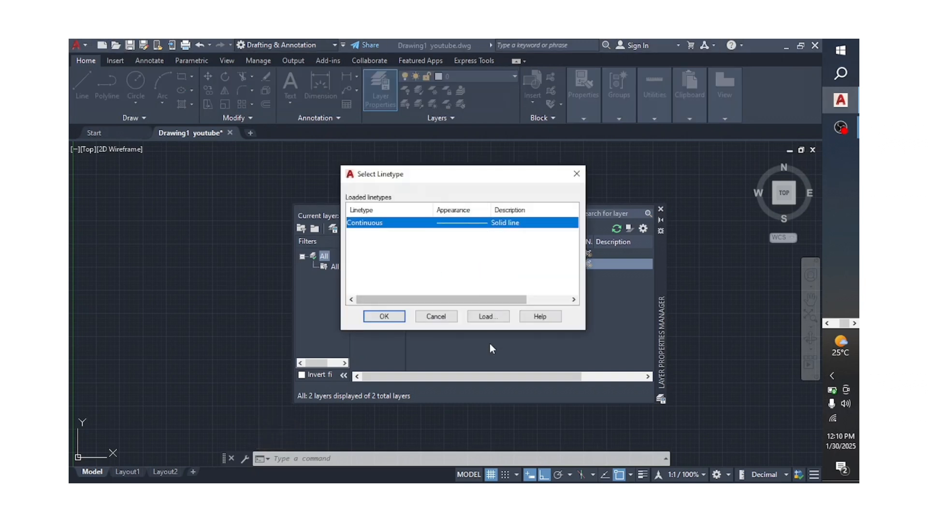
left_click(487, 317)
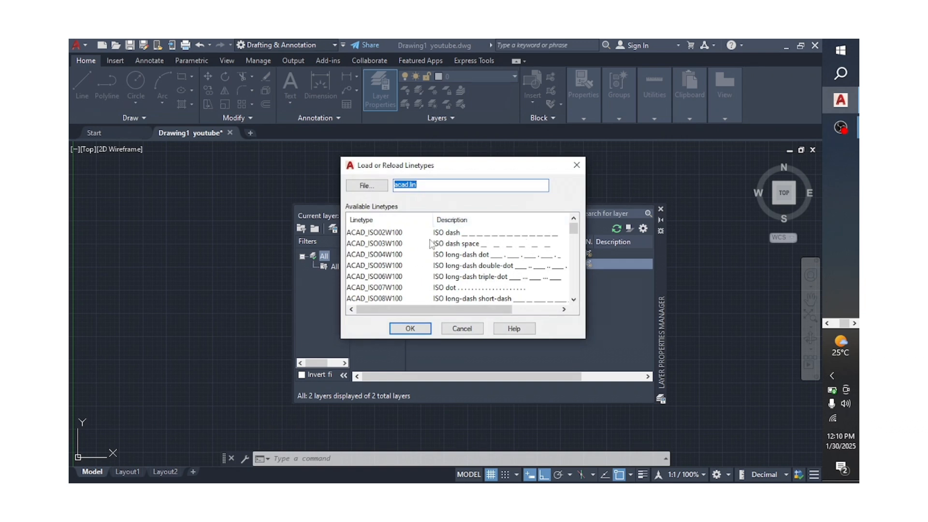
scroll(488, 277, "down", 3)
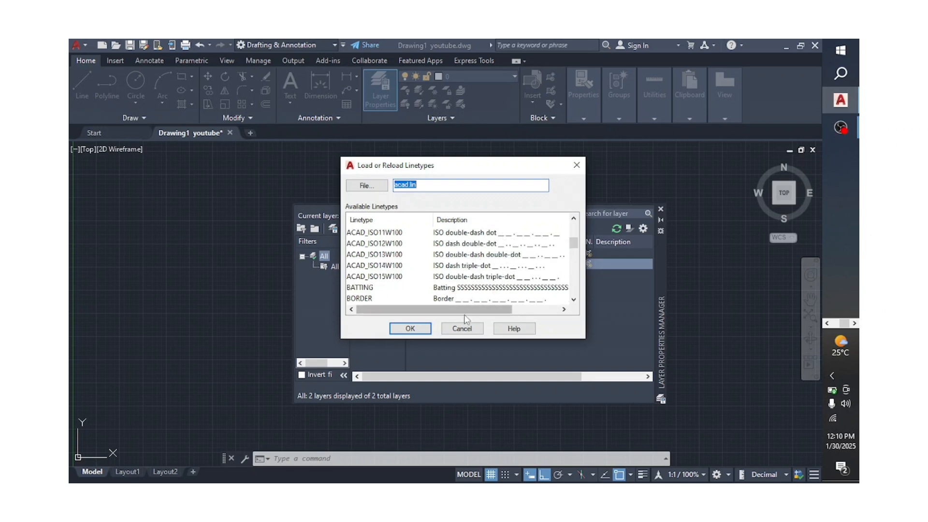
left_click(410, 328)
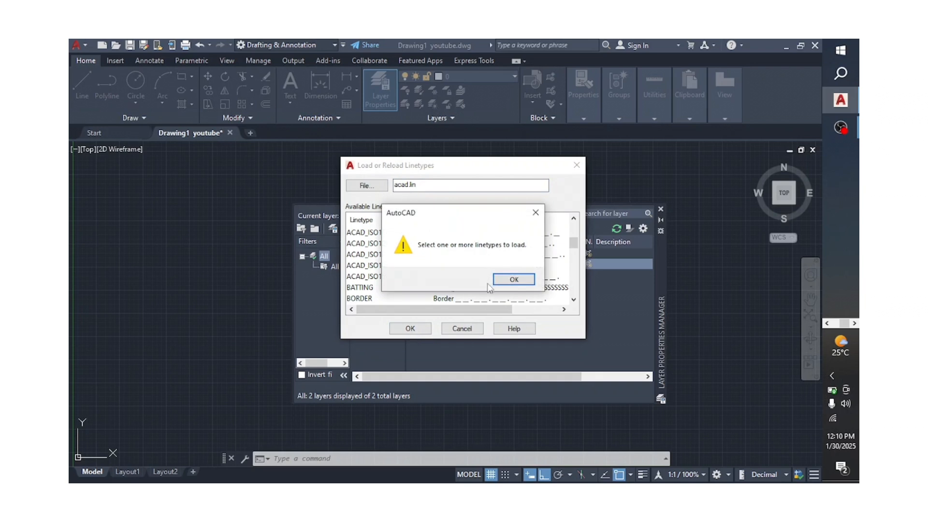
left_click(536, 210)
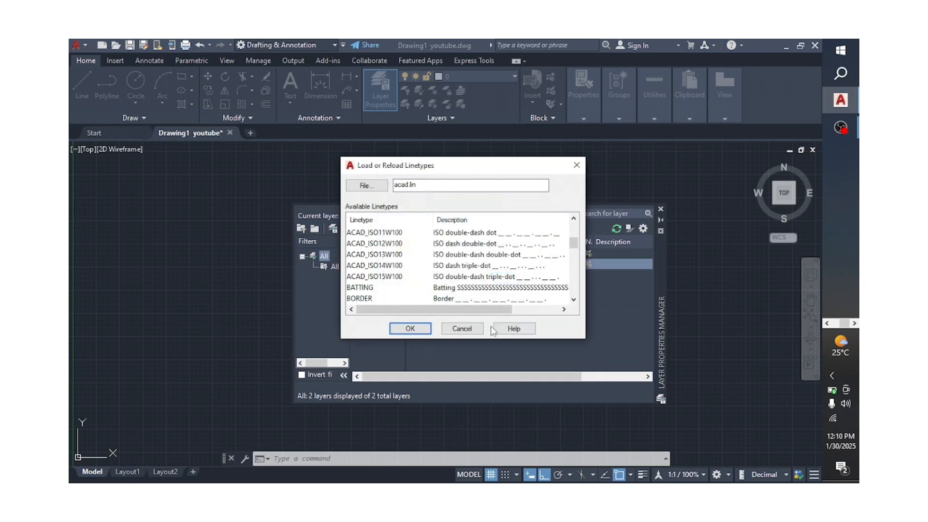
left_click(464, 330)
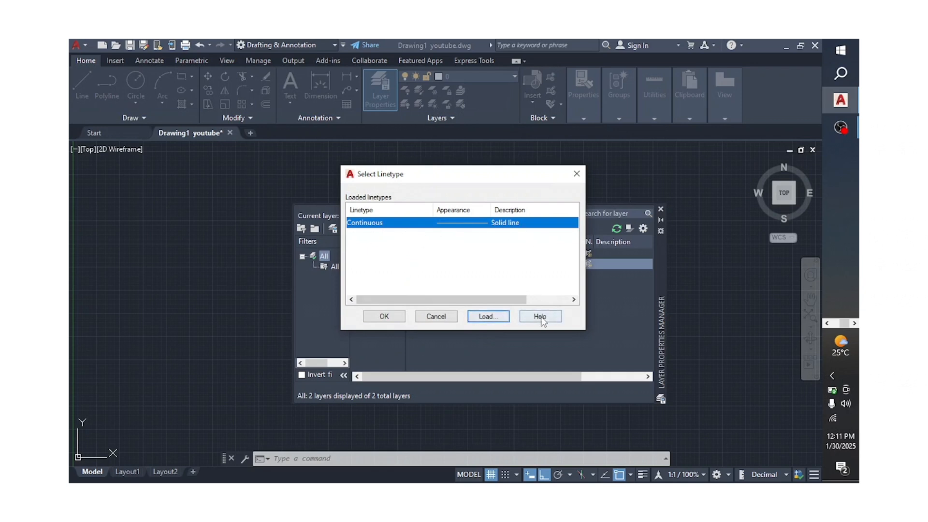
left_click(382, 318)
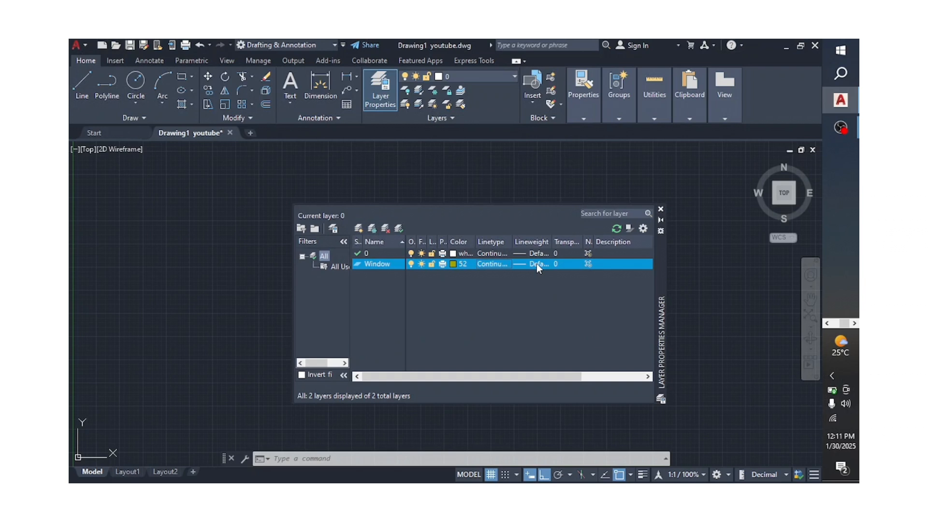
Step: Create another layer named Door and set its color to index color 24
right_click(361, 281)
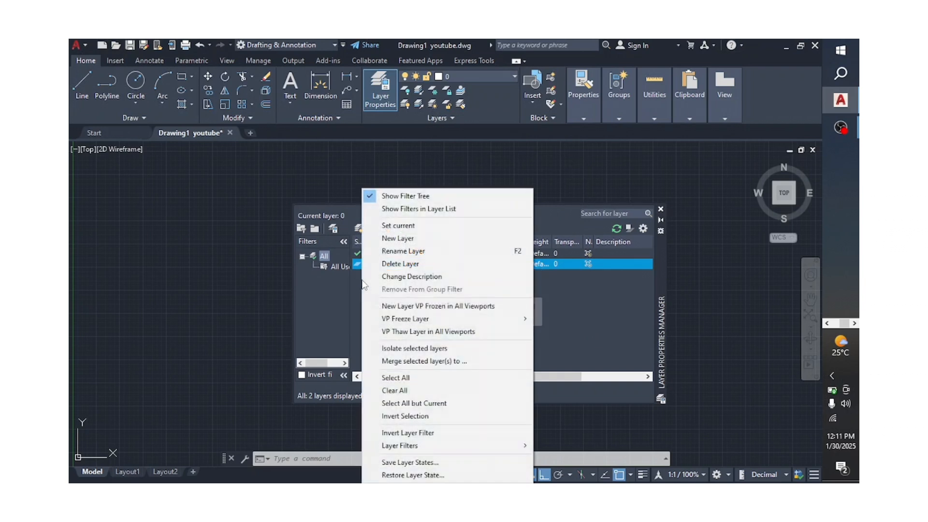
left_click(397, 238)
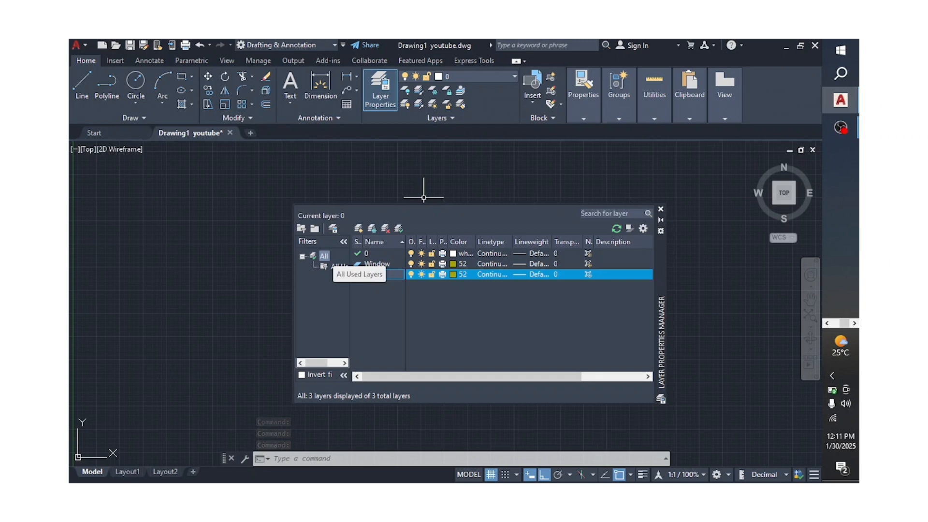
type("Door")
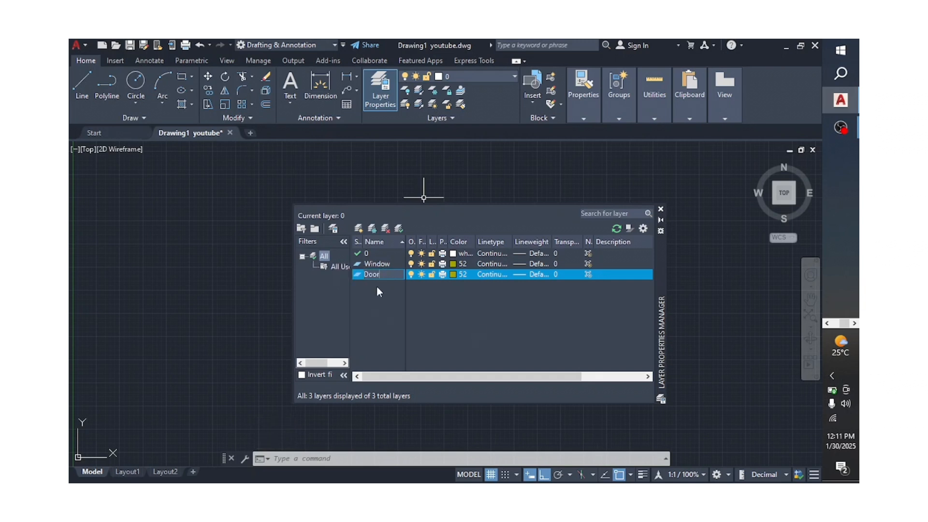
left_click(453, 273)
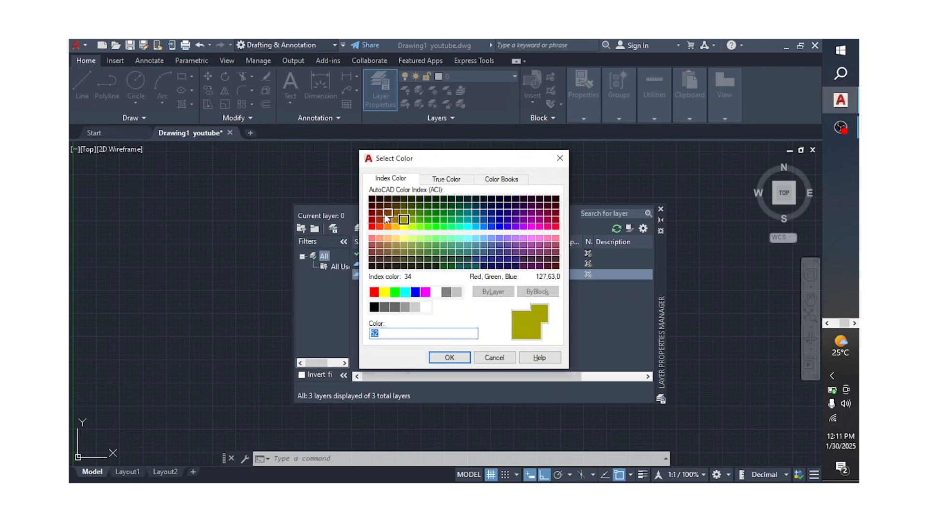
left_click(380, 213)
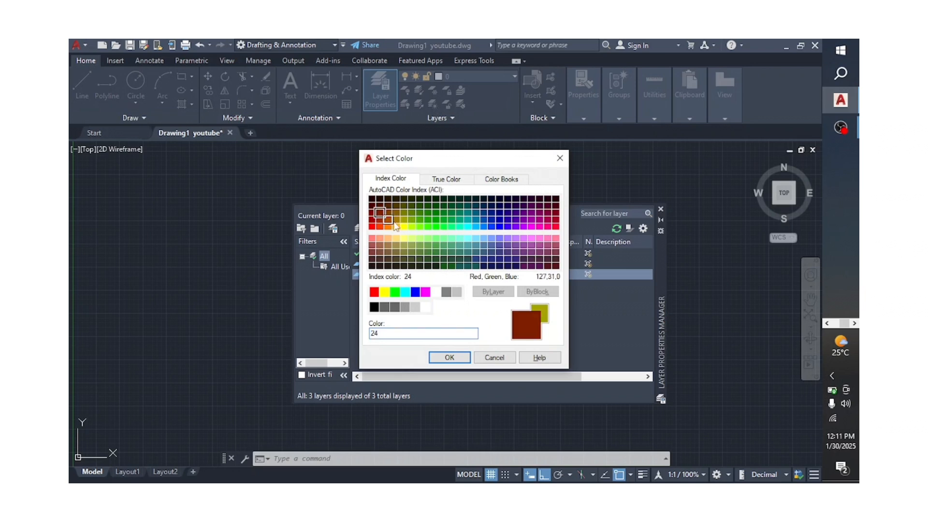
left_click(448, 358)
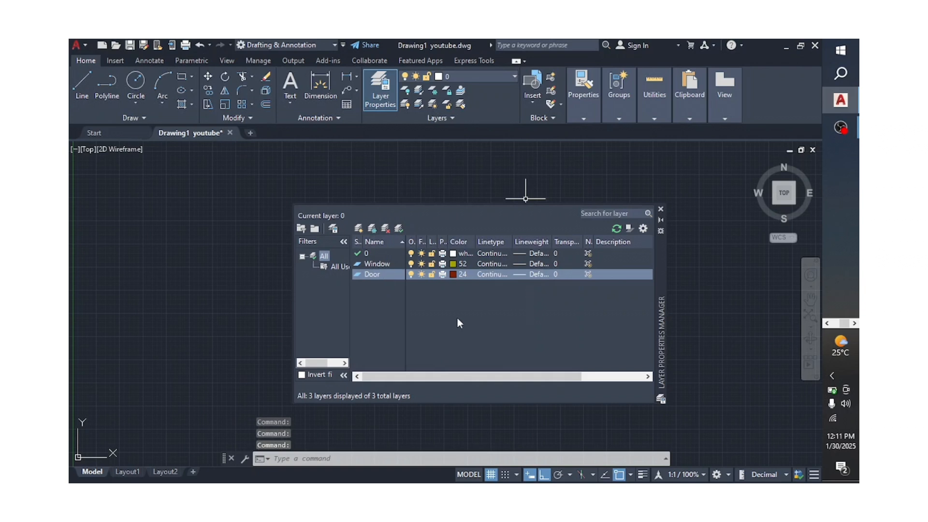
Step: Make Window the current layer and draw a rectangle 1500 long and 200 wide in the empty space right of the floor plan
double_click(358, 264)
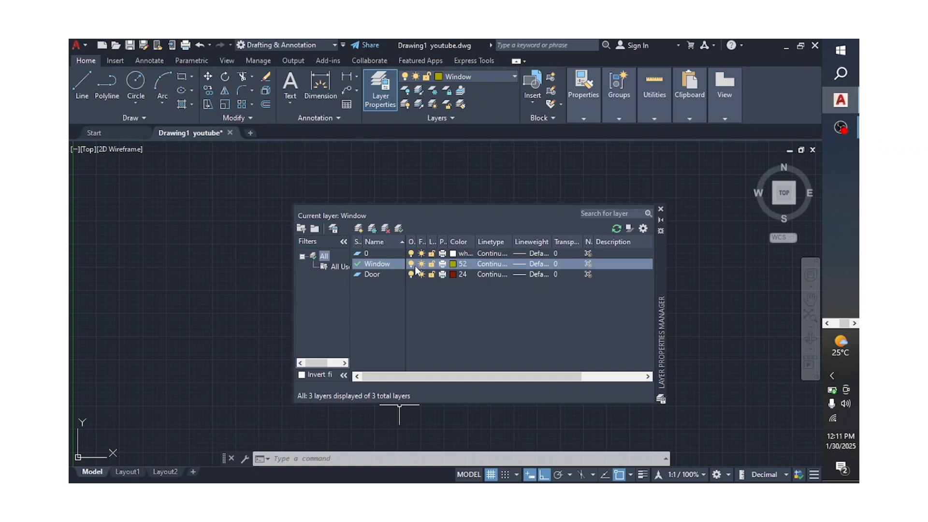
left_click(660, 208)
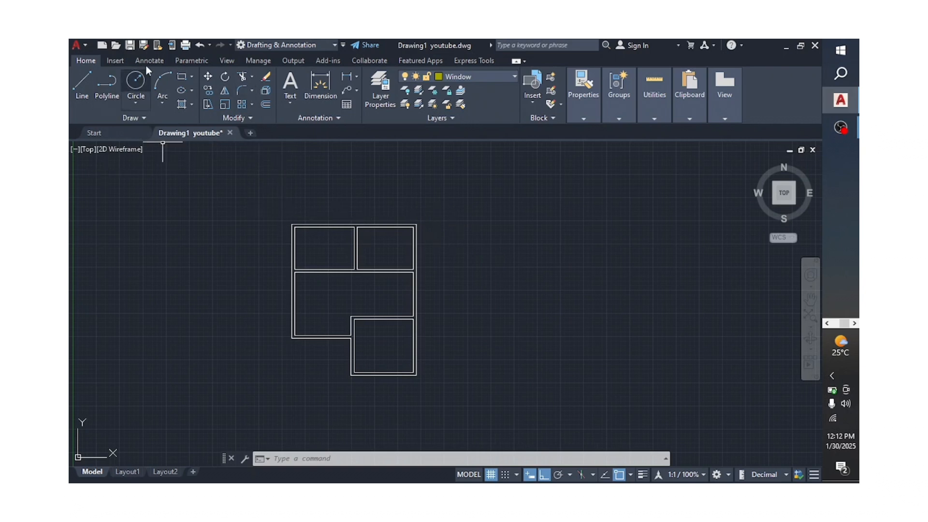
left_click(183, 78)
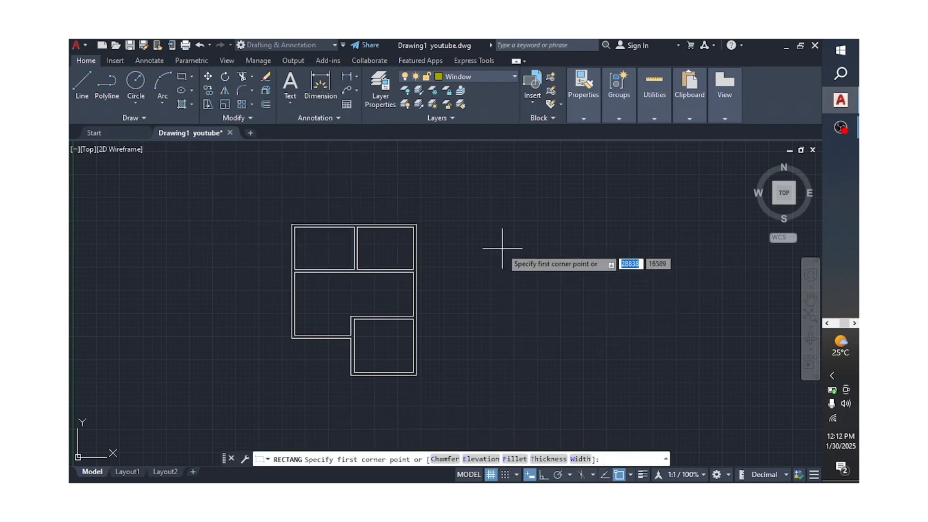
left_click(500, 209)
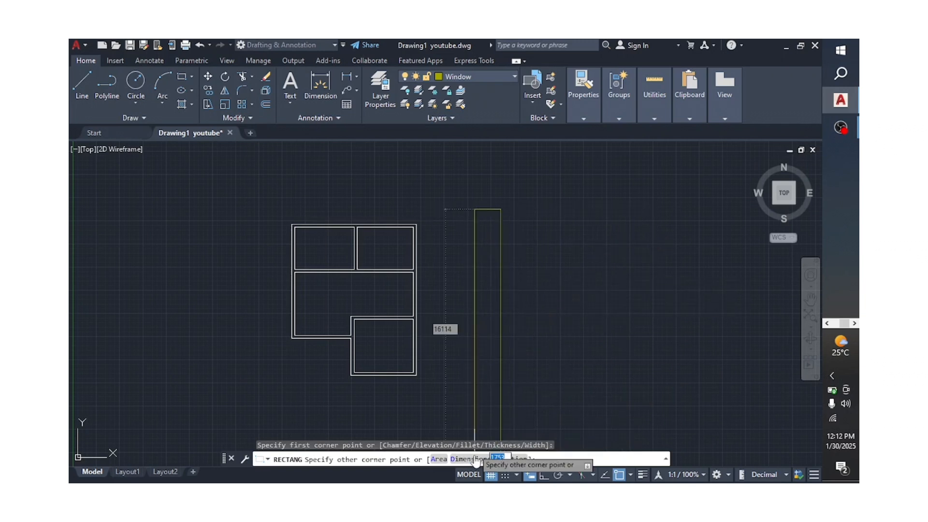
type("d")
key("Return")
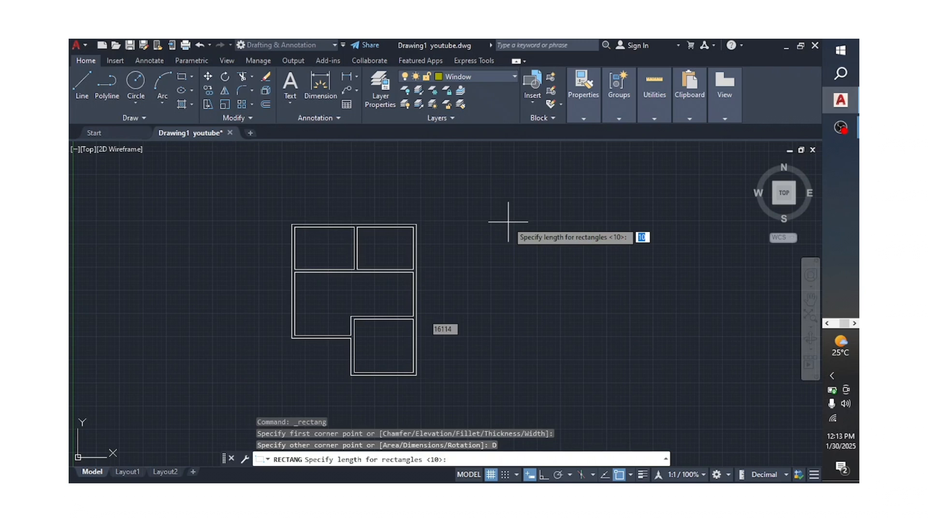
type("1500")
key("Return")
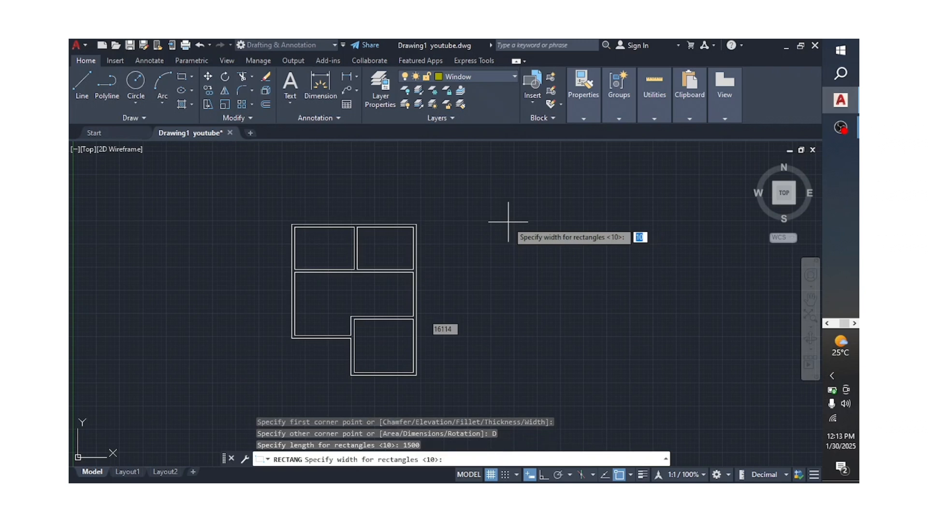
type("200")
key("Return")
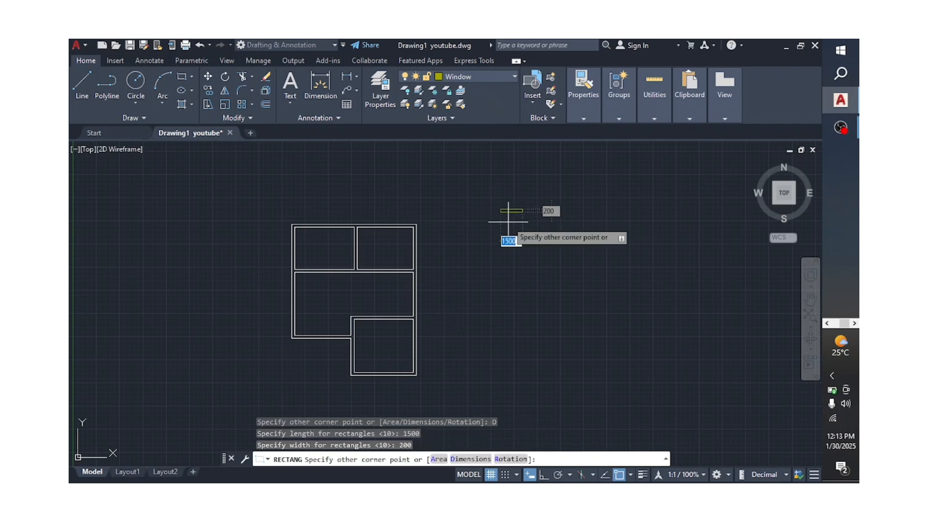
left_click(508, 222)
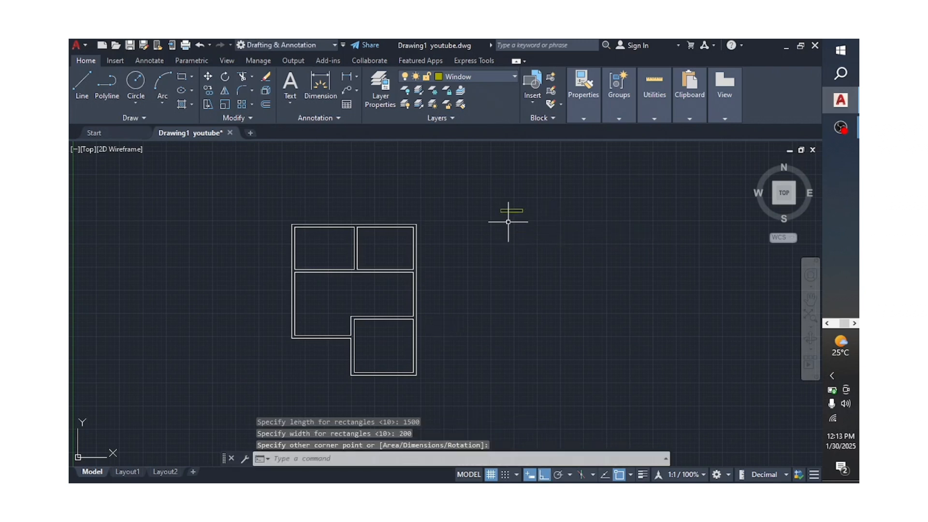
Step: Draw a second window rectangle 2000 long and 200 wide just below the first one, beside the floor plan
scroll(507, 209, "up", 2)
scroll(544, 229, "down", 2)
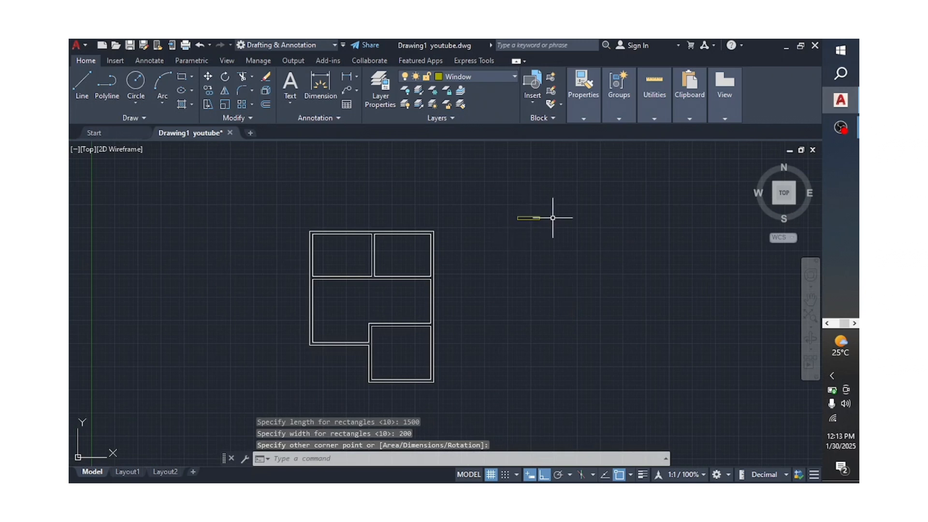
scroll(552, 218, "up", 3)
scroll(491, 202, "down", 2)
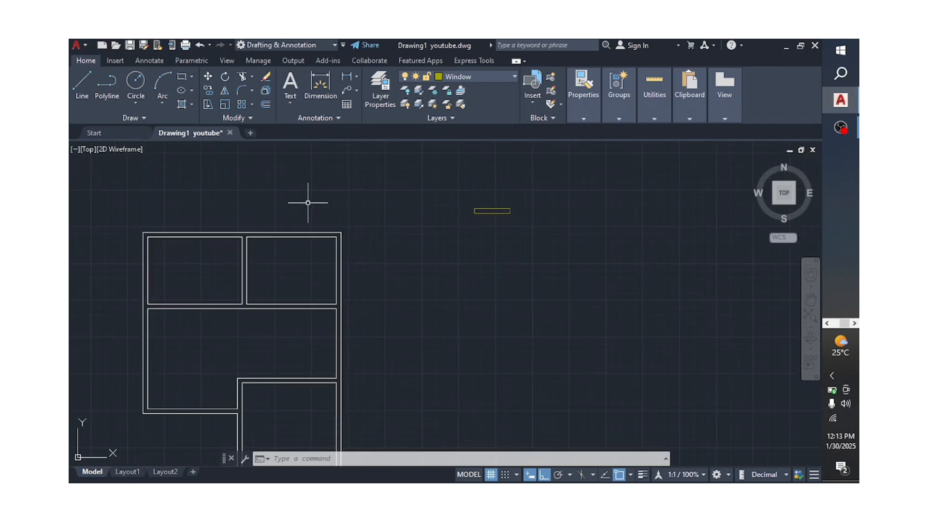
scroll(308, 203, "down", 2)
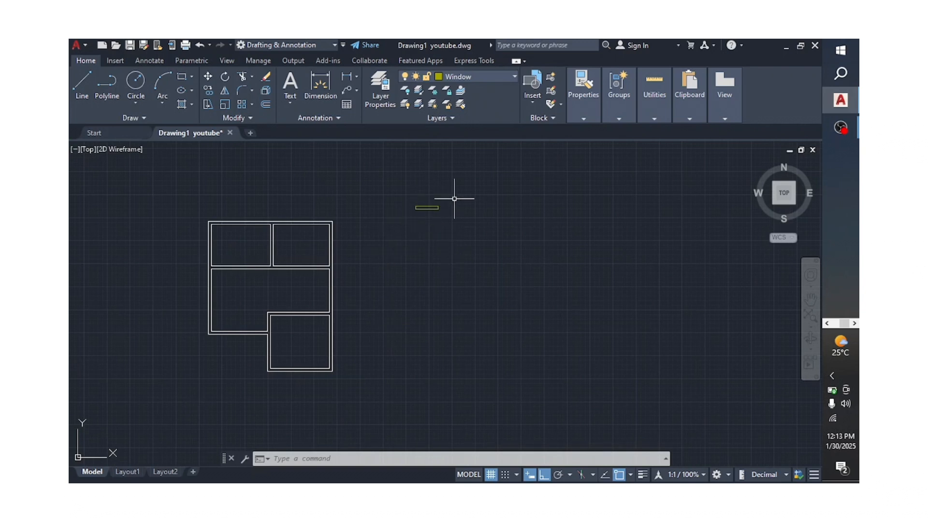
left_click(183, 78)
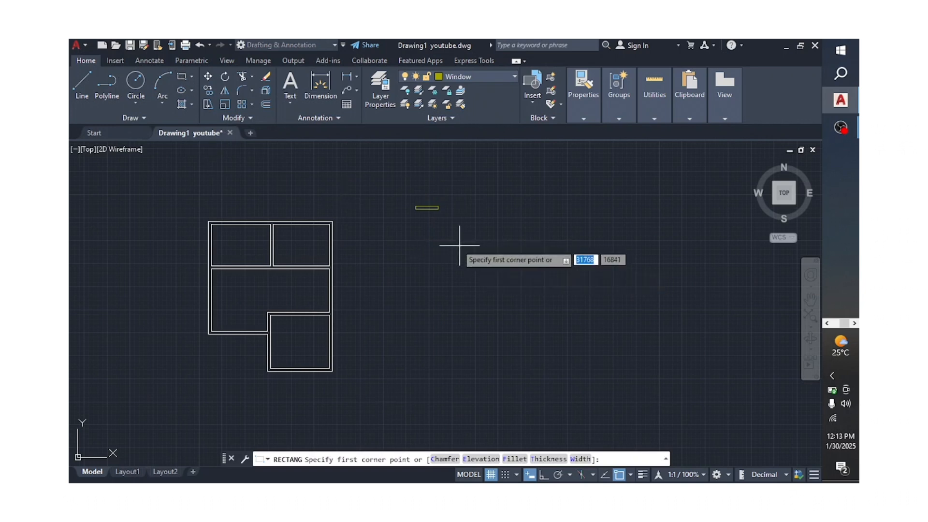
left_click(408, 235)
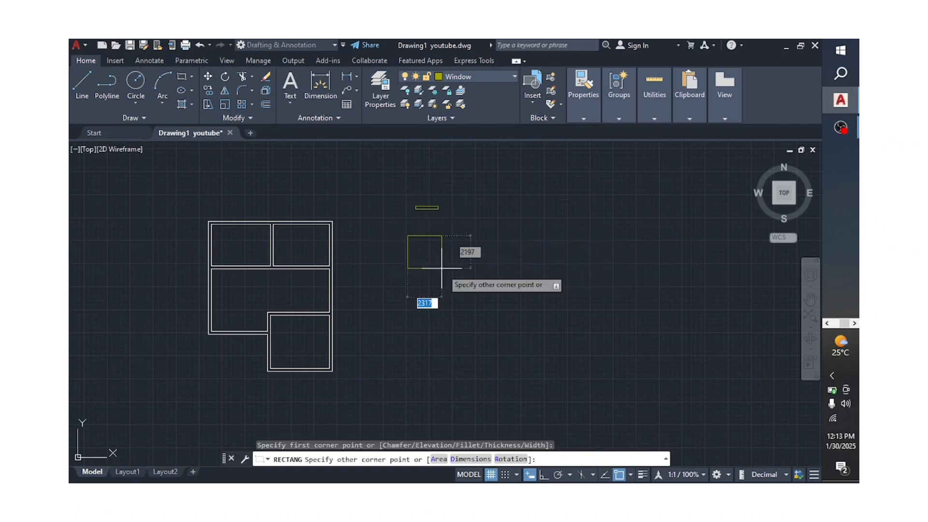
left_click(470, 459)
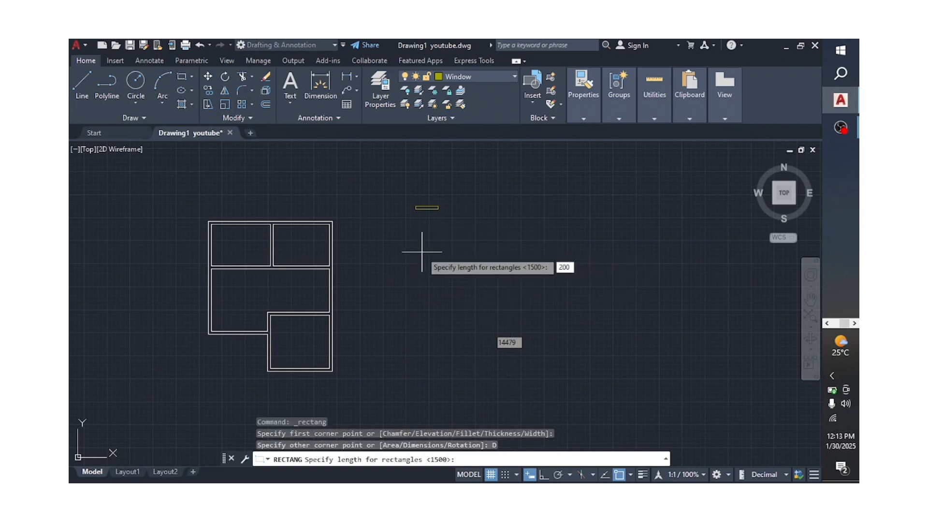
key("Return")
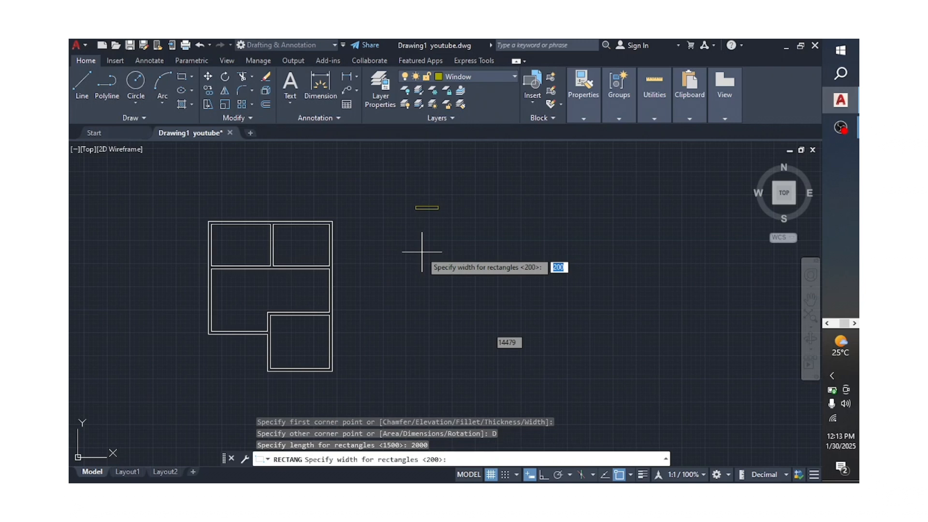
key("Return")
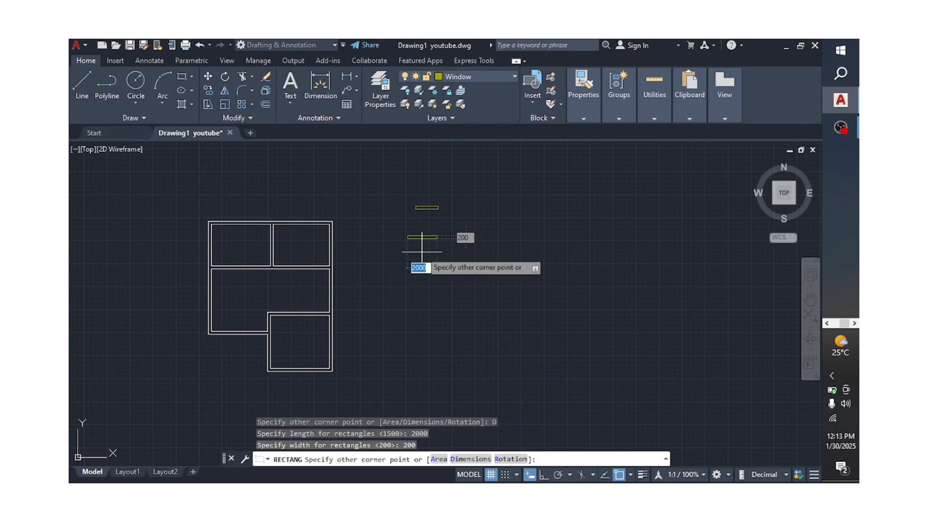
key("F8")
left_click(422, 252)
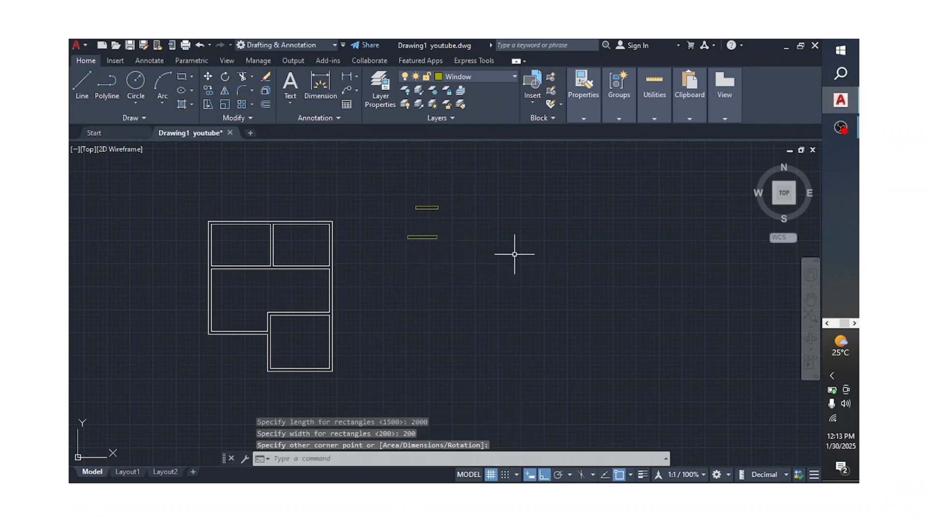
Step: Offset the upper, shorter window rectangle inward by 50
scroll(433, 213, "up", 4)
scroll(441, 202, "down", 2)
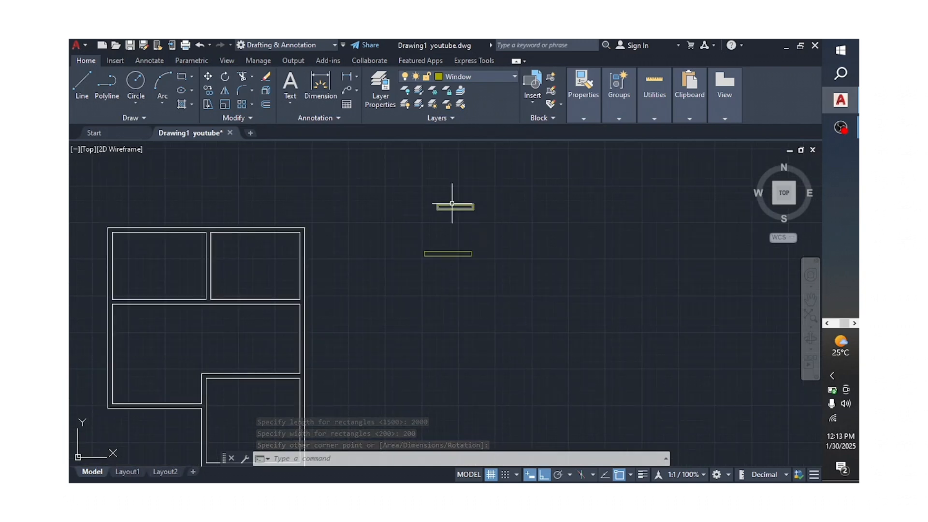
scroll(469, 201, "up", 4)
scroll(474, 202, "down", 2)
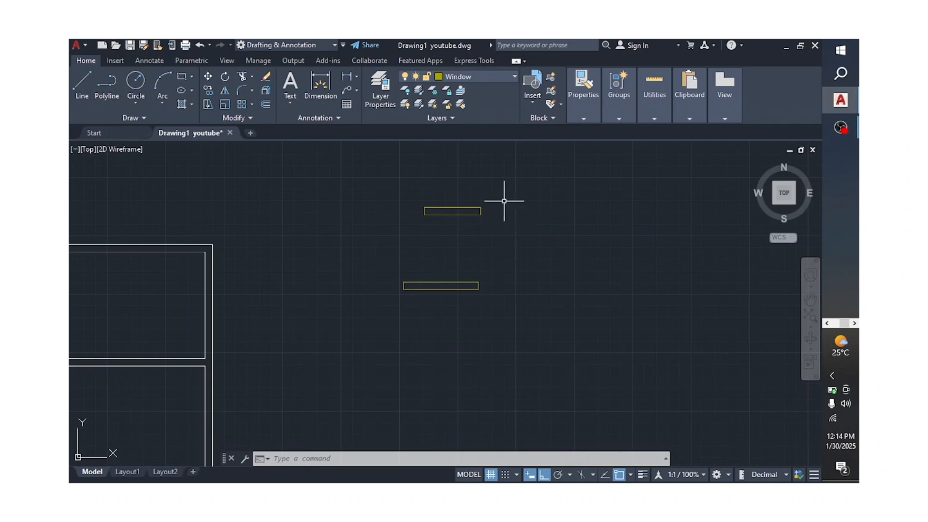
scroll(466, 201, "up", 2)
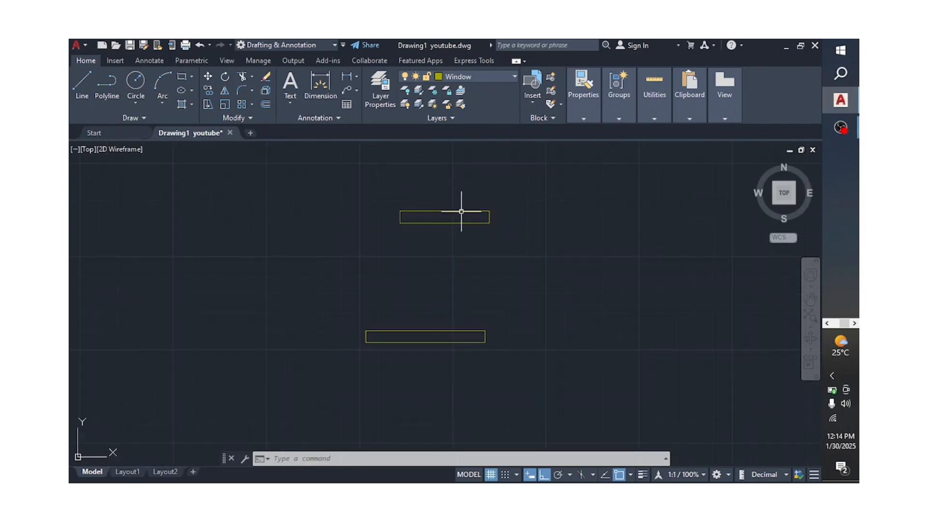
scroll(456, 214, "up", 2)
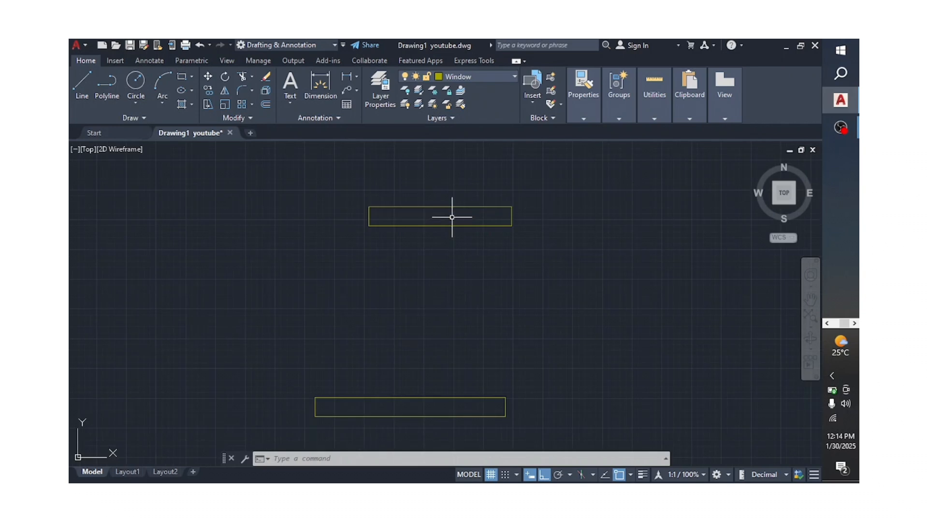
left_click(265, 103)
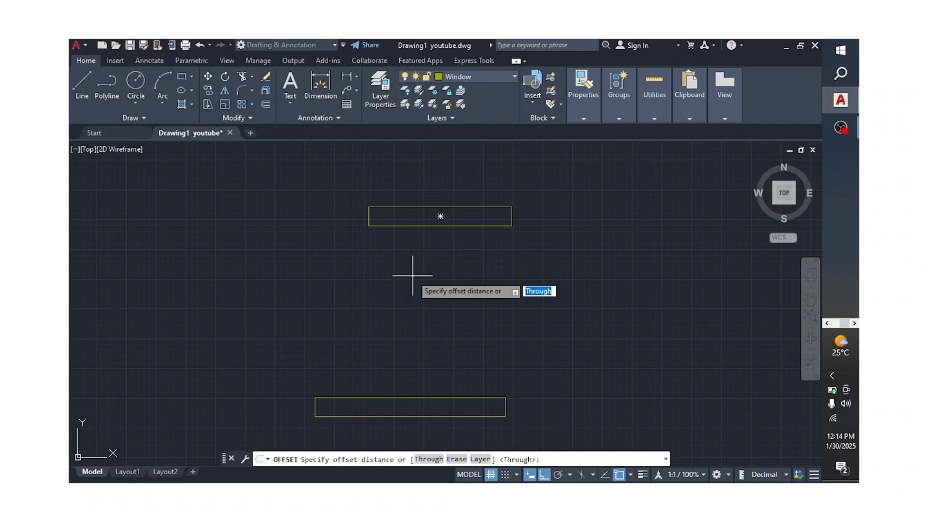
type("50")
key("Return")
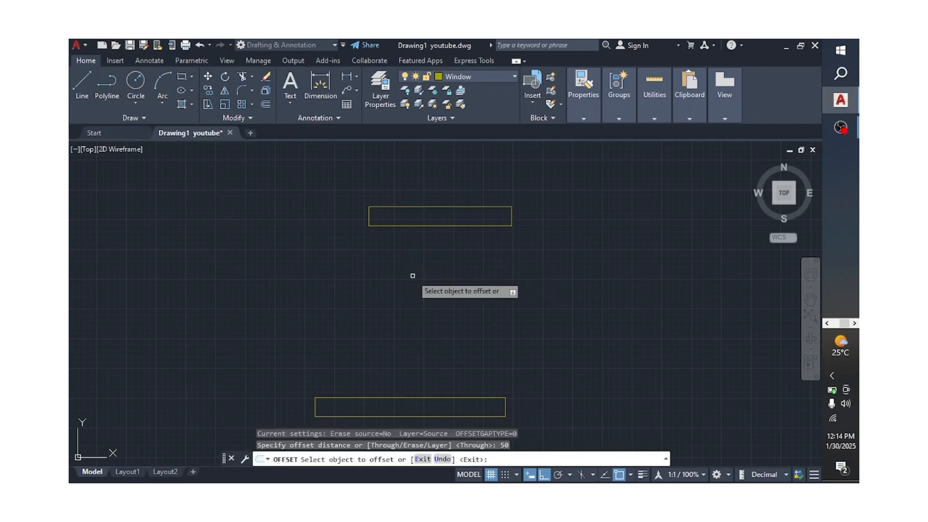
left_click(445, 207)
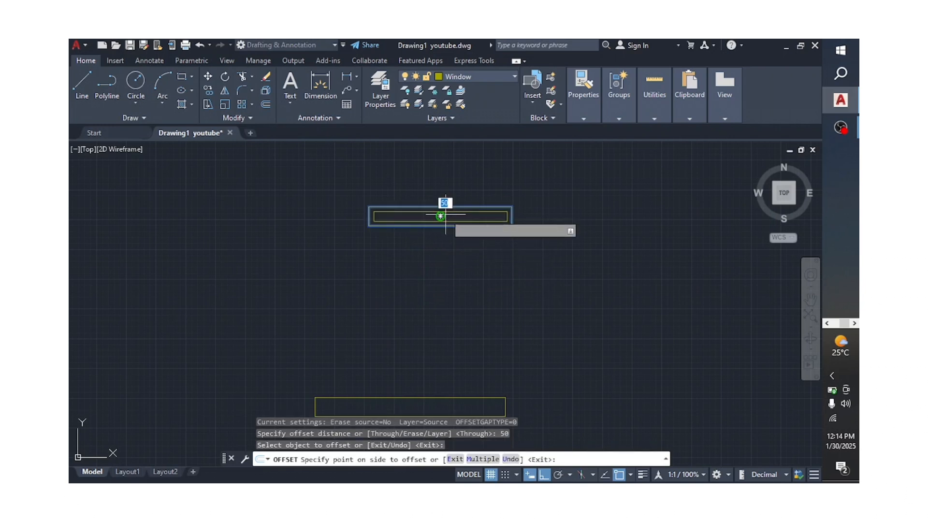
left_click(446, 214)
Step: Offset the lower, longer window rectangle inward by the same distance of 50 and end the Offset command
scroll(415, 189, "down", 6)
scroll(414, 237, "up", 2)
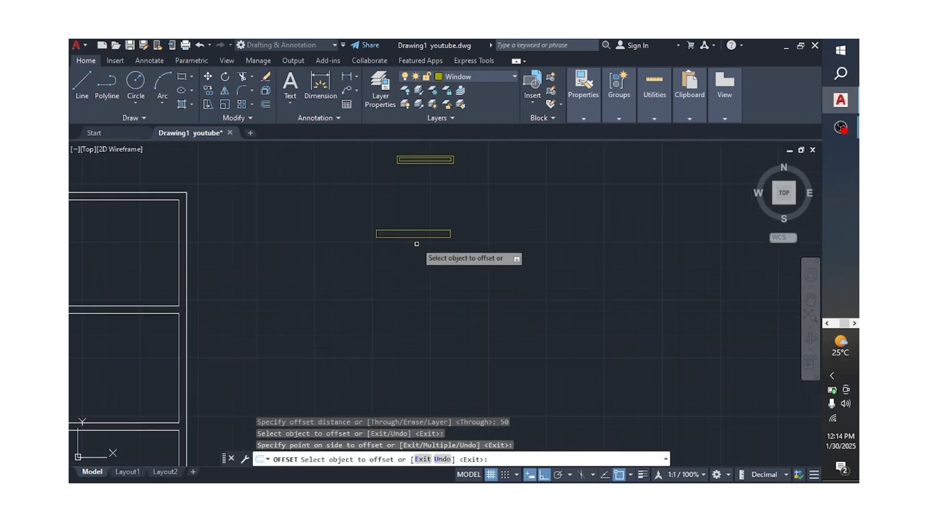
scroll(412, 231, "up", 4)
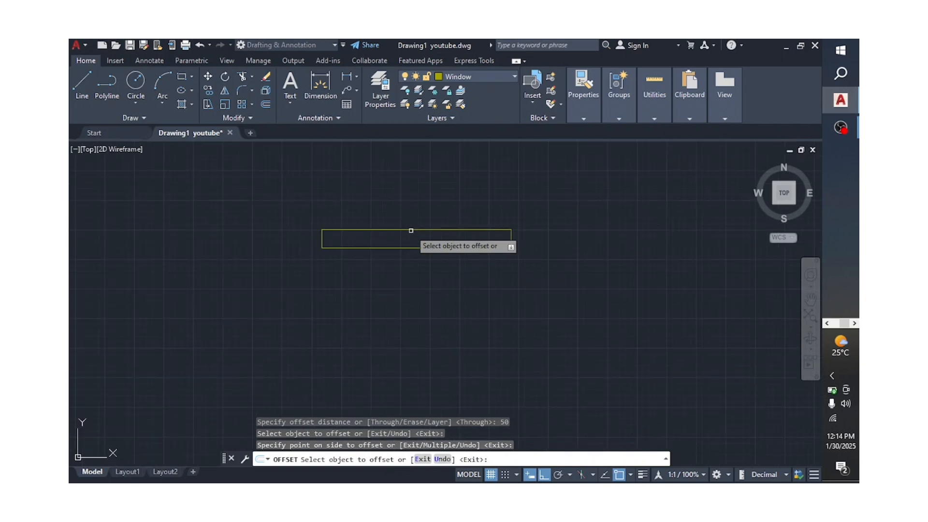
scroll(370, 228, "up", 2)
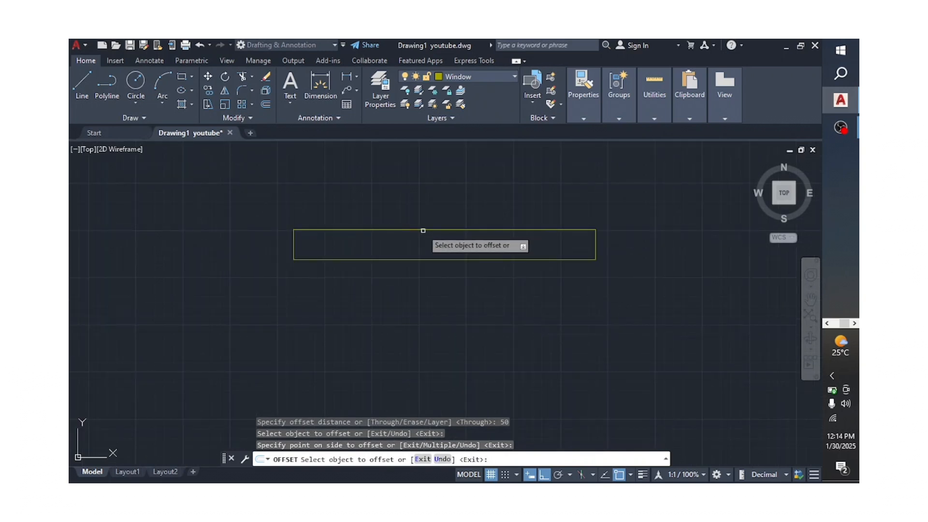
left_click(424, 229)
left_click(438, 244)
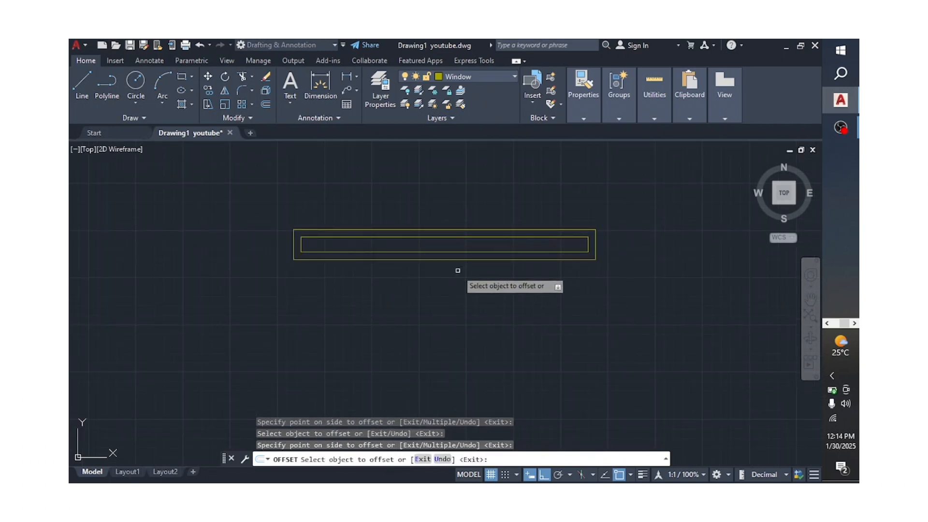
scroll(461, 276, "down", 4)
scroll(495, 304, "down", 2)
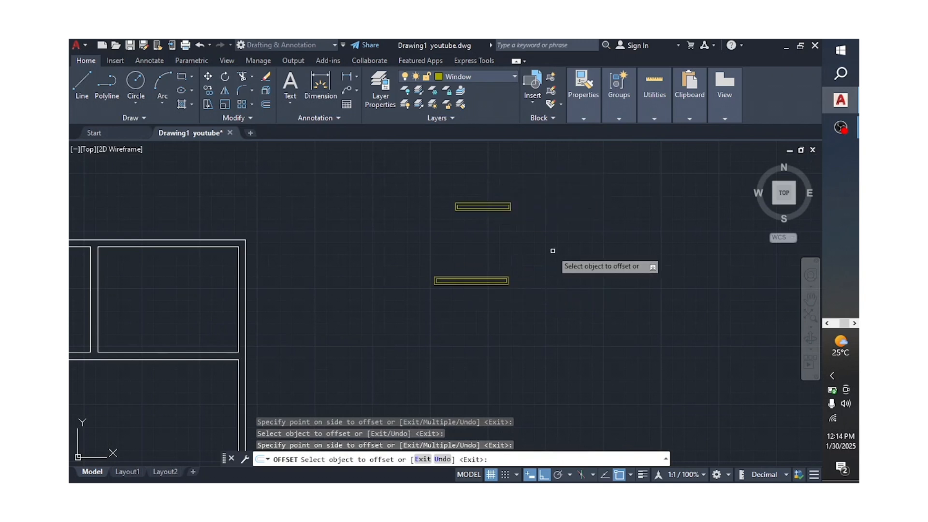
key("Escape")
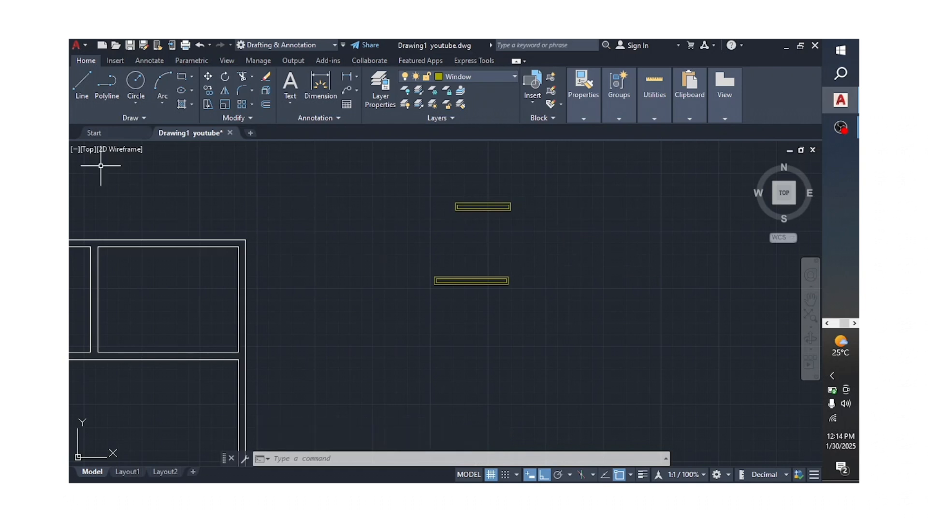
Step: Draw a vertical line from the geometric center of the upper window upward past its outer edge
left_click(84, 85)
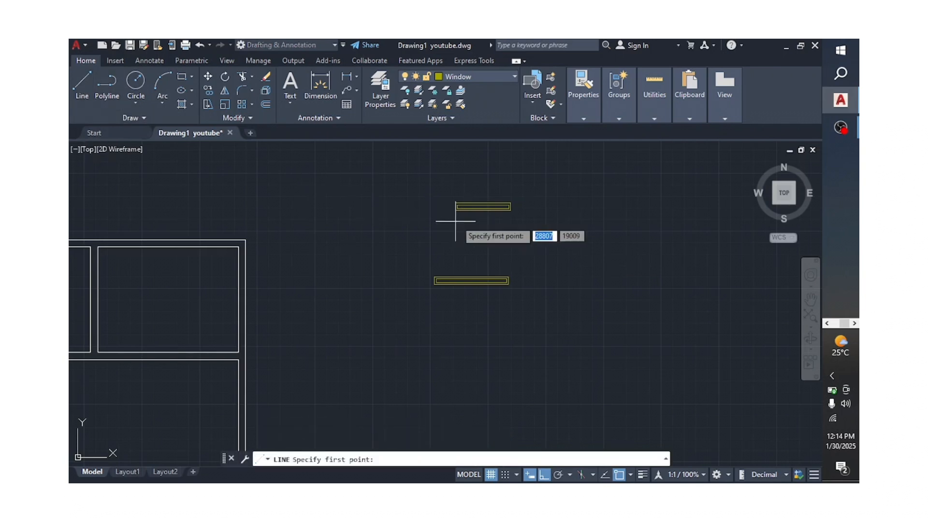
scroll(483, 207, "up", 4)
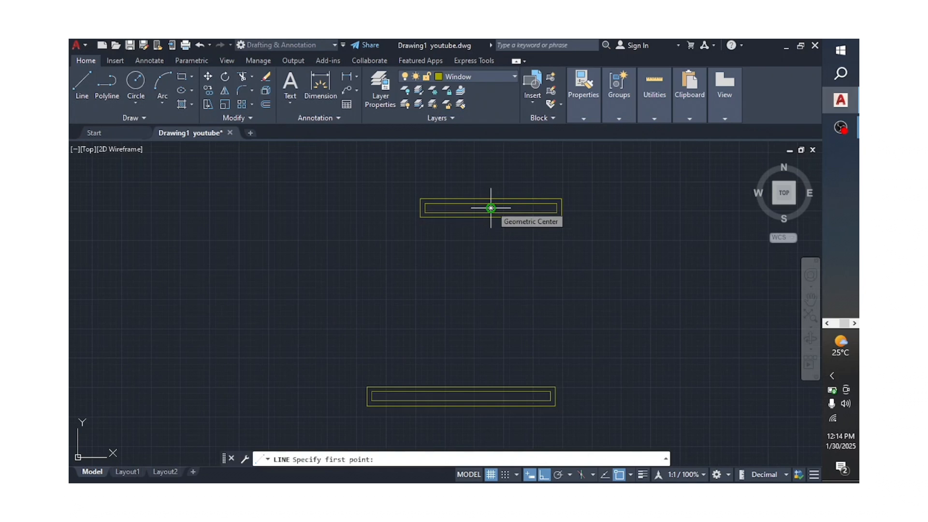
left_click(490, 208)
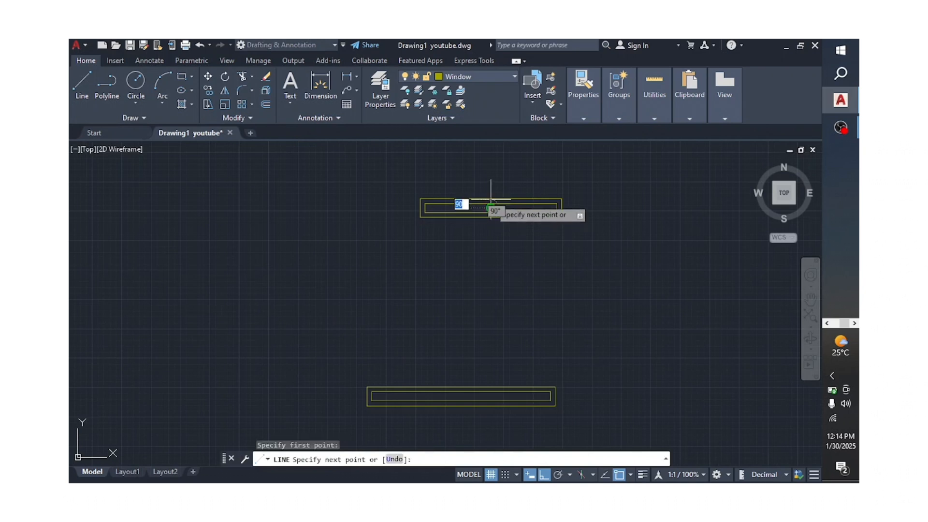
left_click(491, 175)
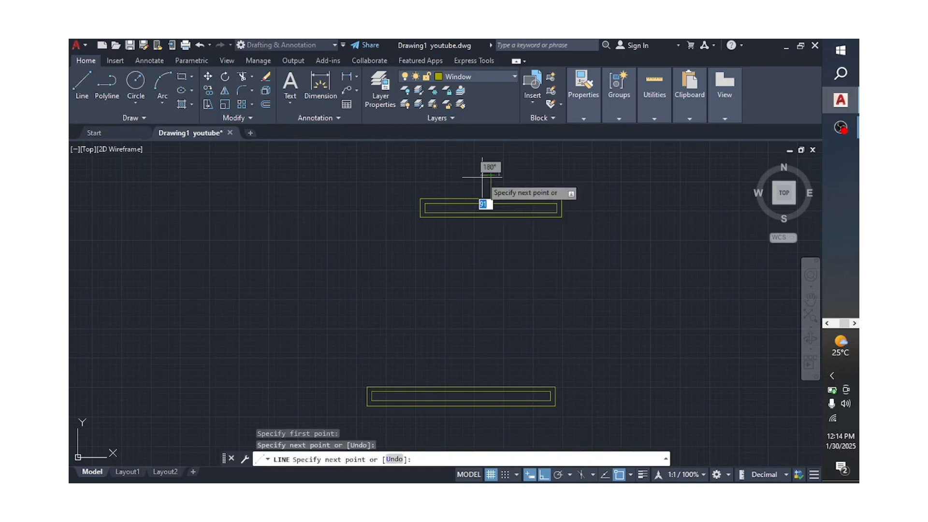
key("Return")
Step: Draw a vertical line from the geometric center of the lower window downward past its outer edge
scroll(421, 296, "down", 4)
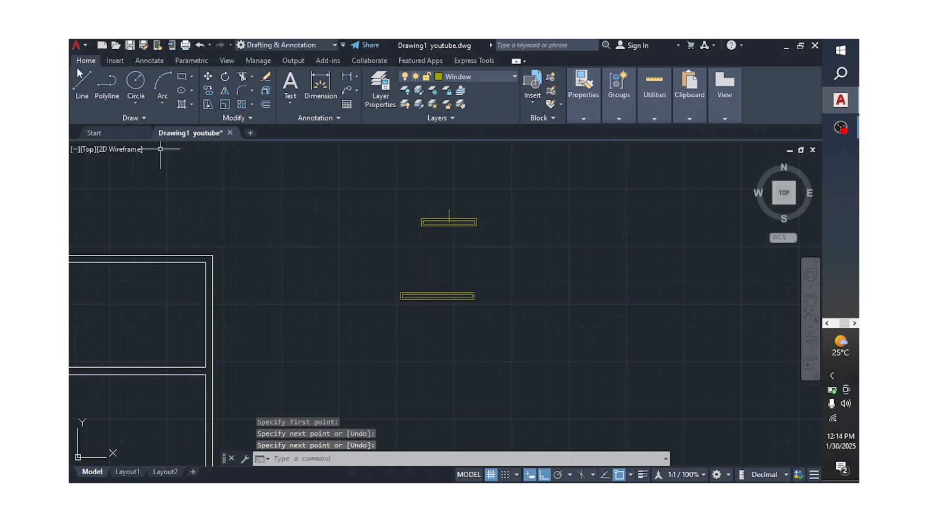
key("space")
scroll(441, 297, "up", 4)
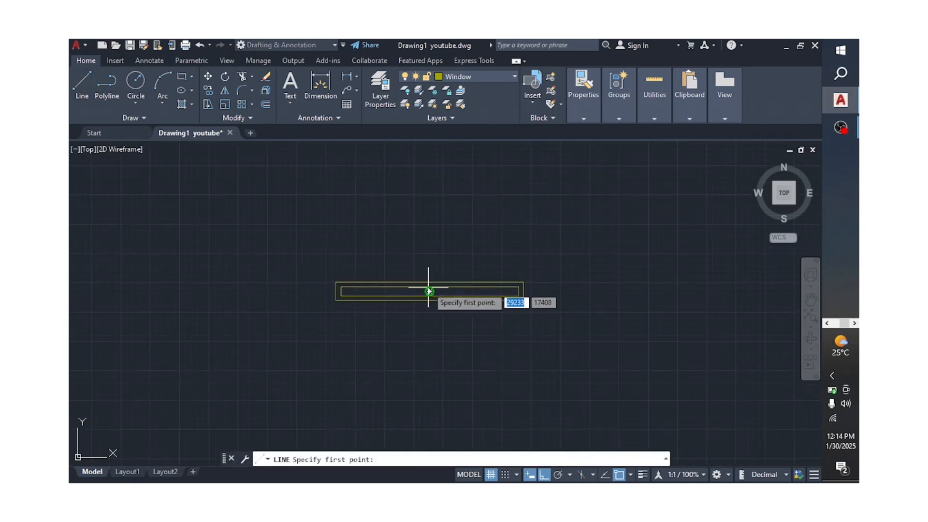
left_click(429, 291)
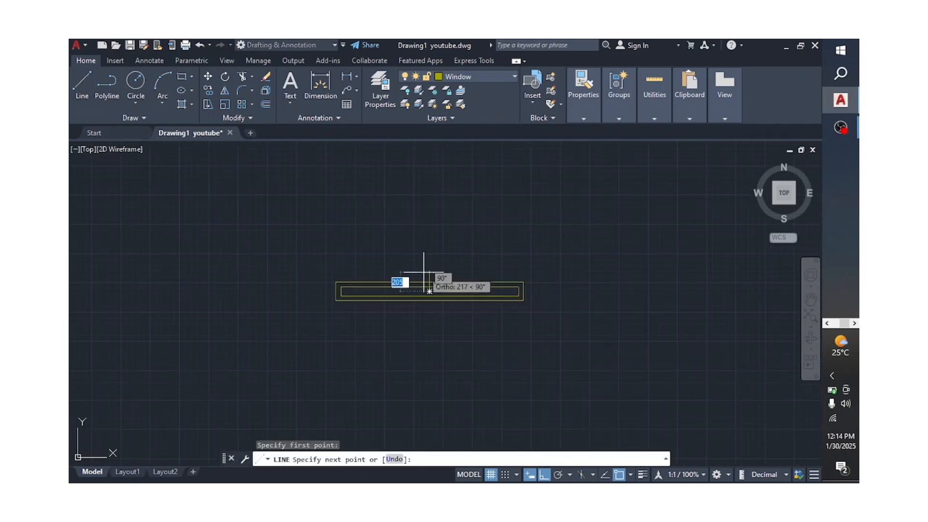
left_click(430, 310)
key("Return")
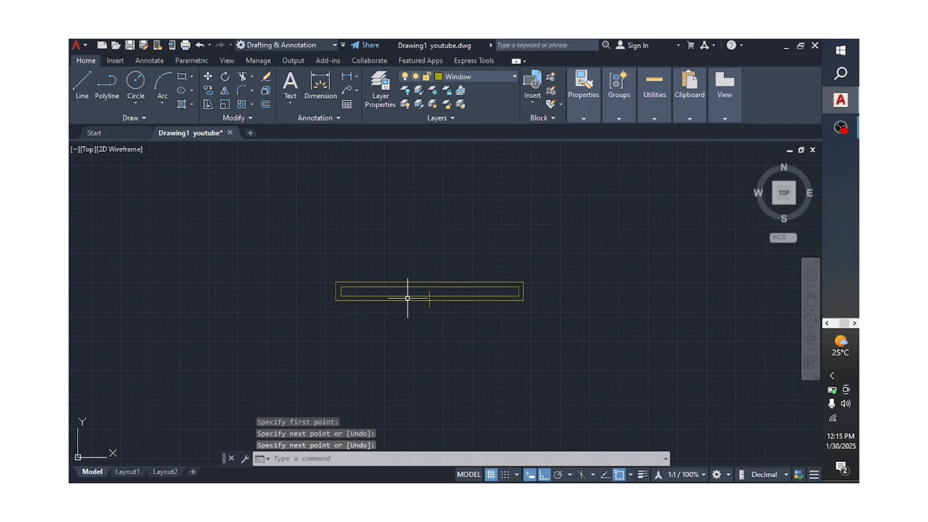
Step: Extend the lower window's vertical center line up to the upper edge of its inner rectangle
scroll(409, 298, "up", 2)
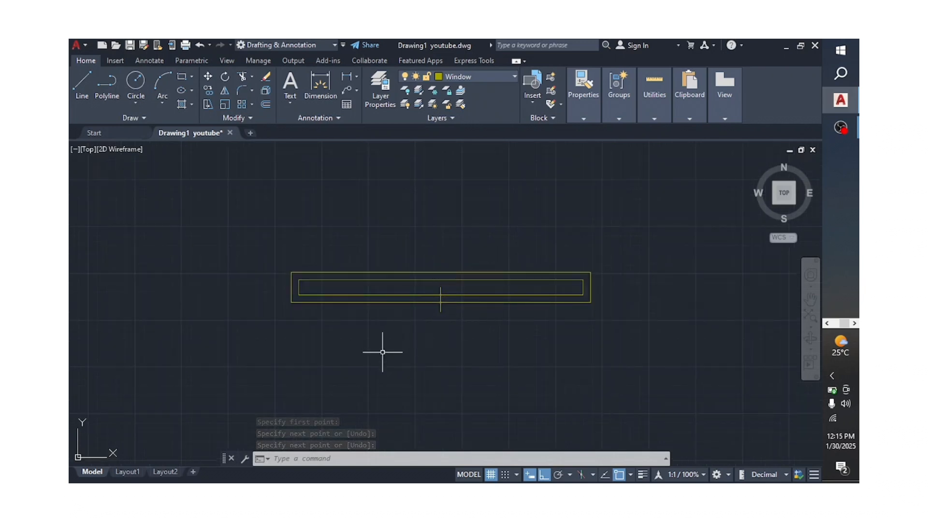
type("ex")
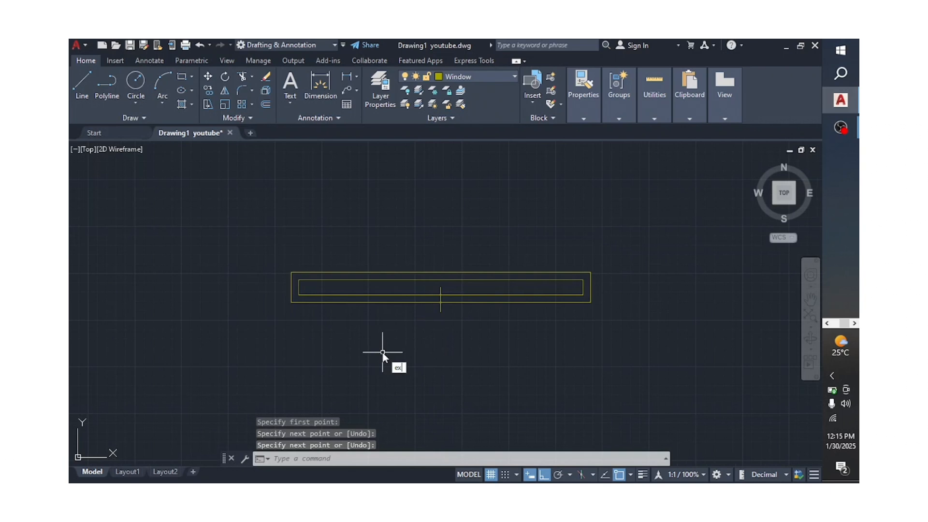
key("Return")
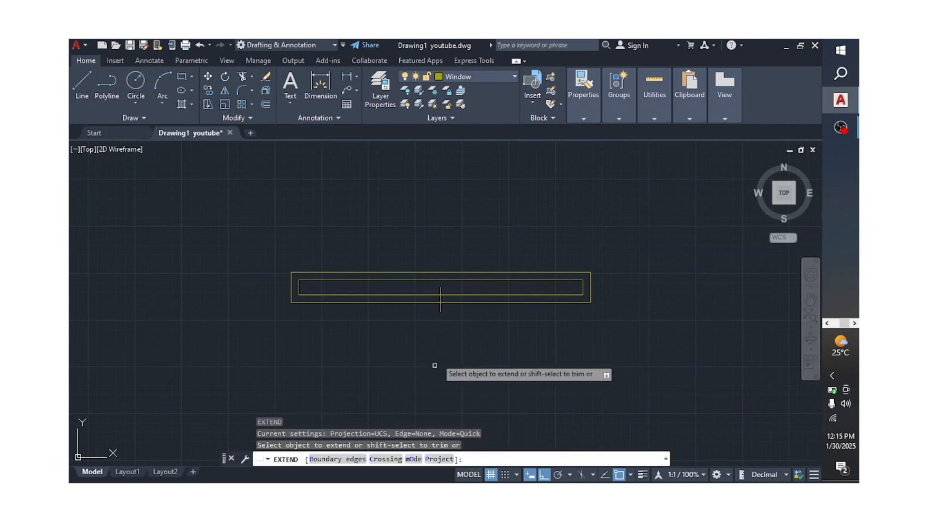
scroll(437, 288, "up", 4)
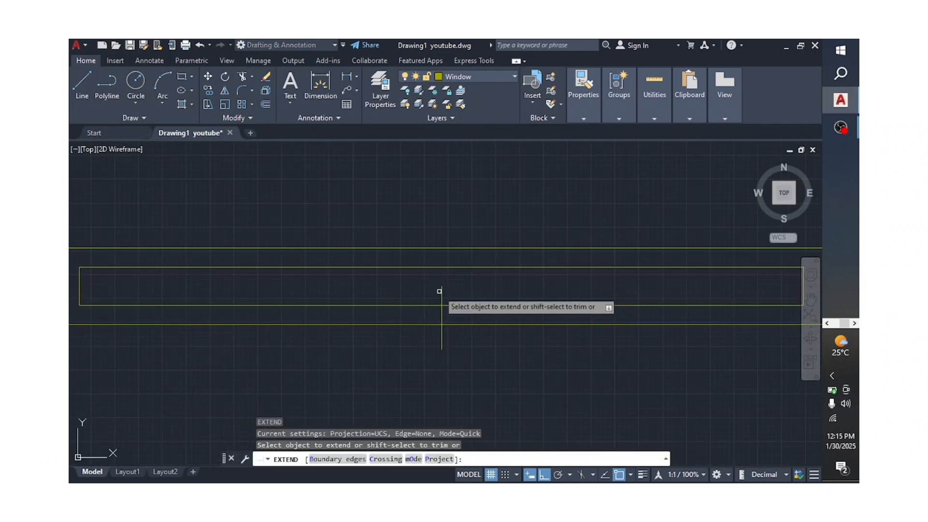
left_click(440, 294)
scroll(447, 294, "down", 5)
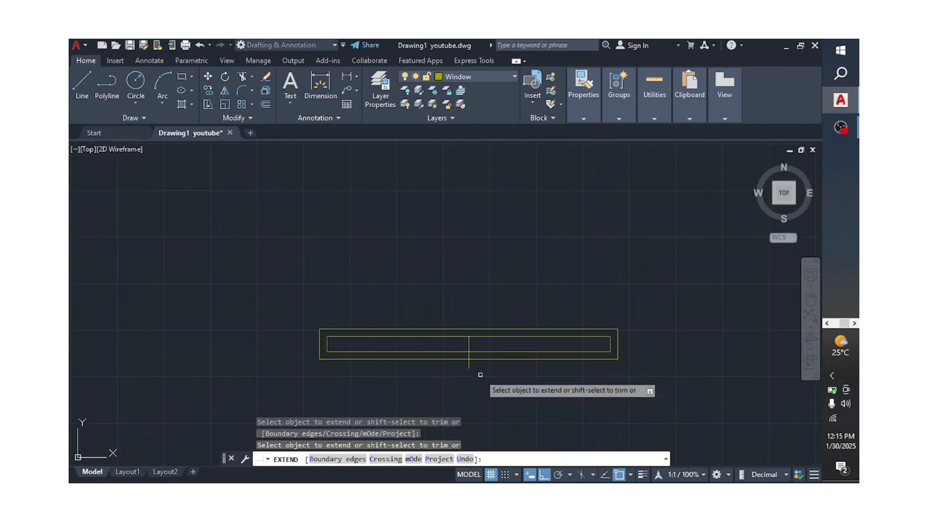
Step: Extend the upper window's vertical center line down to the lower edge of its inner rectangle and end the Extend command
scroll(450, 194, "up", 5)
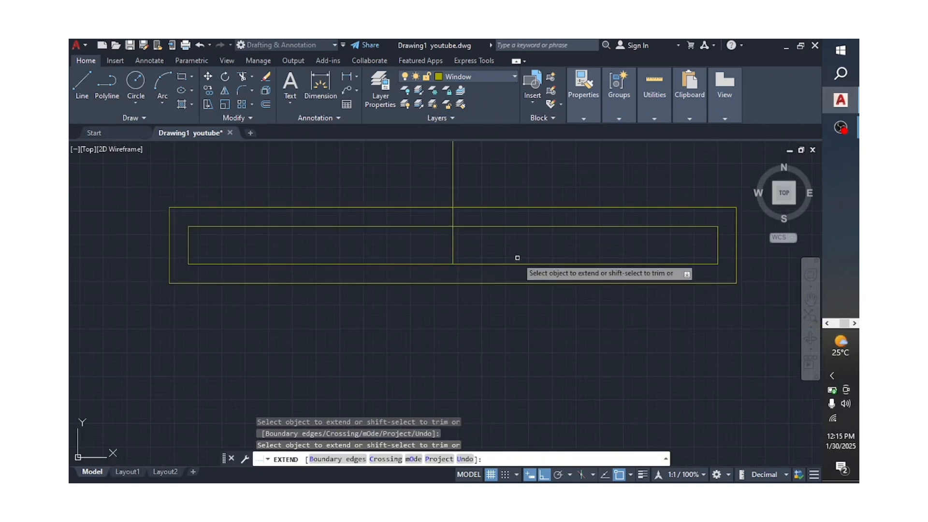
key("Escape")
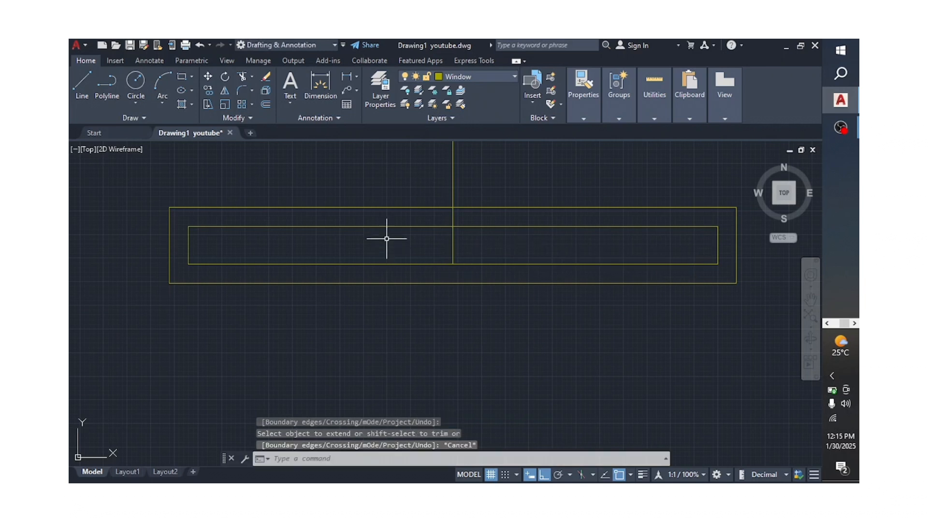
Step: Trim the upper window's vertical center line back to the upper edge of its inner rectangle
scroll(431, 240, "down", 5)
scroll(434, 232, "up", 2)
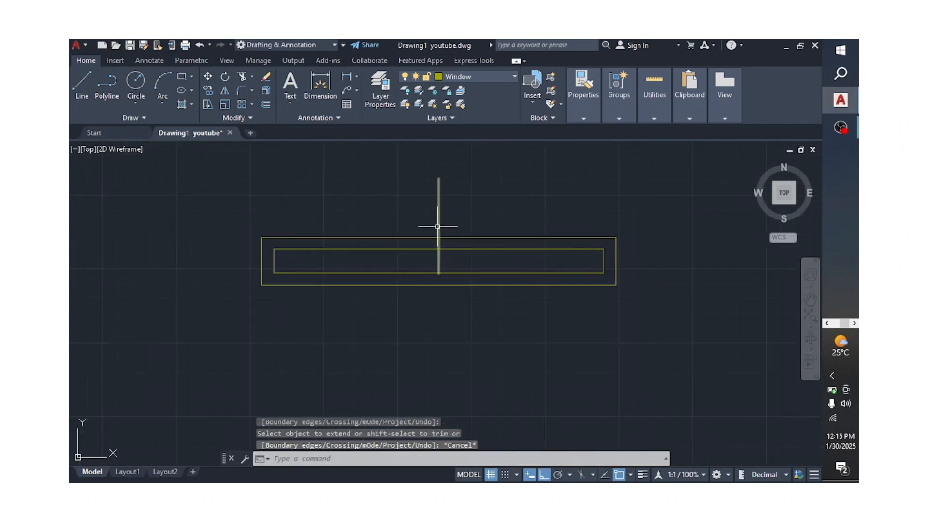
scroll(445, 215, "down", 4)
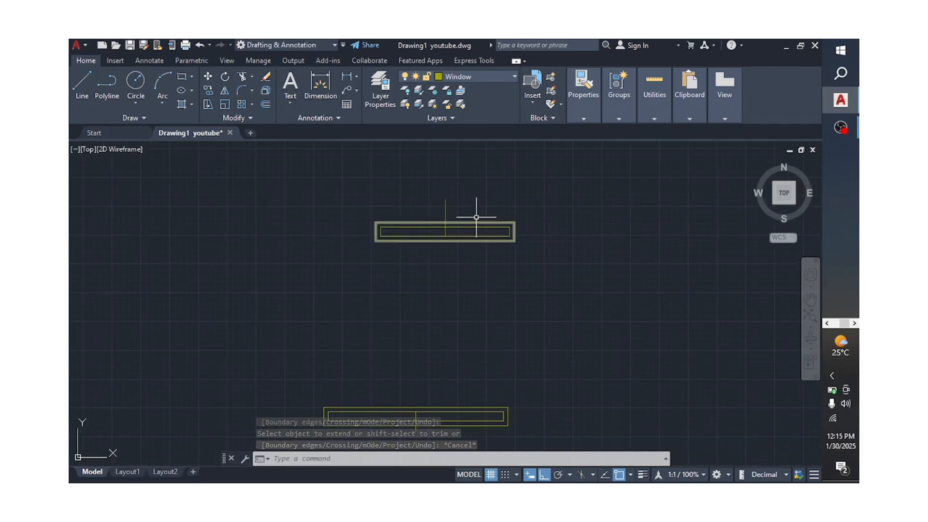
left_click(243, 77)
scroll(449, 218, "up", 4)
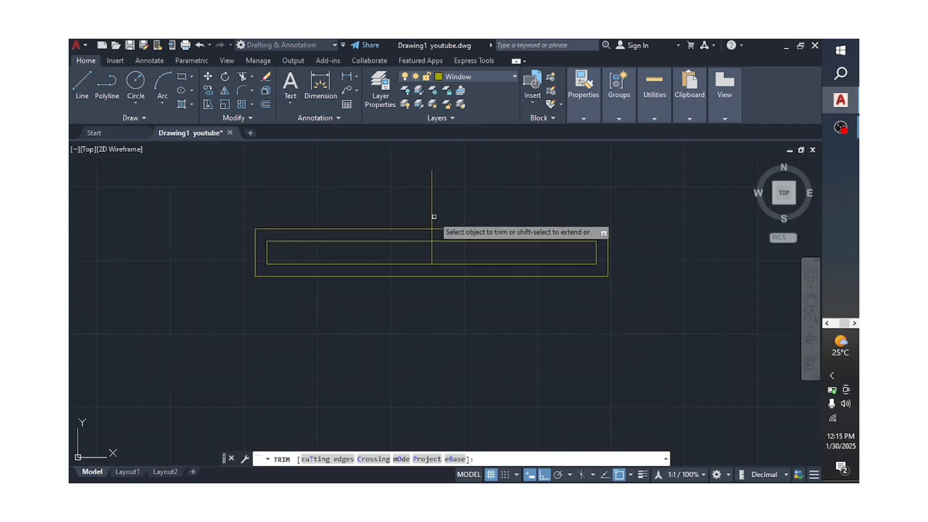
left_click(433, 217)
scroll(434, 234, "up", 4)
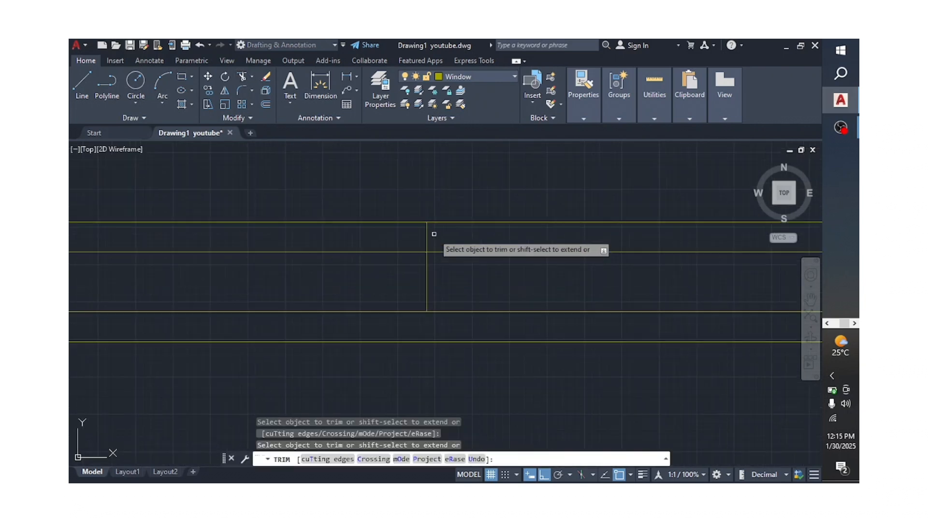
scroll(490, 185, "down", 5)
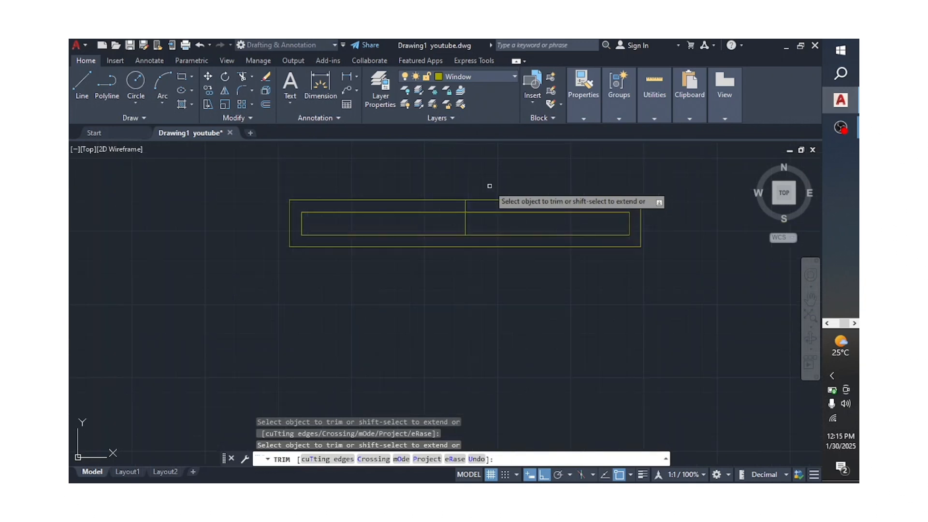
scroll(470, 203, "up", 4)
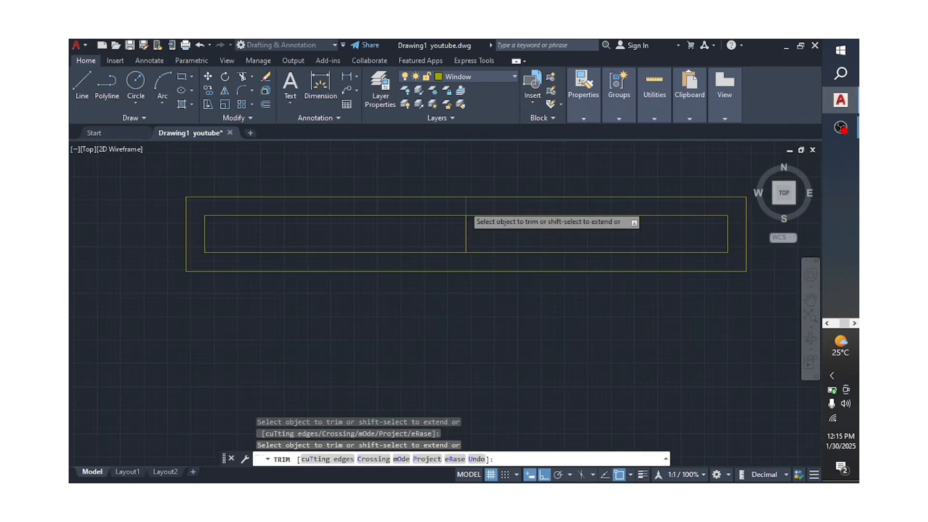
left_click(467, 205)
Step: Trim the lower window's vertical center line at the lower edge of its inner rectangle and end the Trim command
scroll(466, 205, "down", 4)
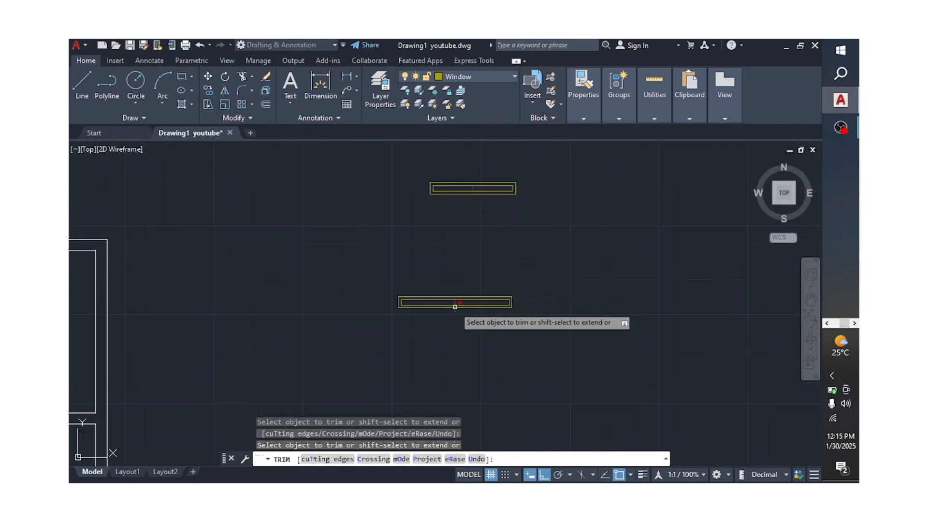
scroll(455, 307, "up", 4)
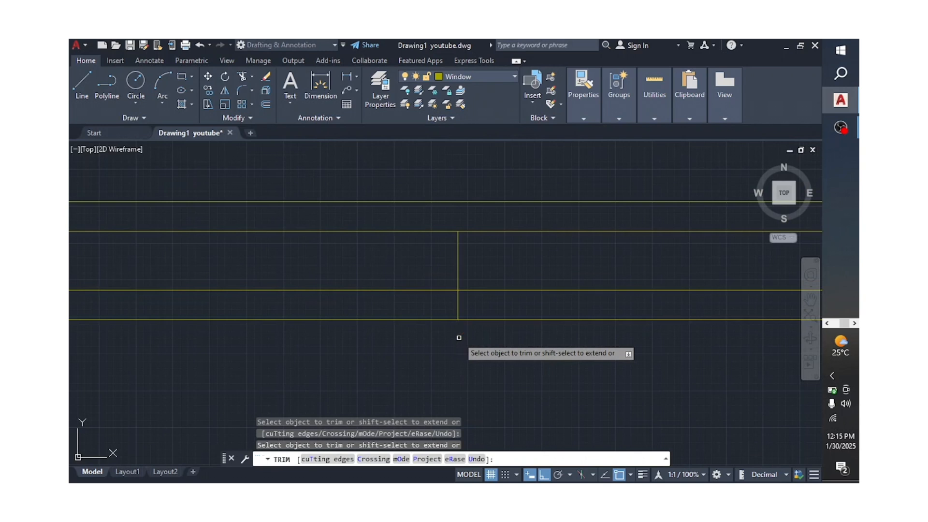
left_click(458, 306)
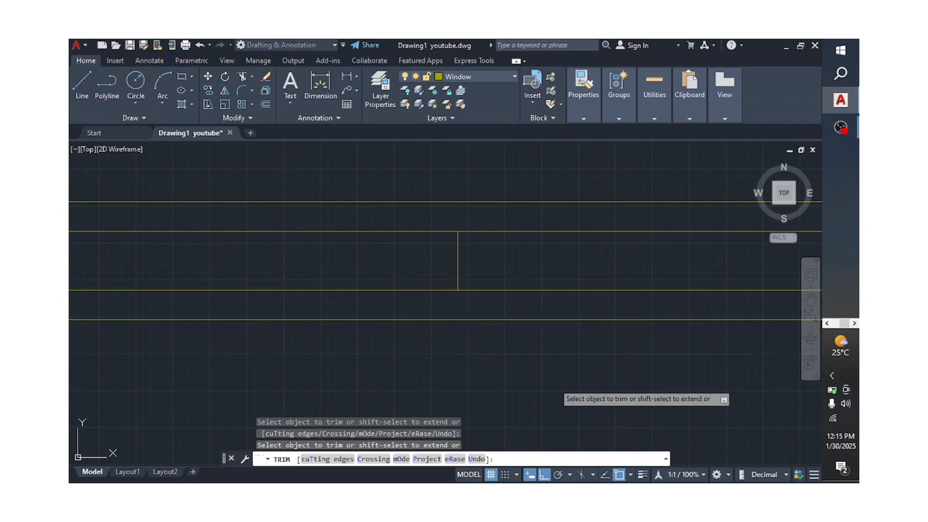
key("Return")
scroll(485, 356, "down", 5)
scroll(489, 356, "up", 3)
scroll(489, 355, "down", 3)
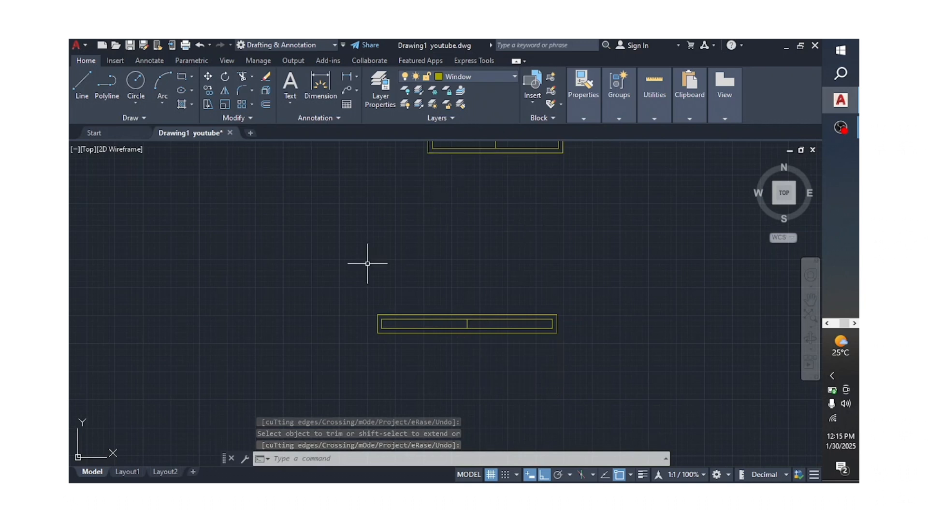
left_click(266, 105)
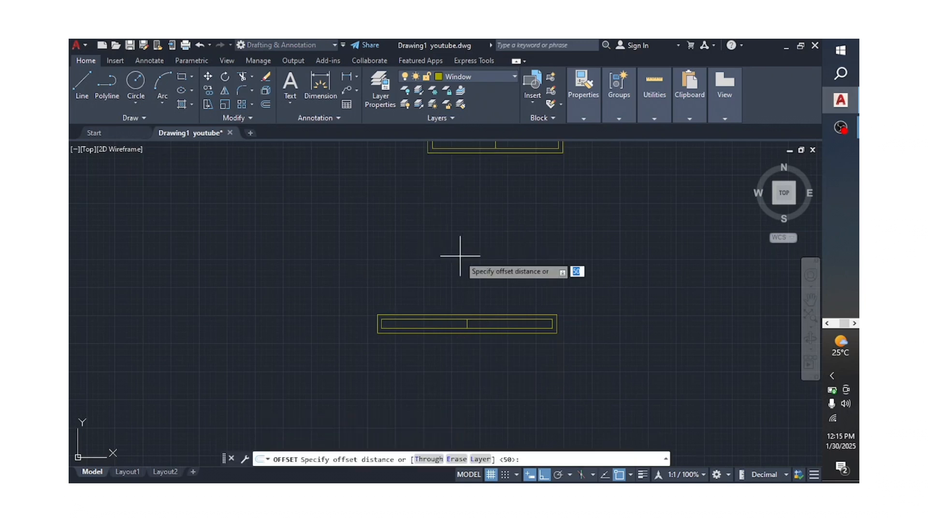
key("Return")
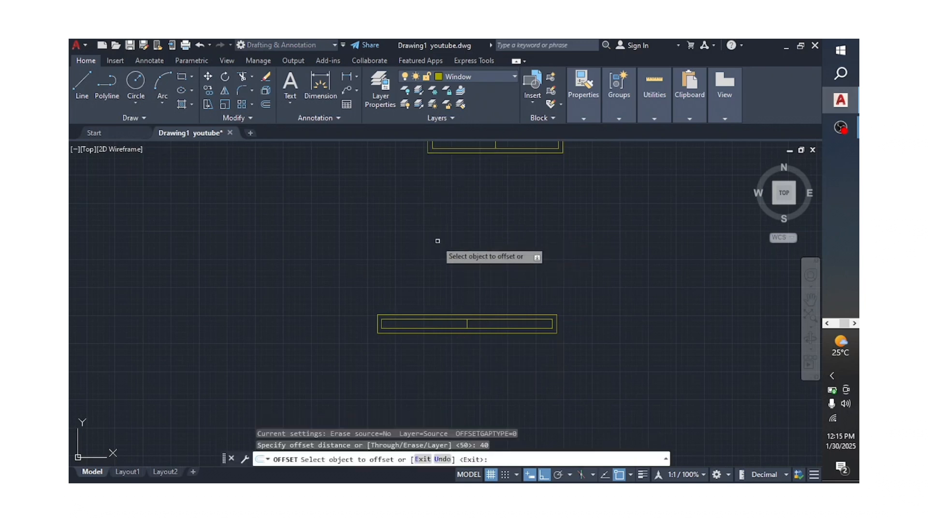
scroll(439, 245, "down", 4)
scroll(442, 230, "up", 5)
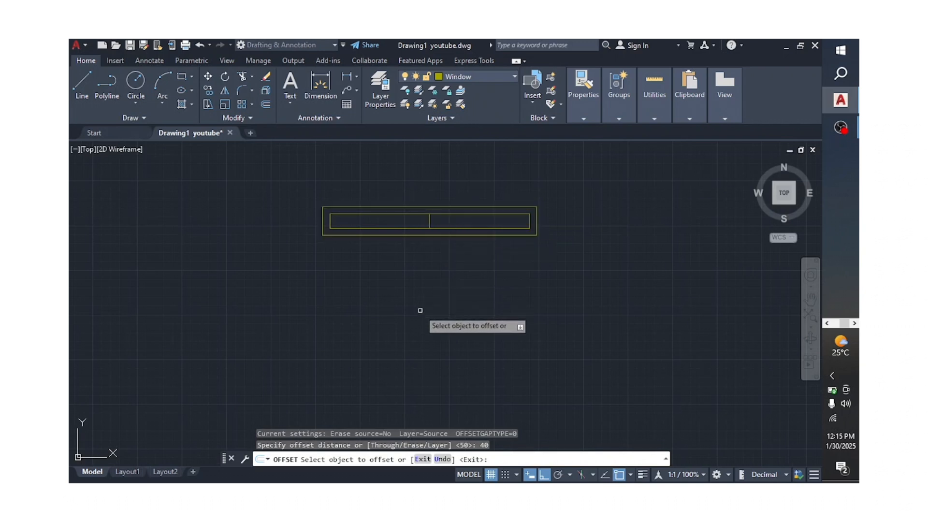
key("Escape")
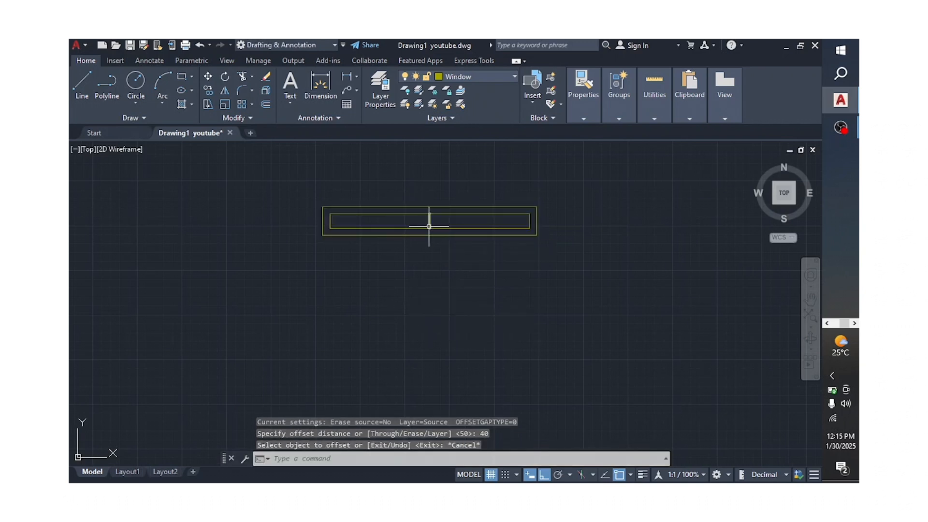
Step: Offset the upper window's vertical center line by 20 to both sides
left_click(265, 105)
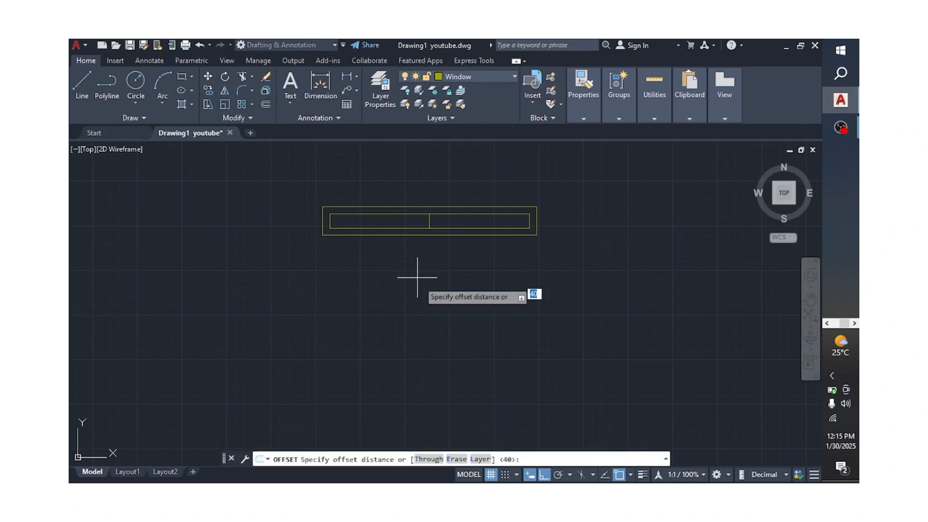
type("20")
key("Return")
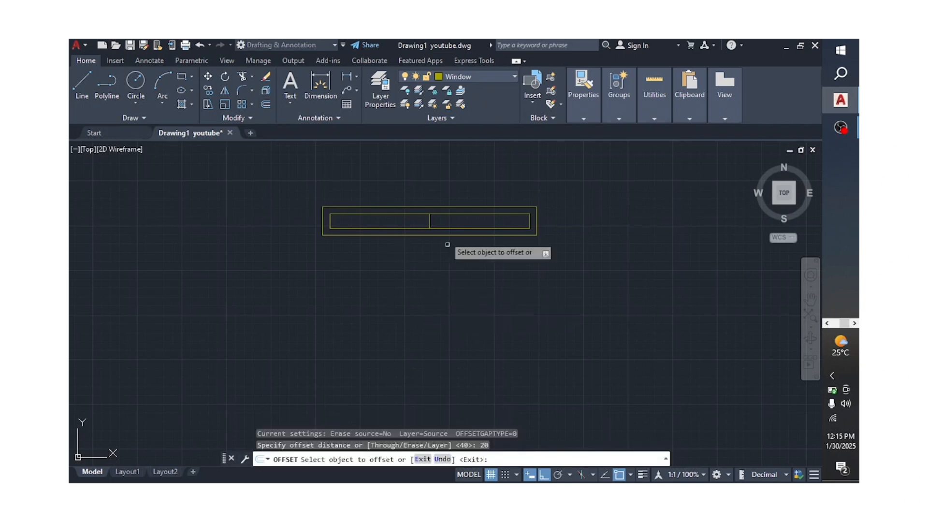
scroll(438, 213, "up", 2)
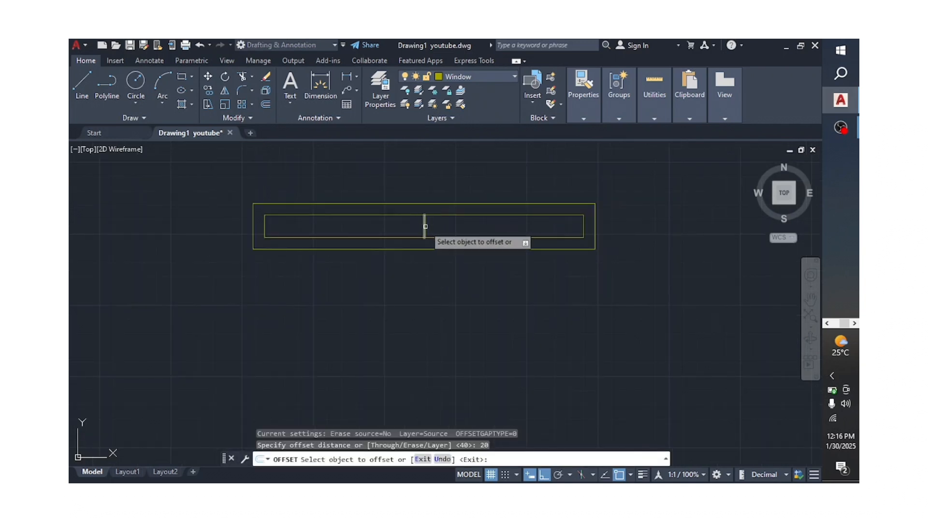
left_click(424, 226)
left_click(431, 228)
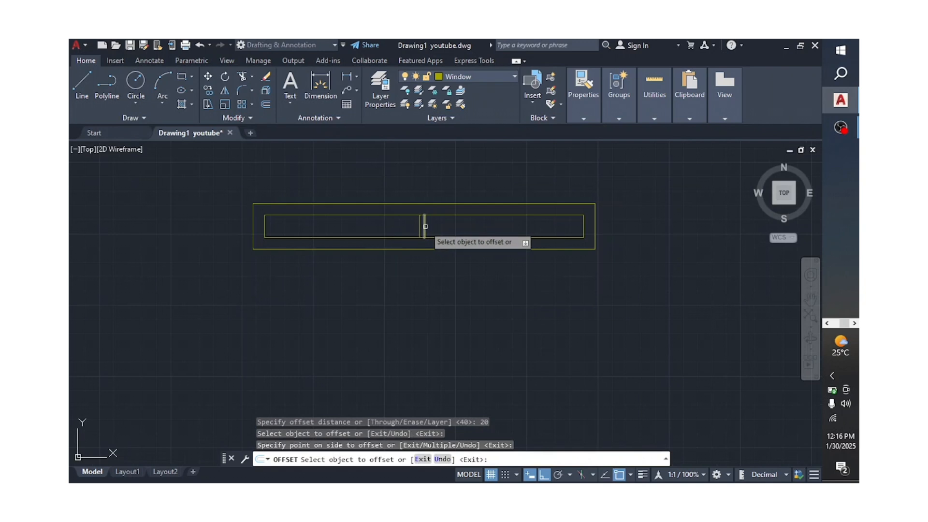
left_click(428, 226)
left_click(456, 228)
Step: Offset the lower window's vertical center line to both sides by the same distance of 20 and end the Offset command
scroll(415, 348, "down", 2)
scroll(445, 251, "up", 3)
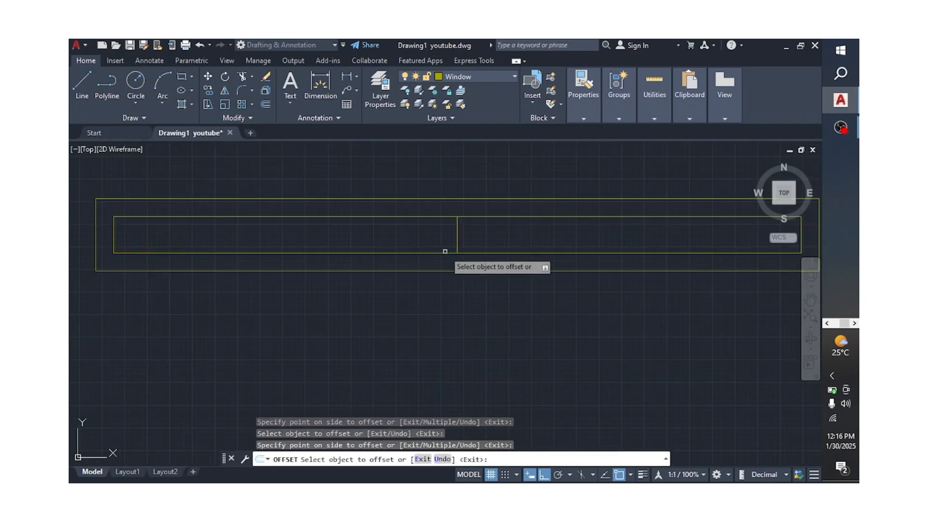
left_click(456, 228)
left_click(417, 233)
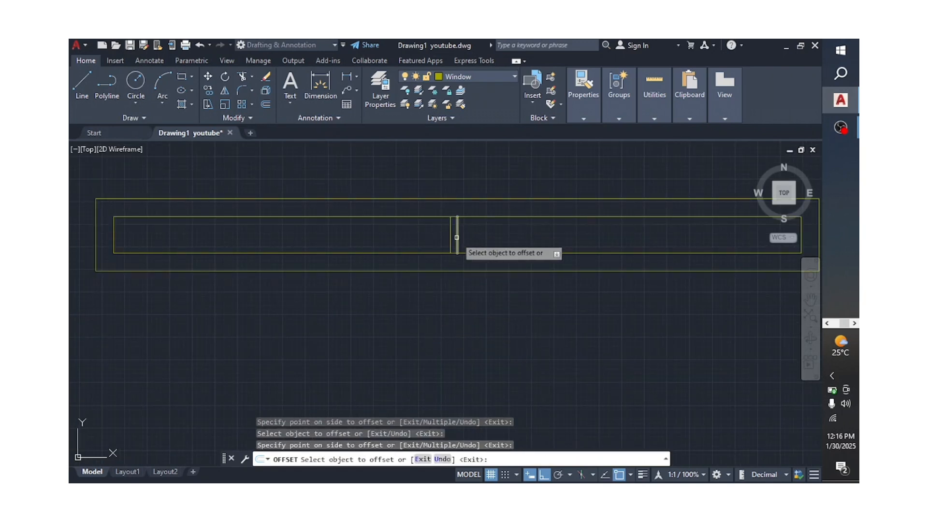
left_click(458, 236)
left_click(505, 237)
key("Escape")
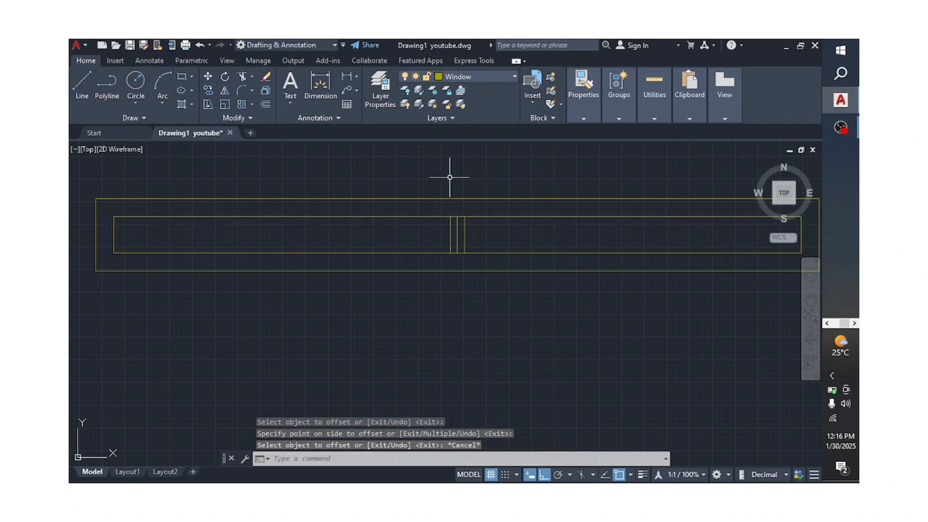
Step: Delete the original middle line between the two offset lines in both the lower and the upper window
left_click(457, 233)
key("Delete")
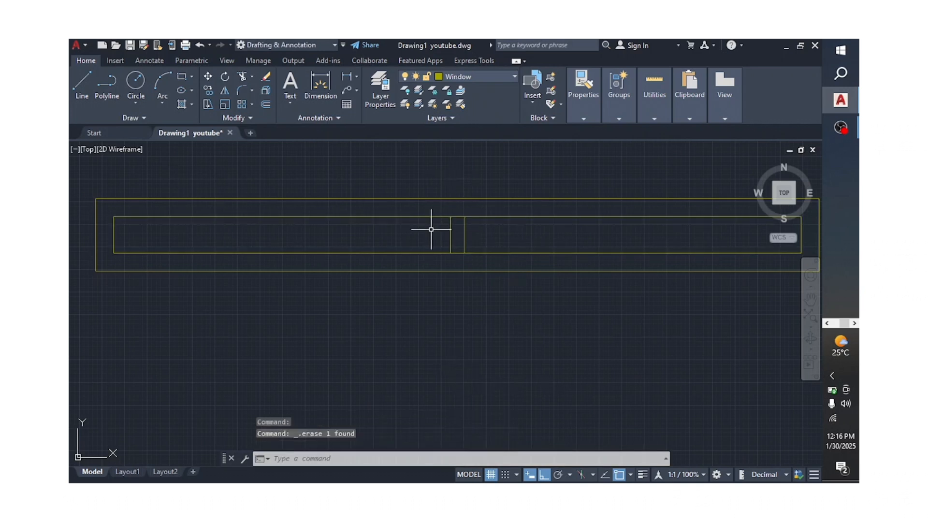
scroll(453, 337, "down", 5)
scroll(461, 280, "down", 5)
scroll(452, 305, "up", 15)
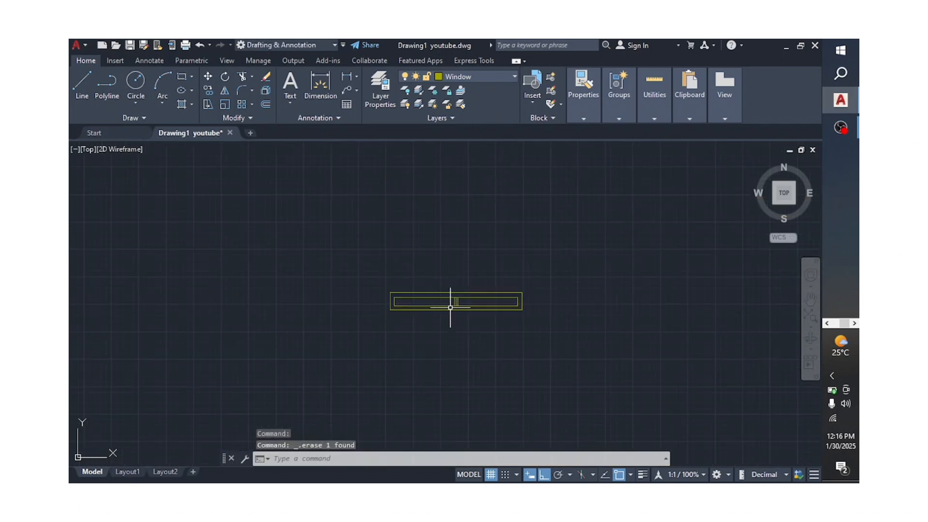
left_click(446, 278)
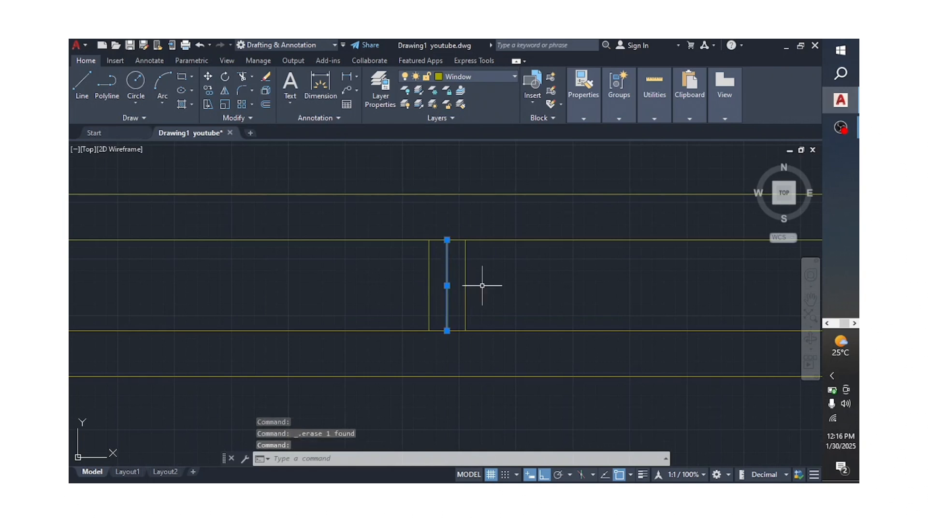
key("Delete")
scroll(483, 261, "down", 5)
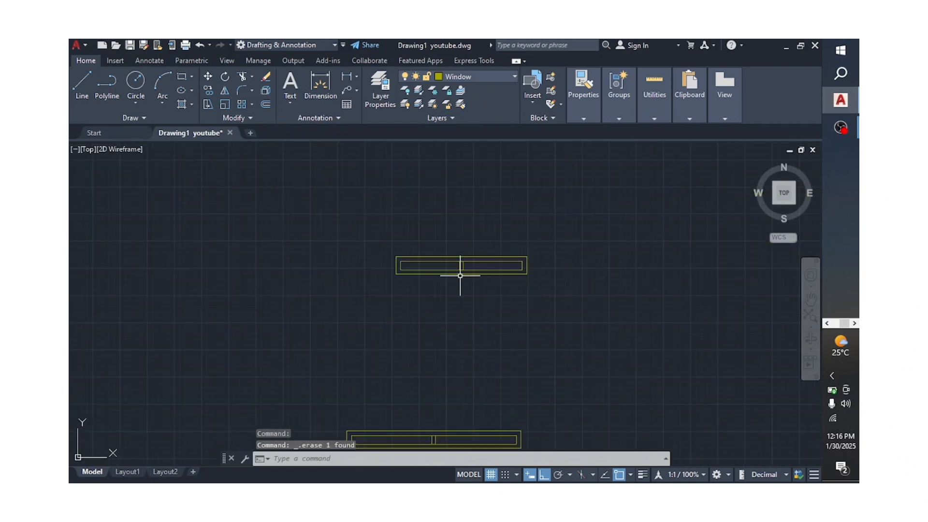
scroll(367, 235, "down", 4)
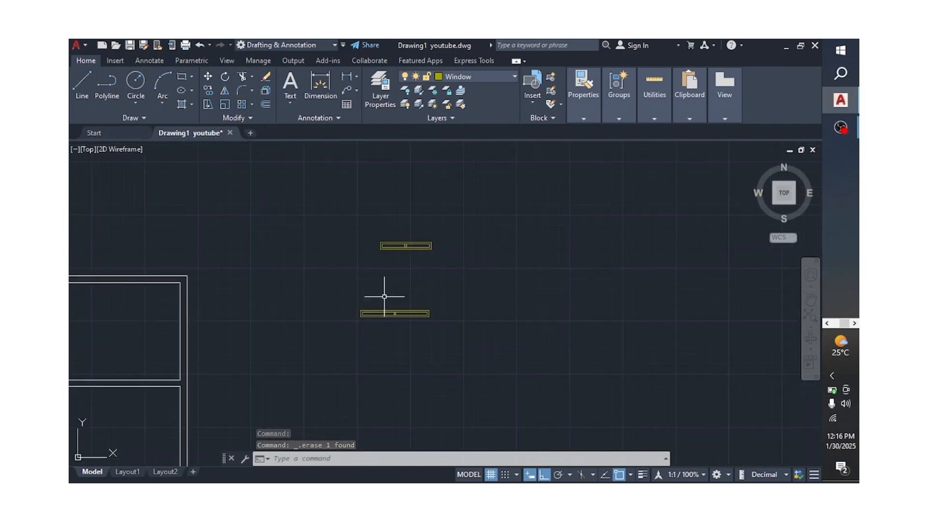
scroll(387, 307, "up", 2)
scroll(387, 304, "down", 4)
scroll(439, 317, "up", 2)
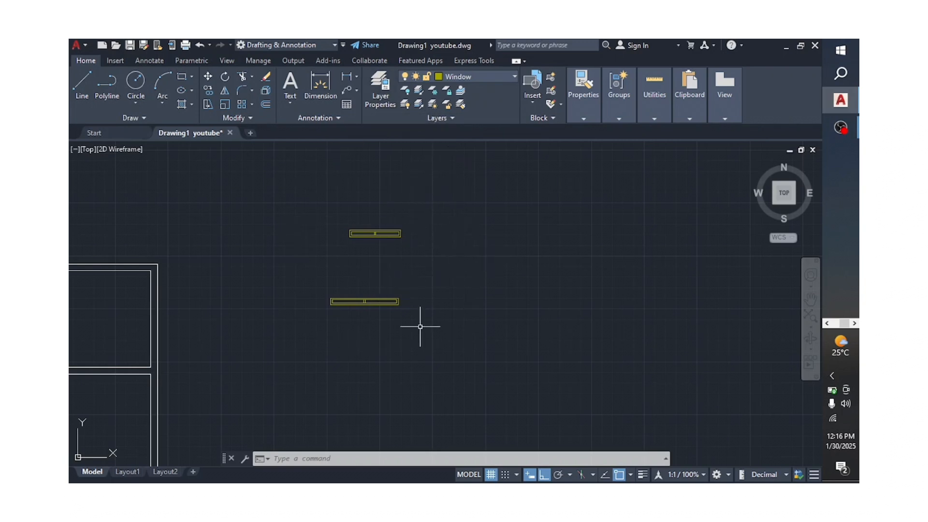
scroll(450, 253, "down", 1)
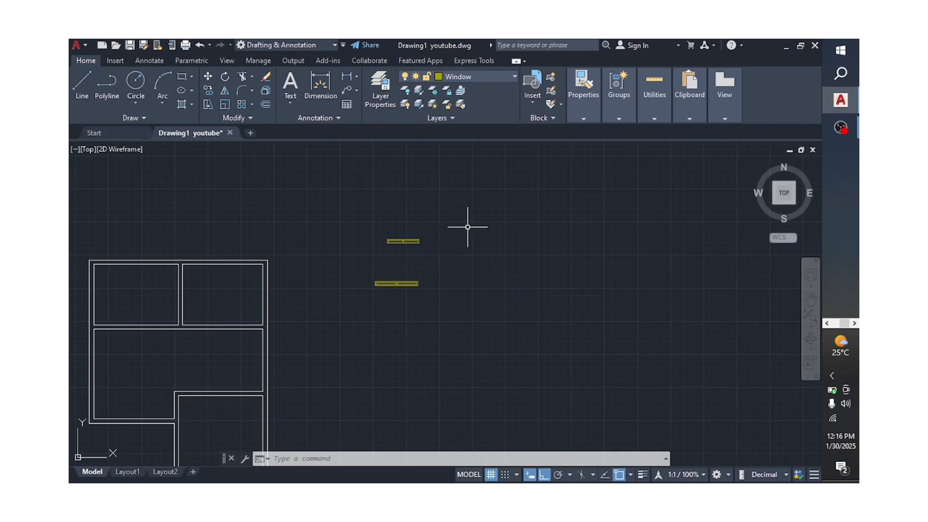
Step: Make the Door layer current and close the layer manager
left_click(381, 90)
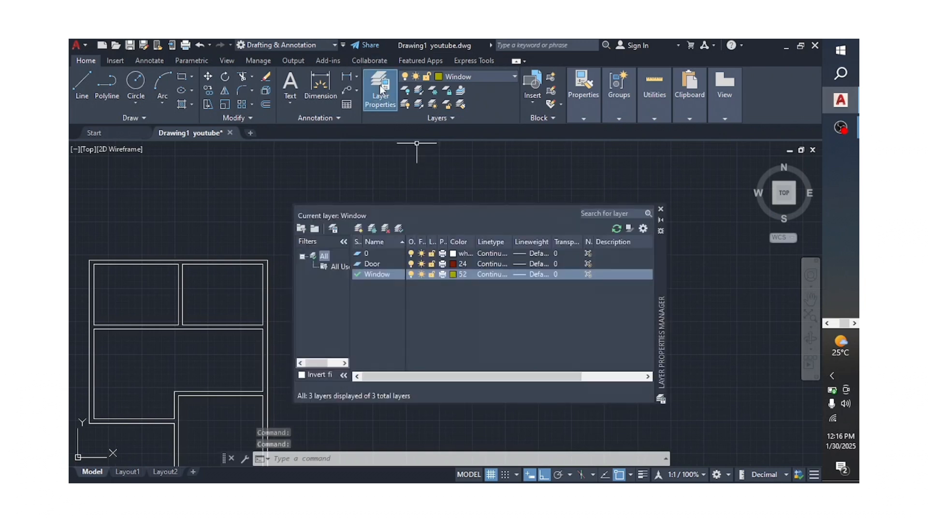
double_click(359, 265)
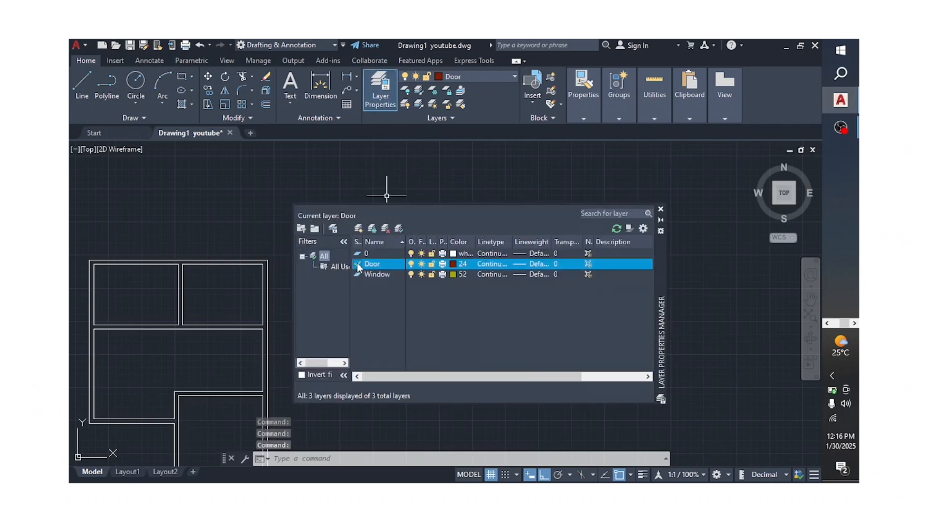
left_click(661, 210)
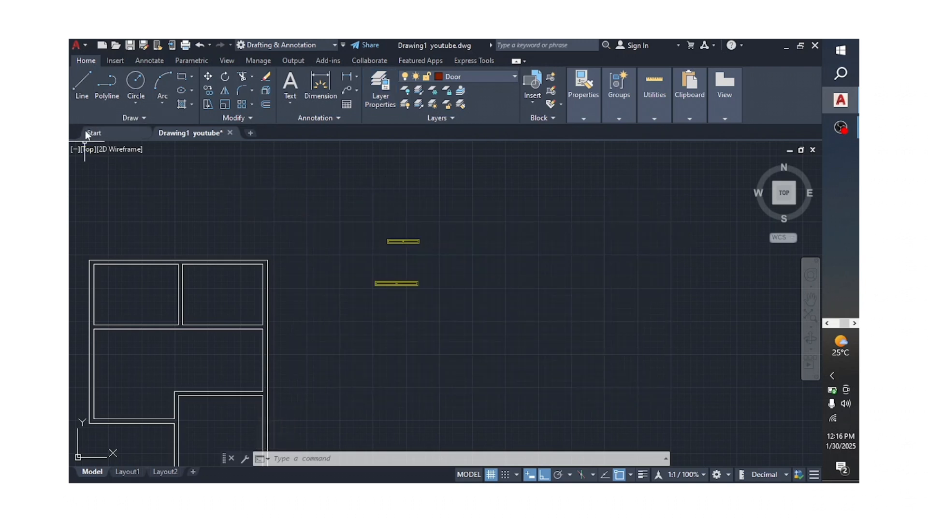
Step: Draw a horizontal line 900 long in the empty area to the right of the window symbols
left_click(80, 91)
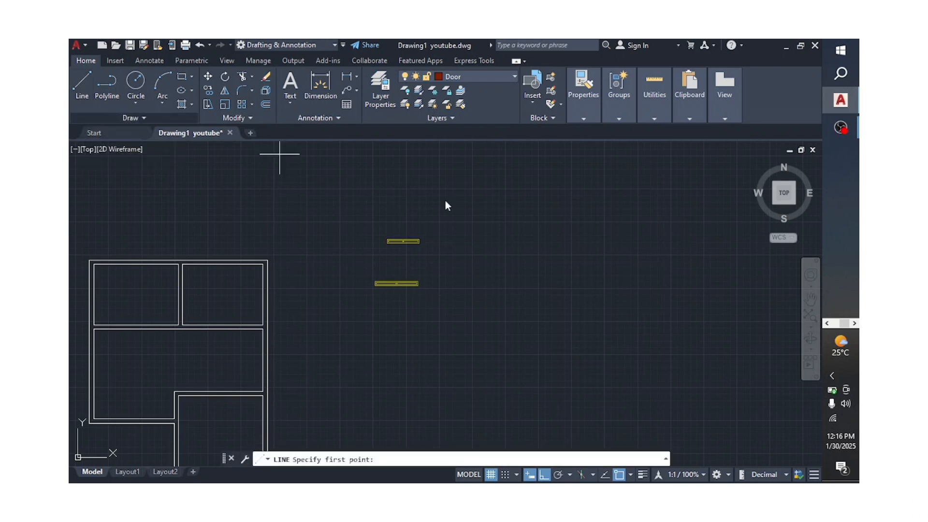
left_click(490, 258)
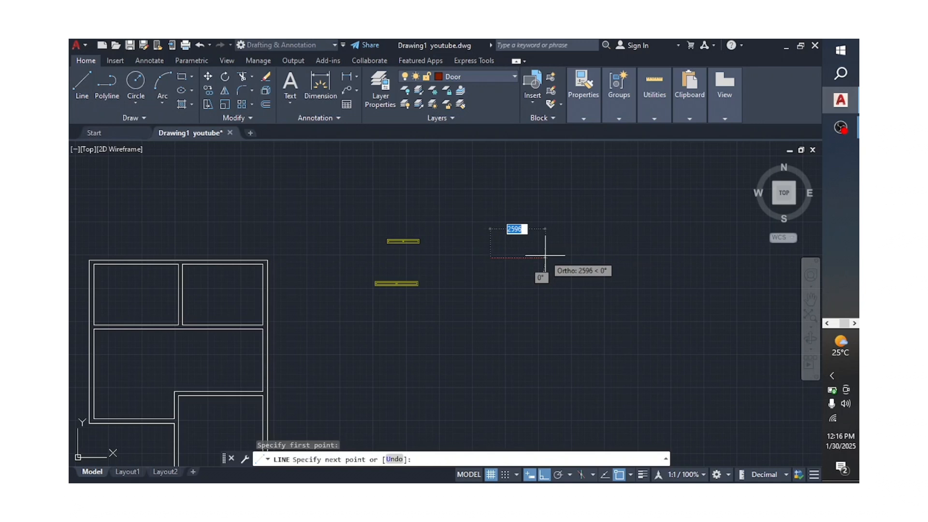
type("900")
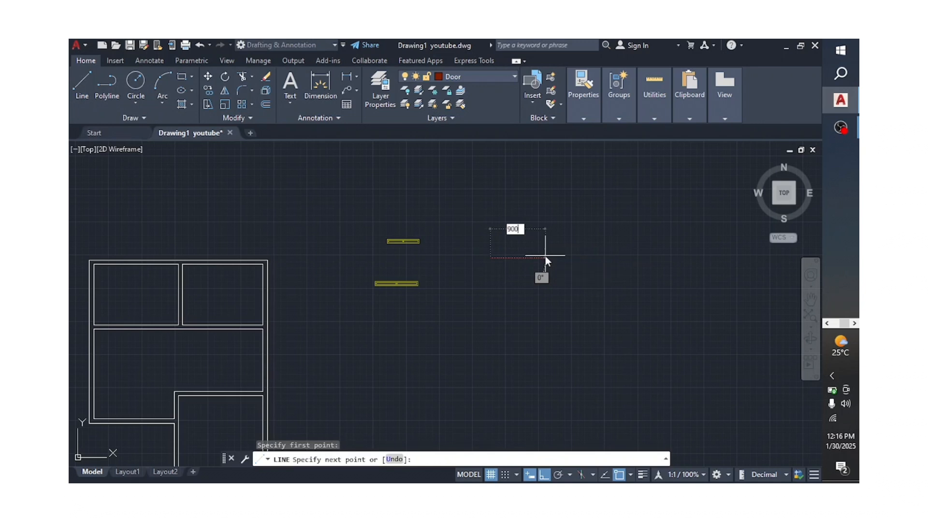
key("Return")
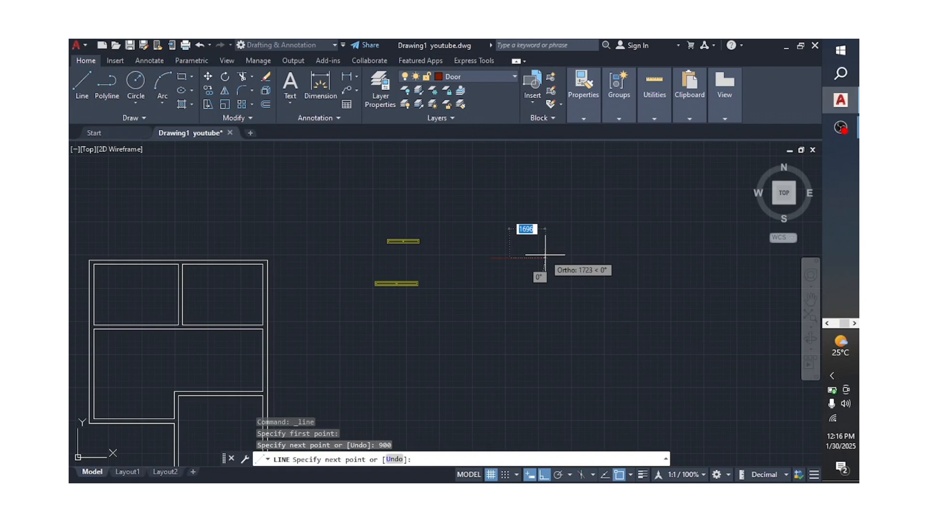
key("Return")
Step: Set the Door layer's color to index color 70 in the layer properties
scroll(532, 256, "up", 4)
scroll(556, 247, "down", 4)
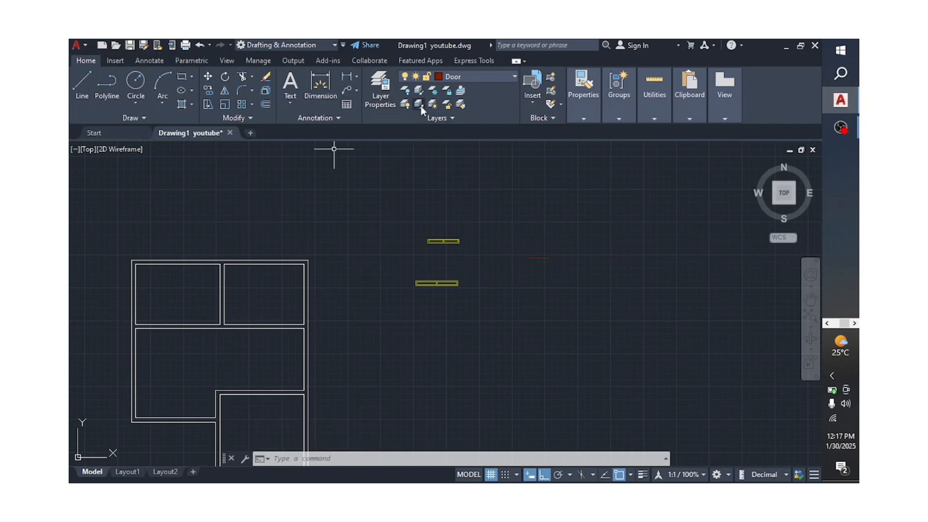
left_click(379, 88)
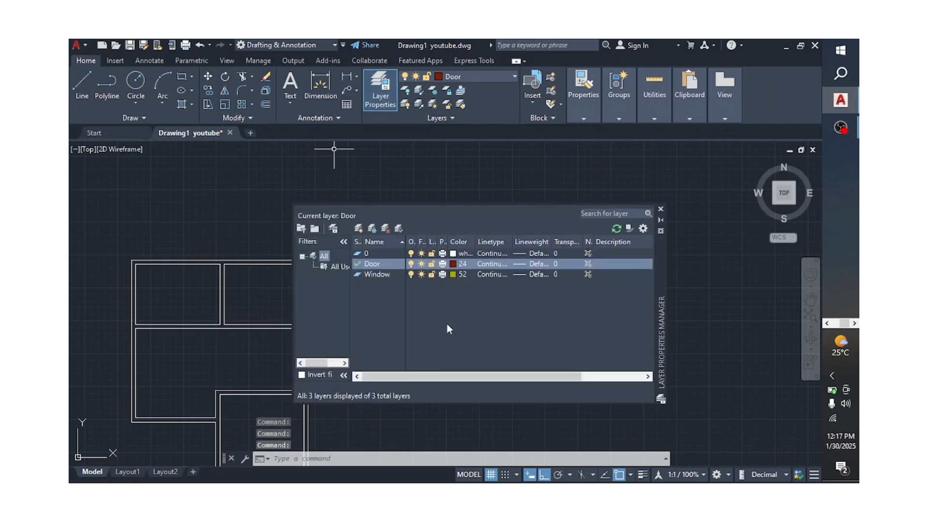
left_click(454, 263)
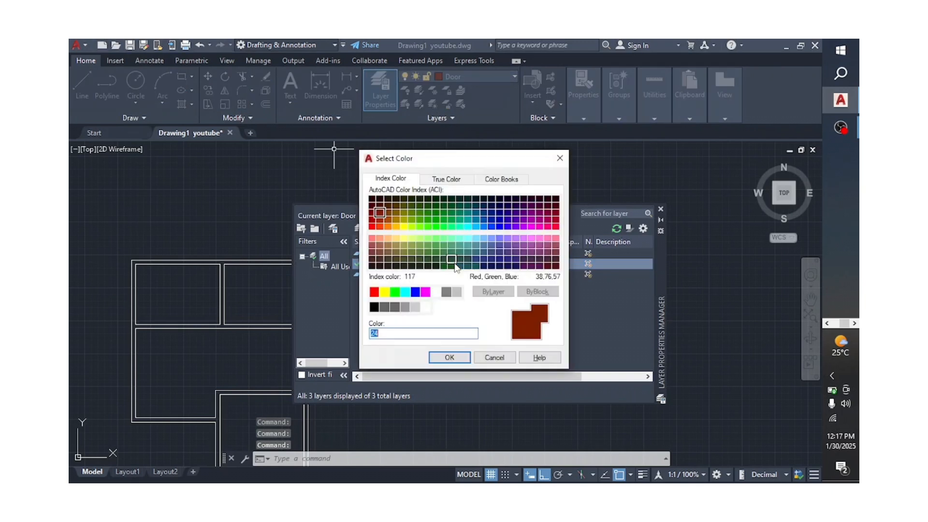
left_click(421, 228)
left_click(449, 358)
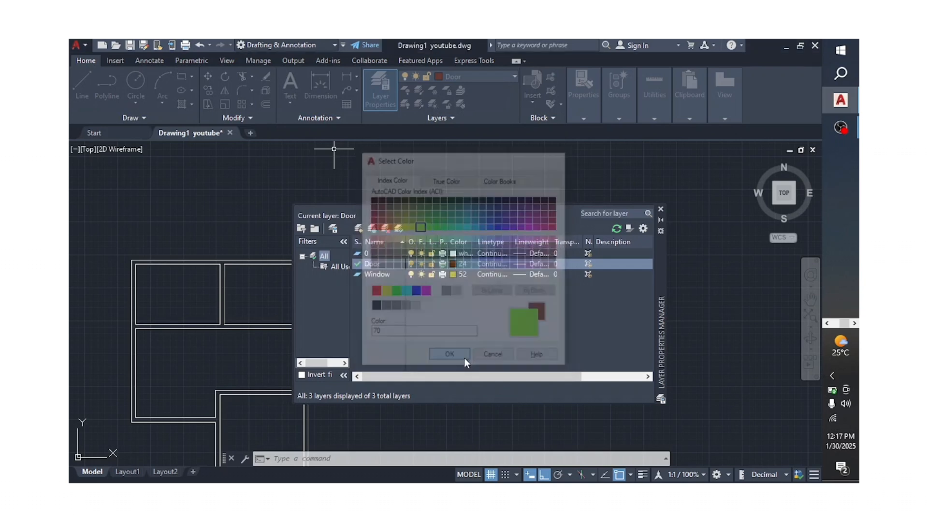
Step: Set the Door layer's color to index color 132 and close the layer manager
left_click(453, 264)
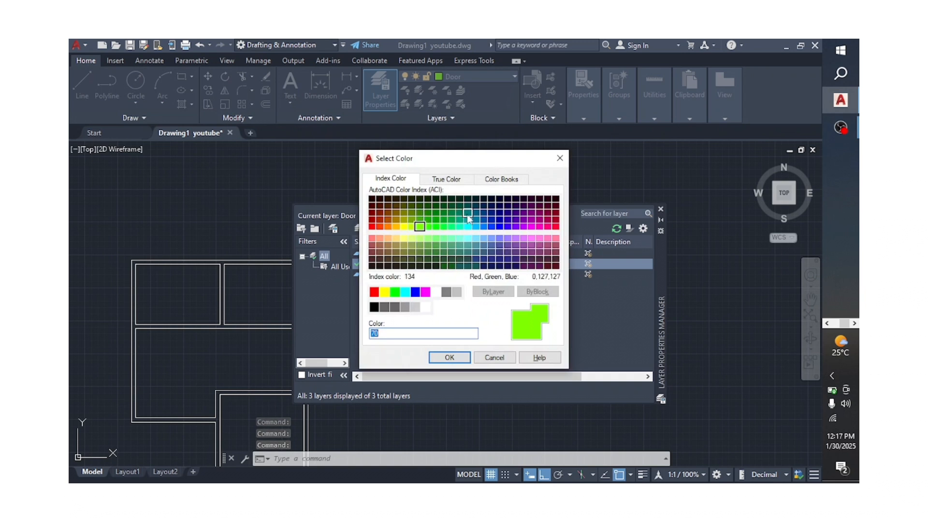
left_click(468, 220)
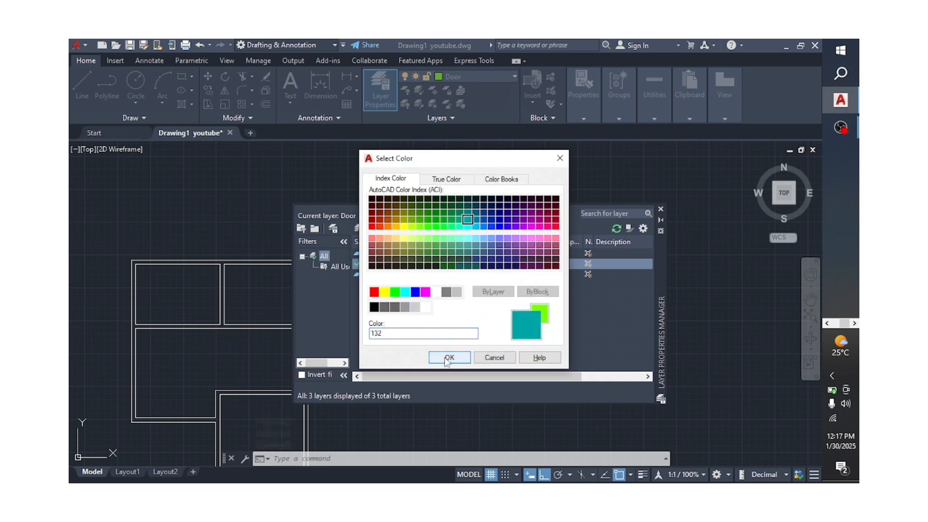
left_click(448, 358)
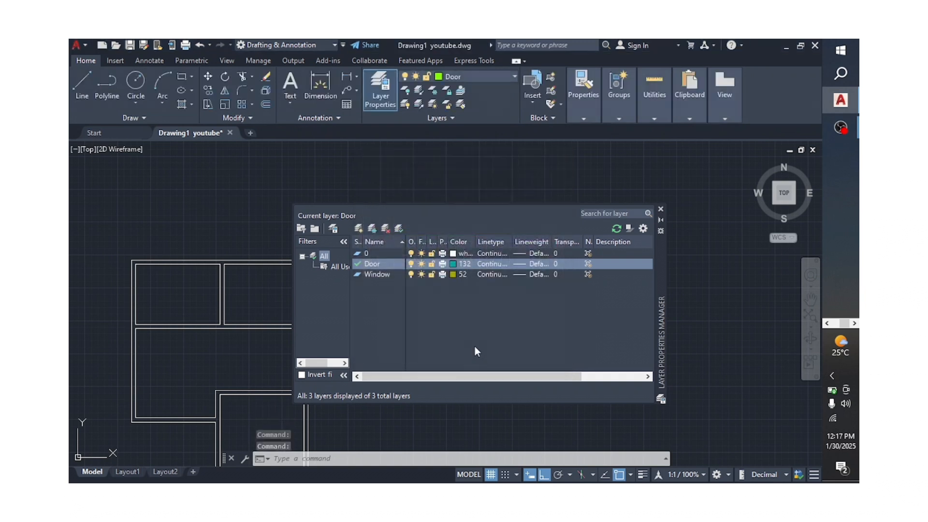
left_click(660, 210)
Step: Offset the 900 long door line upward by 200
scroll(552, 269, "up", 4)
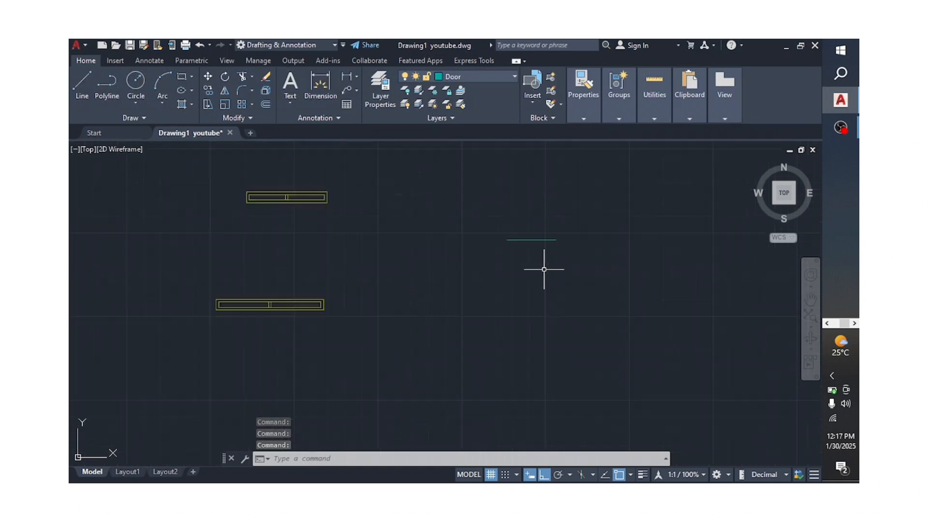
scroll(572, 247, "down", 4)
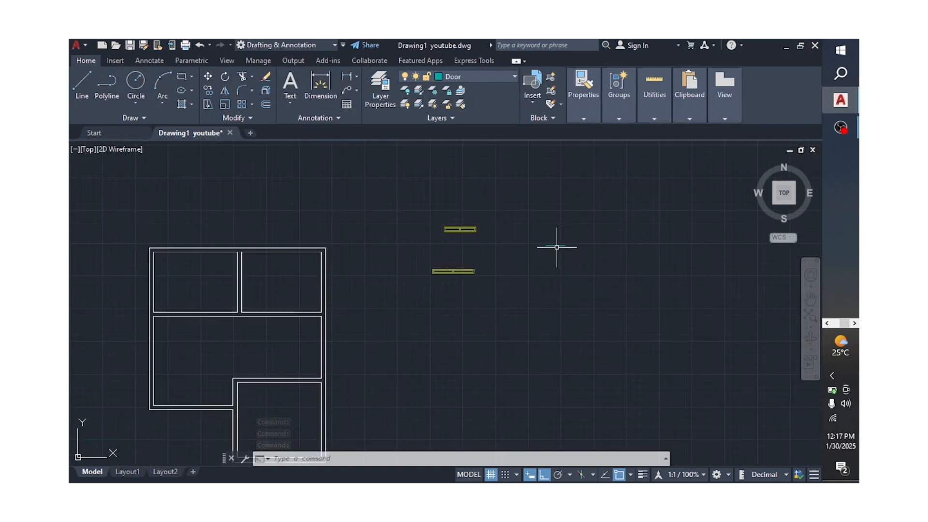
scroll(555, 244, "up", 4)
scroll(555, 245, "down", 4)
scroll(561, 250, "up", 2)
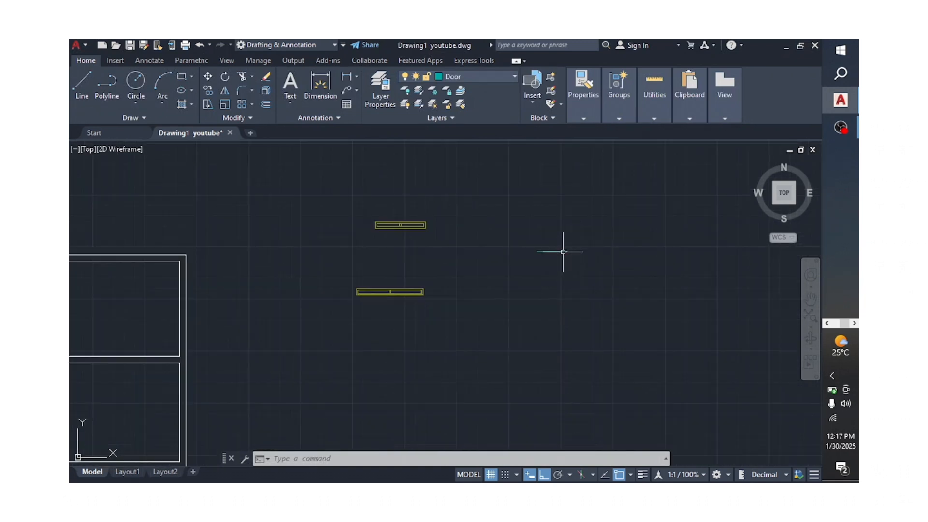
left_click(264, 105)
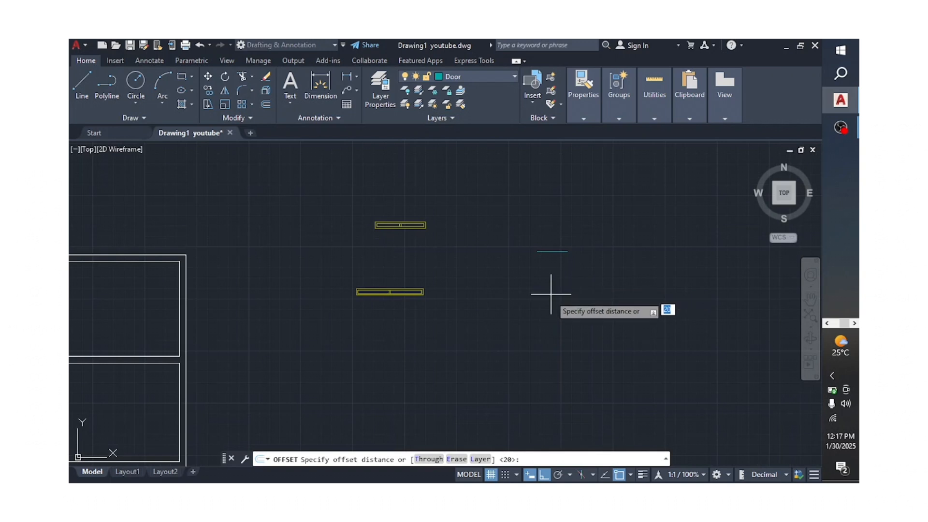
key("Return")
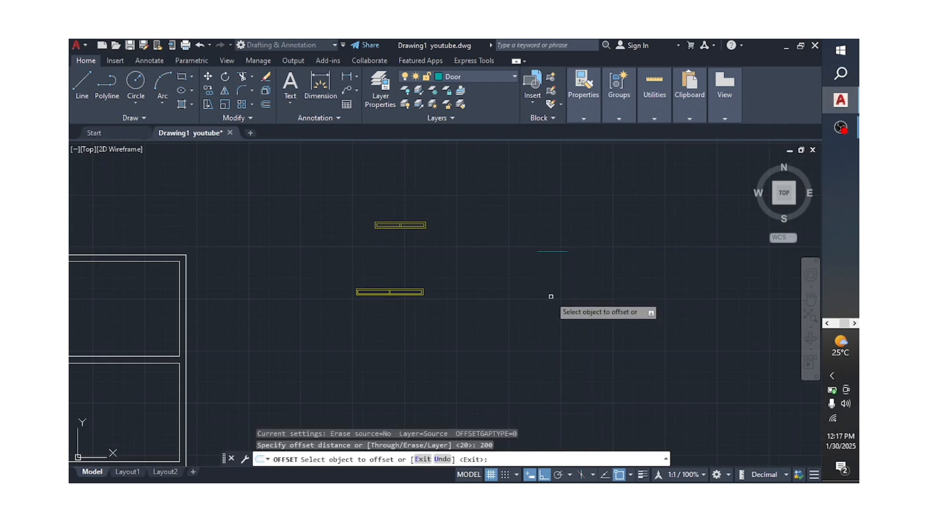
scroll(578, 251, "up", 4)
left_click(519, 254)
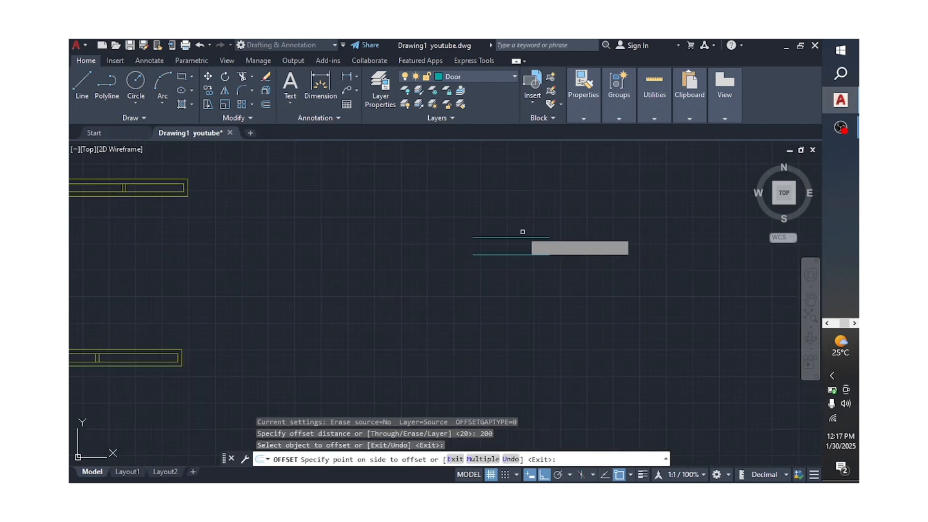
left_click(551, 237)
Step: Draw a vertical line joining the left ends of the two parallel door lines
scroll(550, 245, "down", 5)
scroll(550, 245, "up", 2)
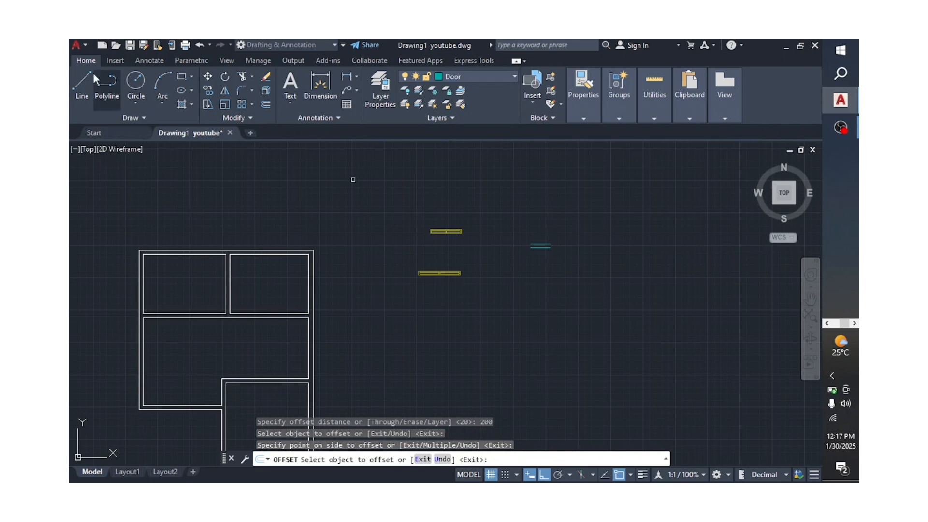
left_click(79, 85)
scroll(551, 245, "up", 3)
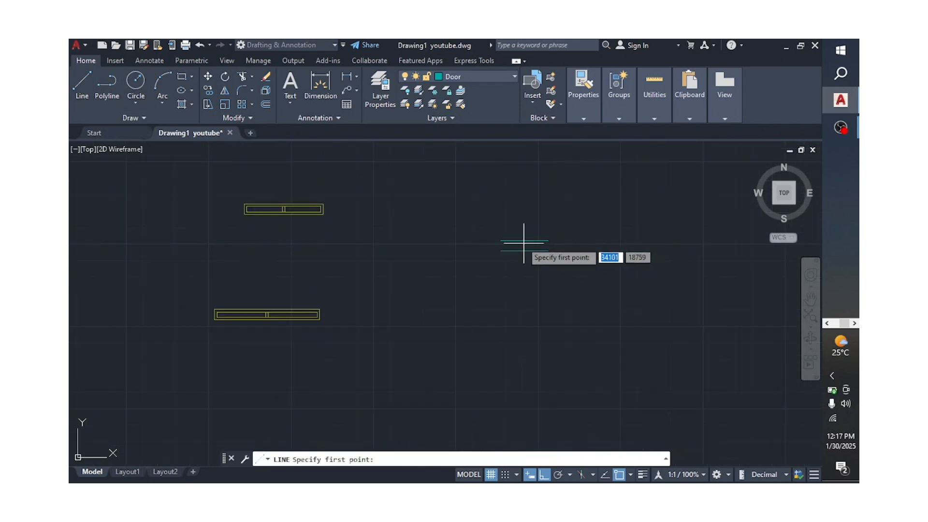
left_click(500, 240)
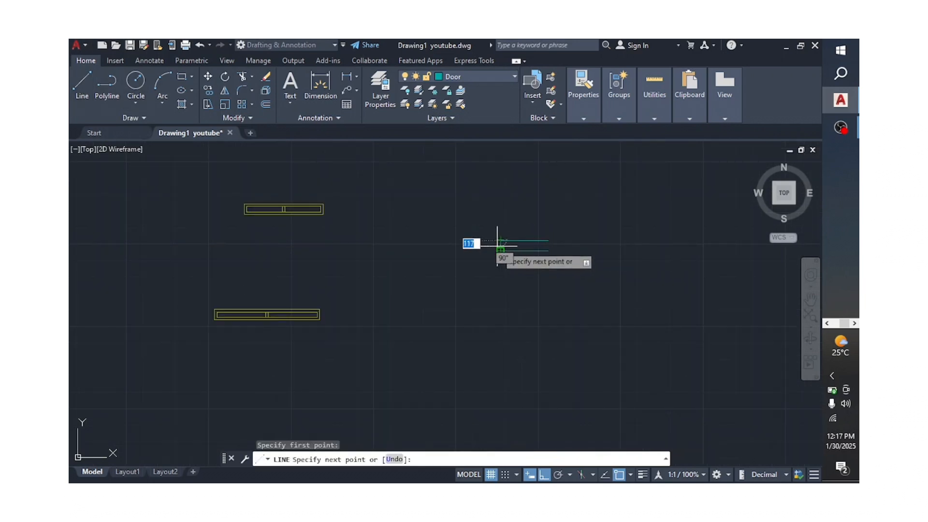
left_click(501, 251)
key("Return")
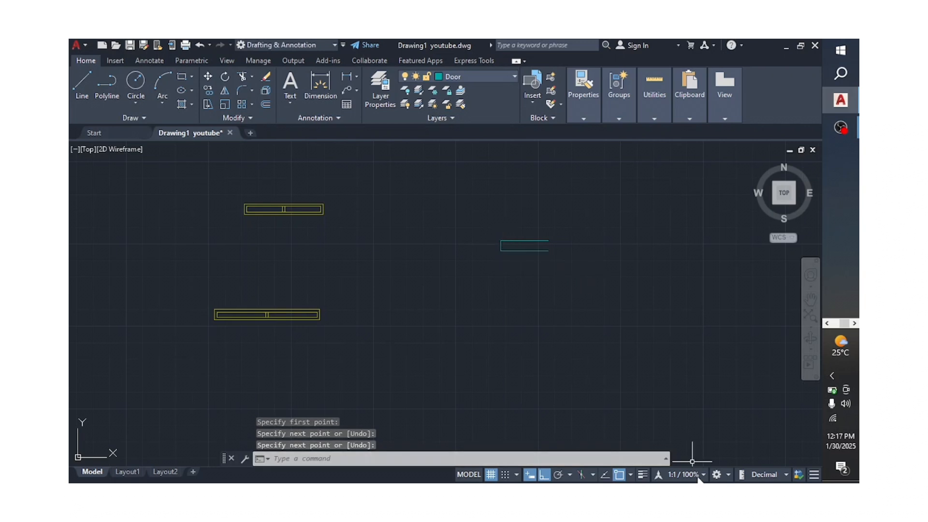
Step: Close the door rectangle with a vertical line joining the right ends of the two parallel lines
left_click(79, 85)
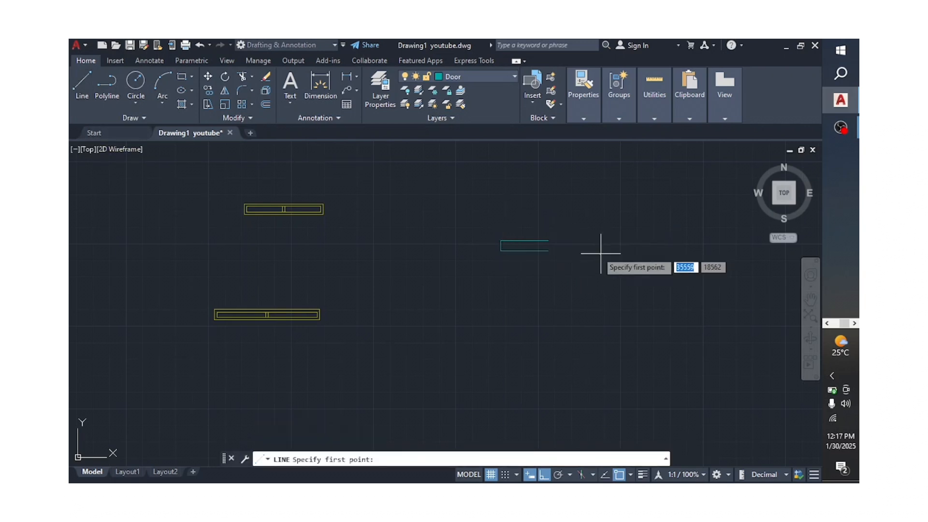
left_click(548, 240)
left_click(548, 250)
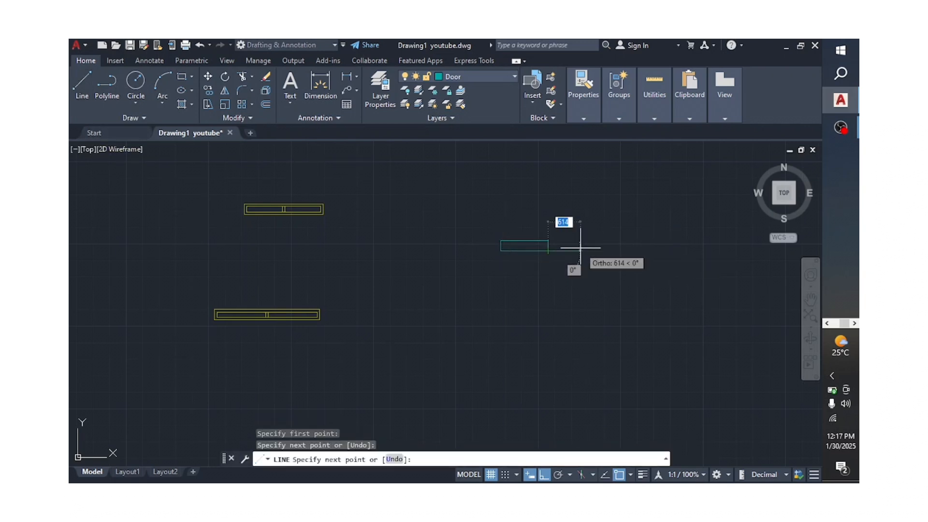
key("Return")
Step: Draw a vertical line 900 long upward from the door rectangle's lower right corner
scroll(442, 273, "down", 2)
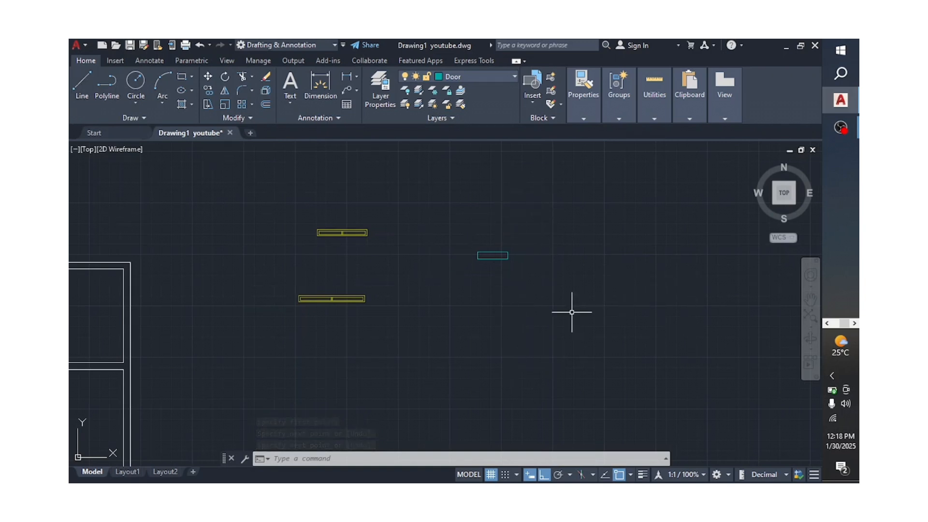
left_click(77, 83)
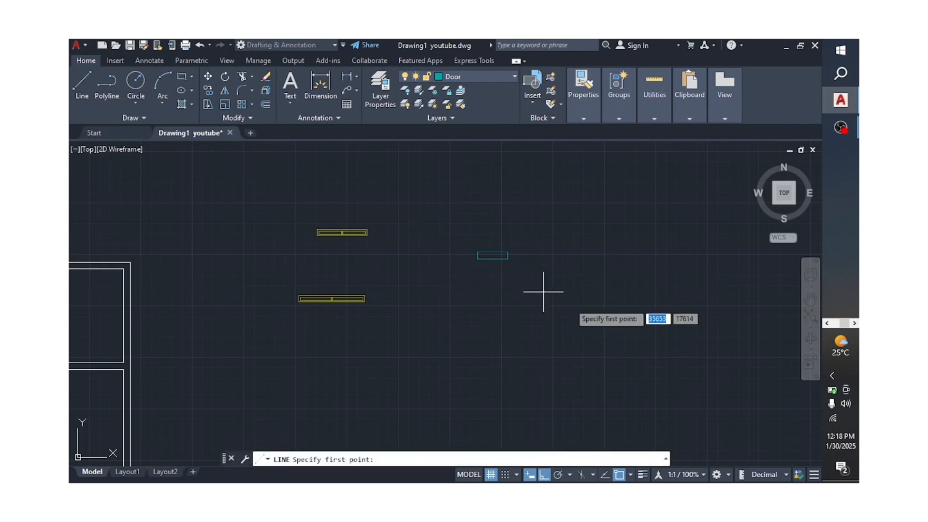
left_click(507, 258)
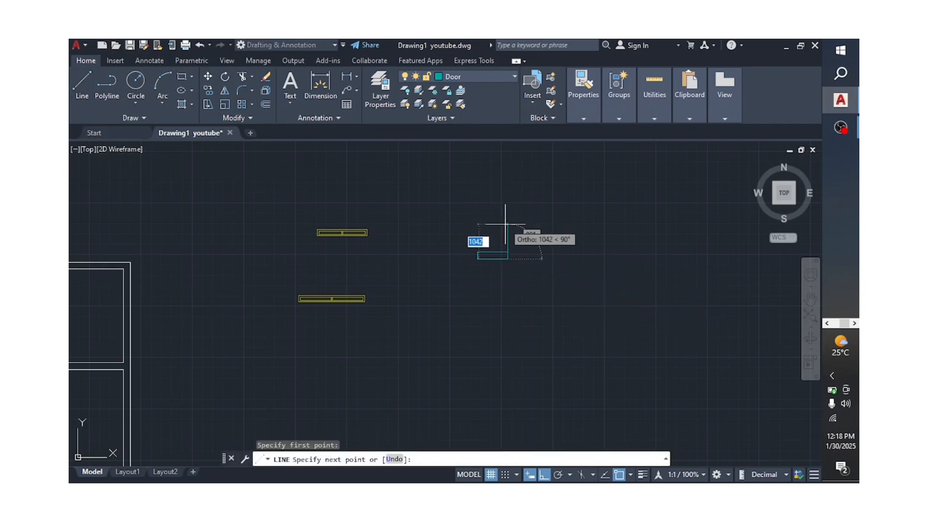
type("900")
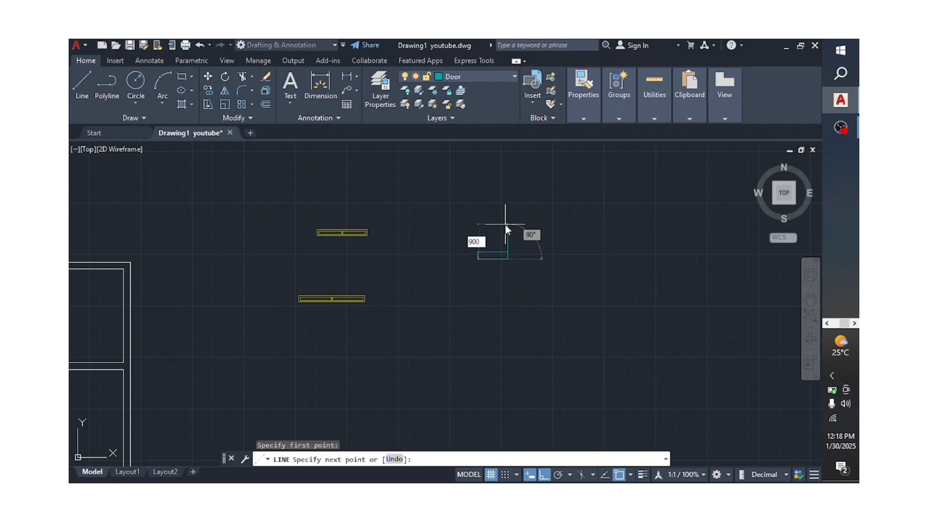
key("Return")
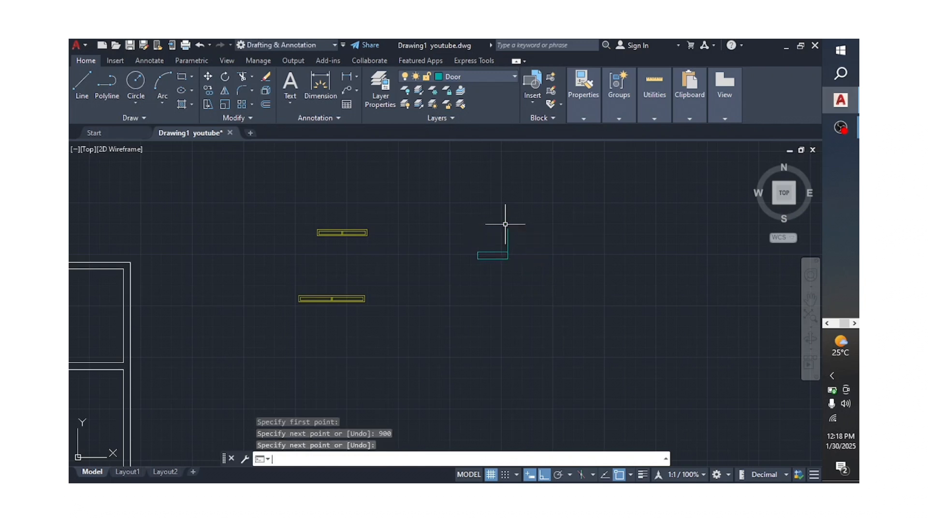
key("Return")
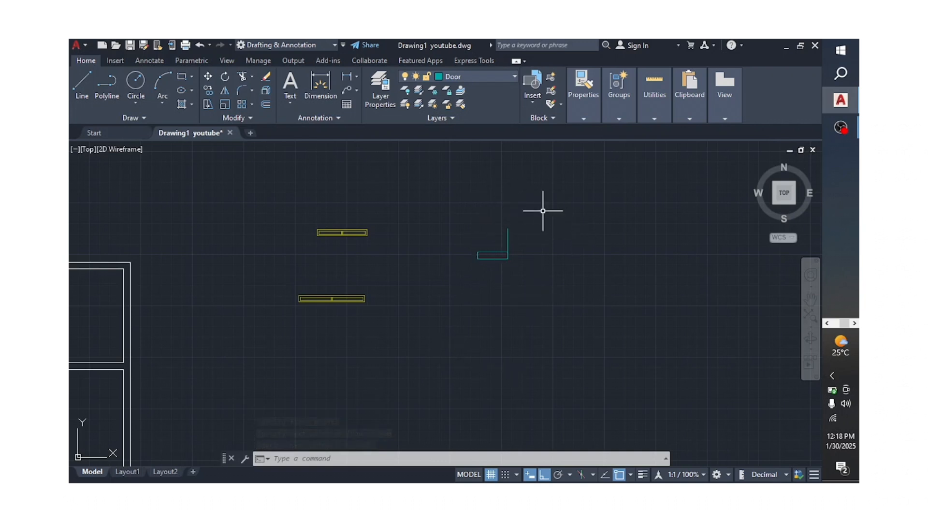
Step: Draw a circle of radius 900 centered on the door rectangle's lower right corner
left_click(138, 83)
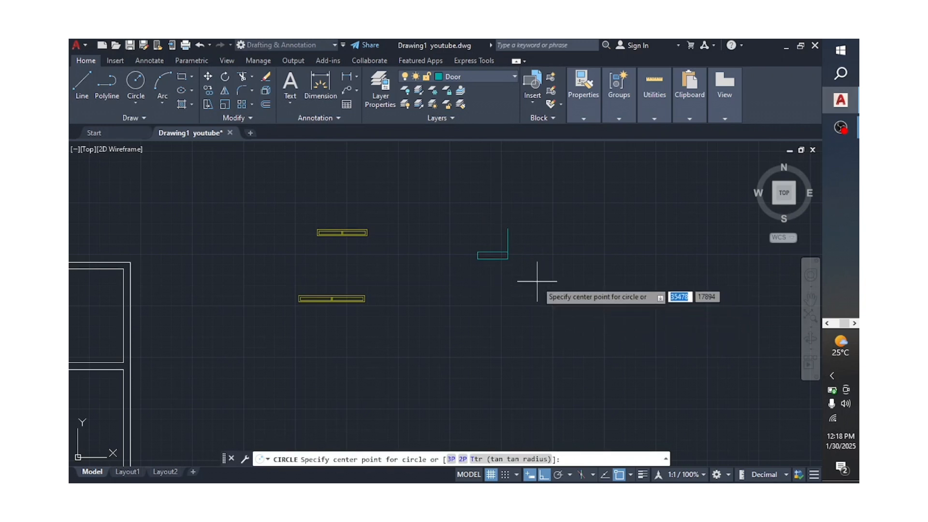
left_click(507, 258)
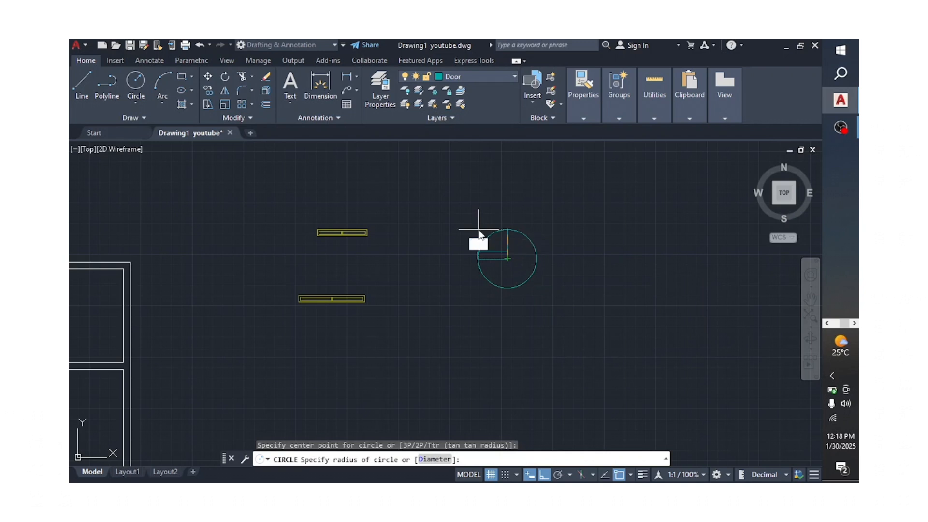
key("Return")
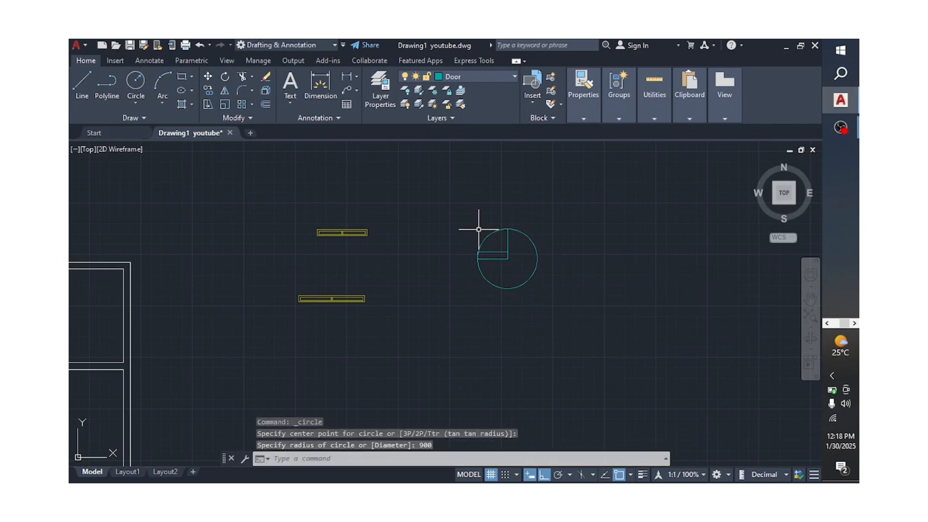
Step: Trim the circle to leave only the upper left quarter arc as the door swing
left_click(241, 76)
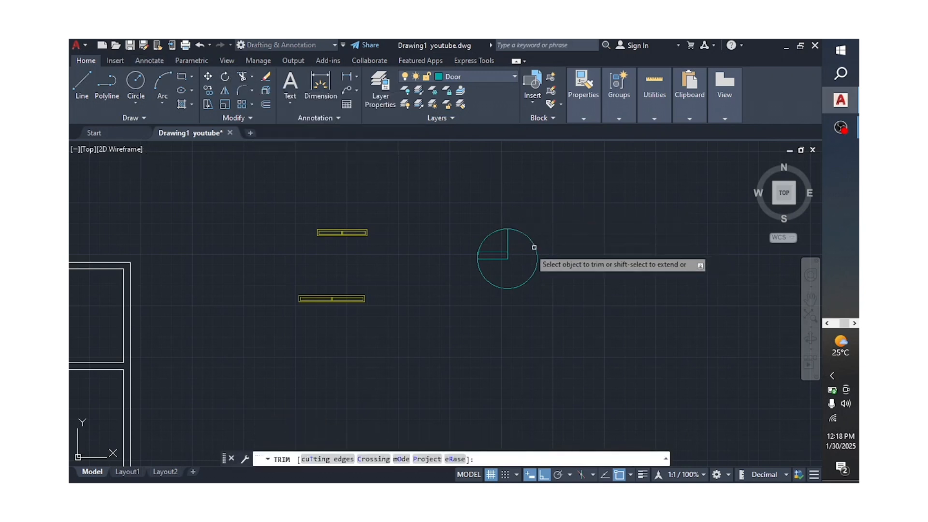
scroll(526, 249, "up", 4)
left_click(536, 219)
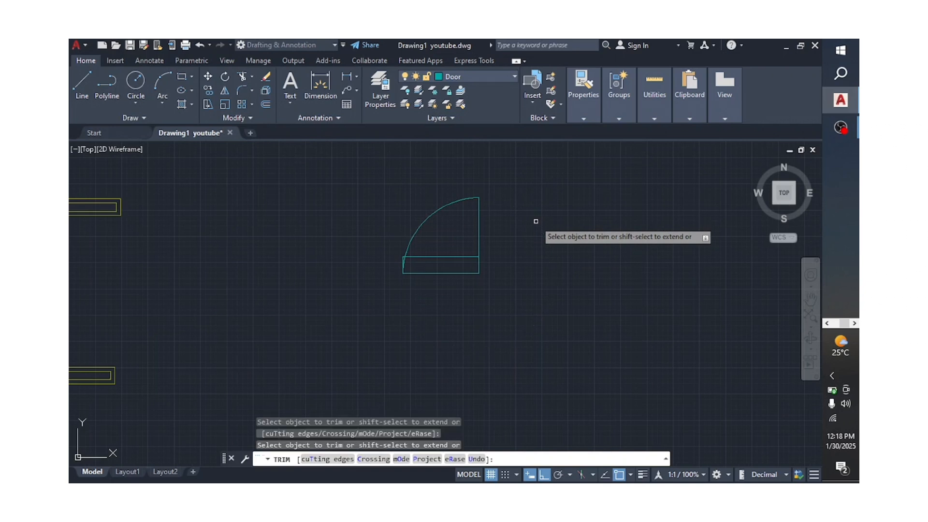
scroll(401, 276, "up", 2)
scroll(402, 276, "up", 2)
scroll(387, 264, "down", 2)
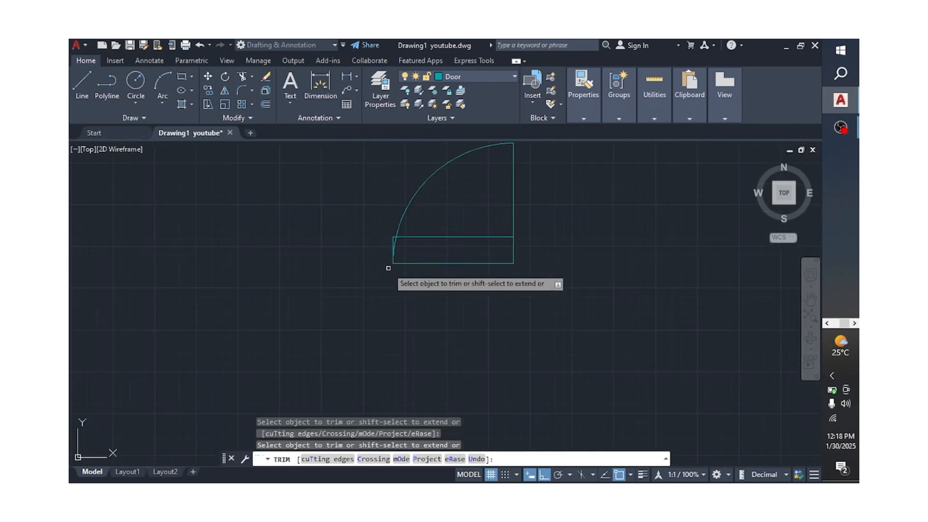
Step: Trim the left end line and the upper line's overhang of the door rectangle outside the swing arc
scroll(389, 265, "up", 4)
left_click(352, 249)
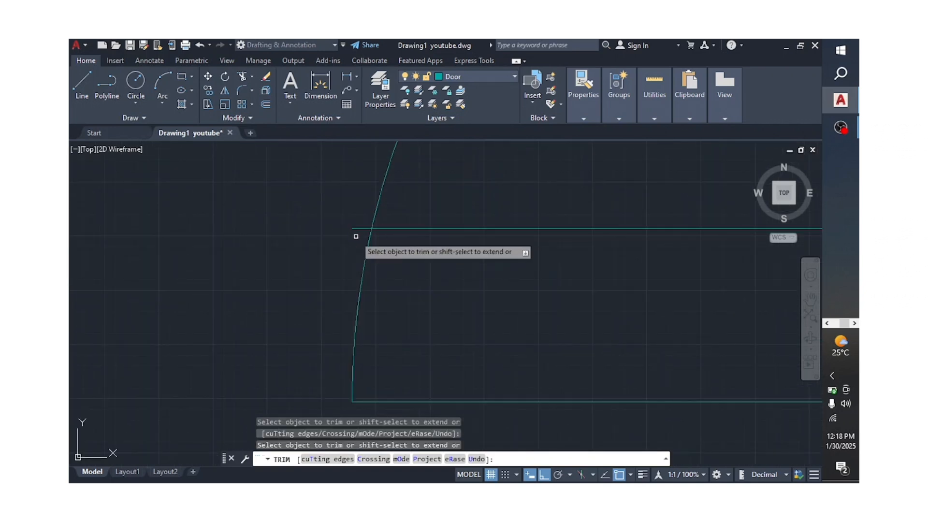
left_click(358, 229)
scroll(358, 230, "down", 6)
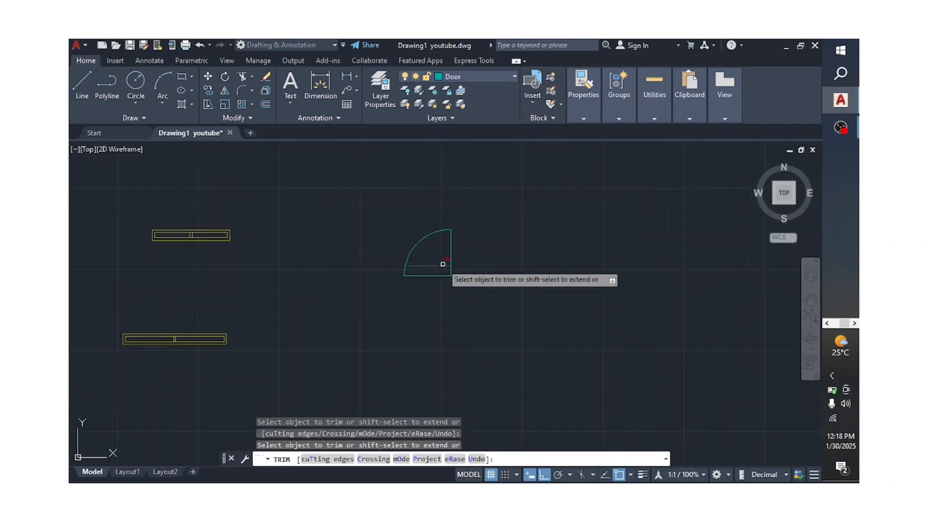
scroll(535, 265, "down", 2)
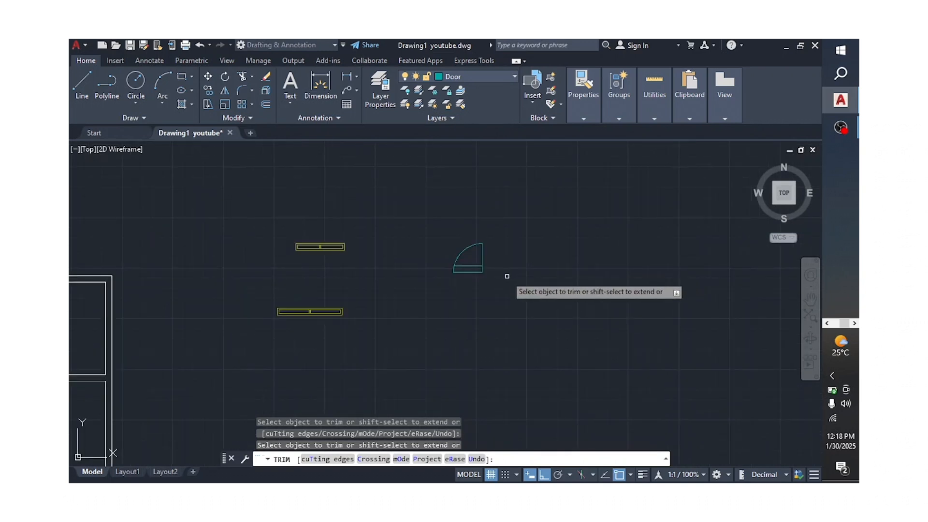
key("Escape")
Step: Examine the floor plan's rooms and walls together with the window and door symbols beside it
scroll(548, 276, "down", 4)
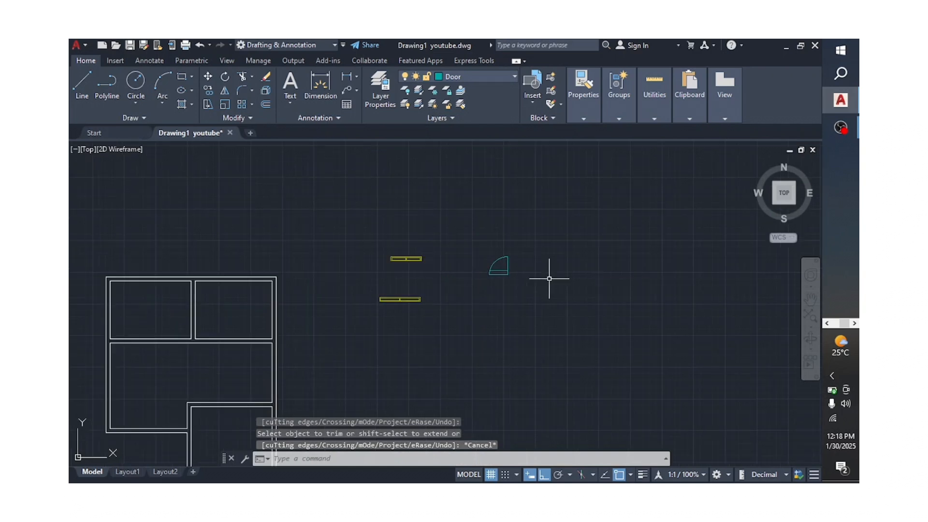
scroll(536, 323, "up", 2)
scroll(596, 257, "down", 2)
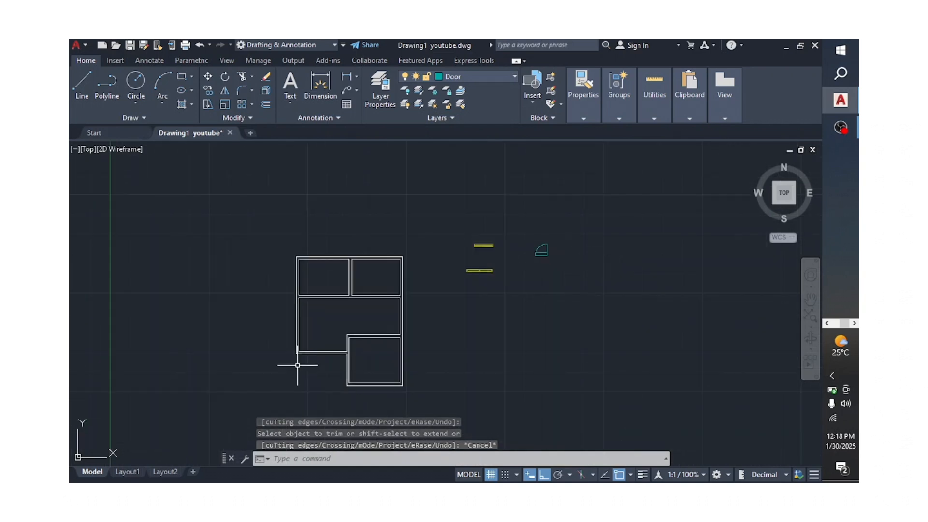
scroll(558, 279, "up", 2)
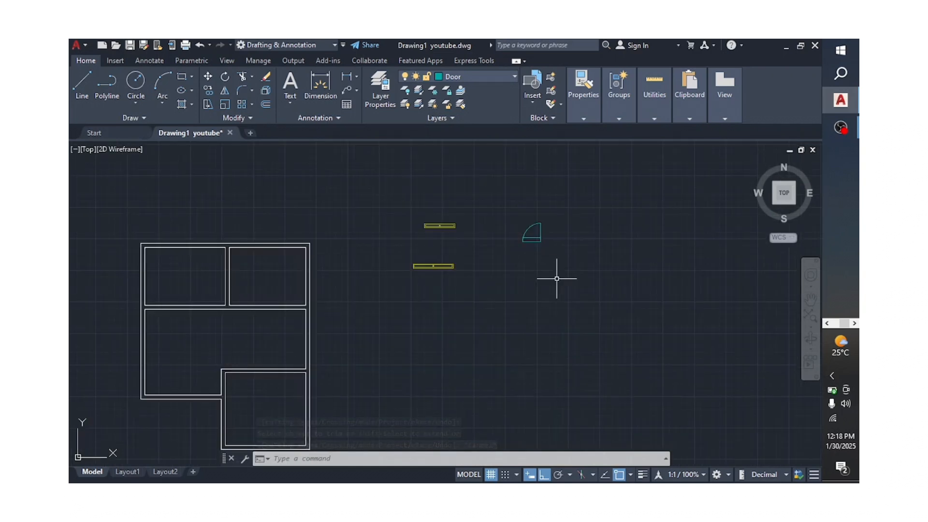
scroll(532, 242, "down", 2)
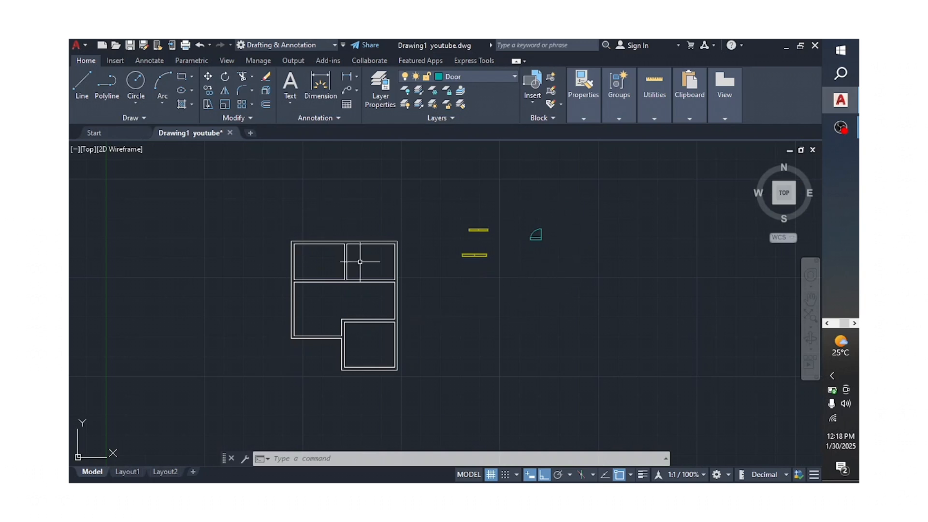
scroll(482, 270, "up", 2)
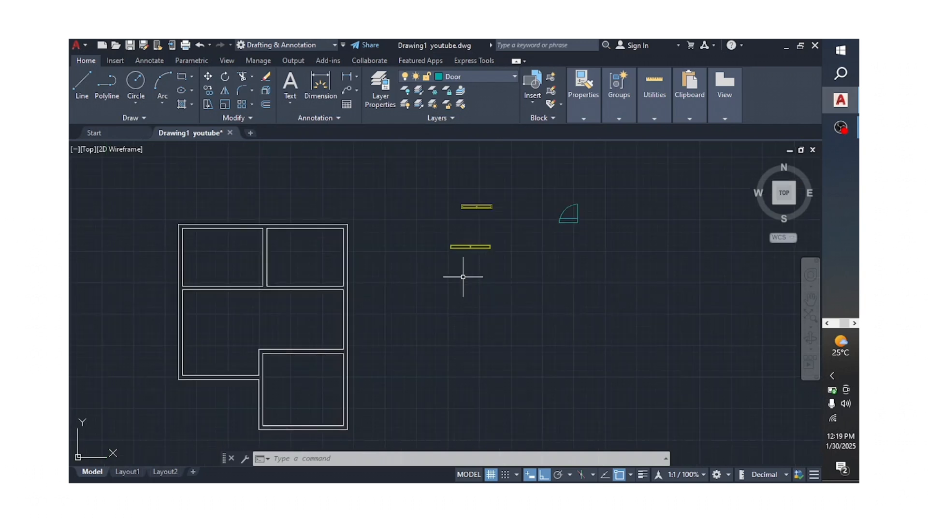
scroll(467, 214, "up", 2)
scroll(505, 205, "down", 2)
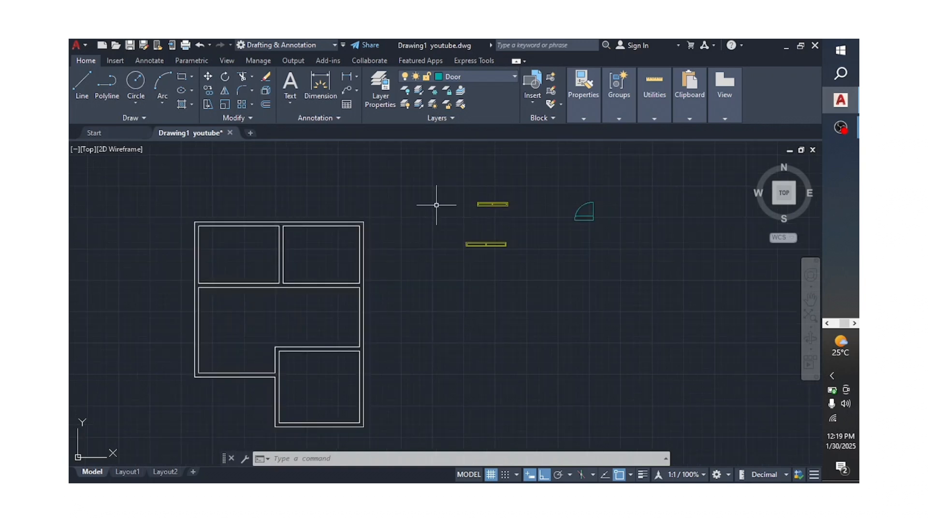
scroll(436, 204, "down", 2)
scroll(316, 315, "up", 2)
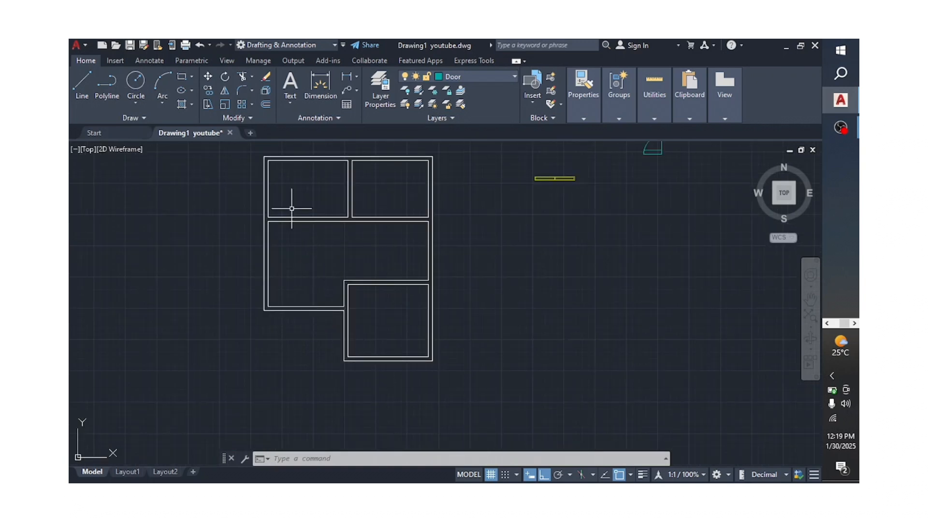
scroll(316, 363, "down", 2)
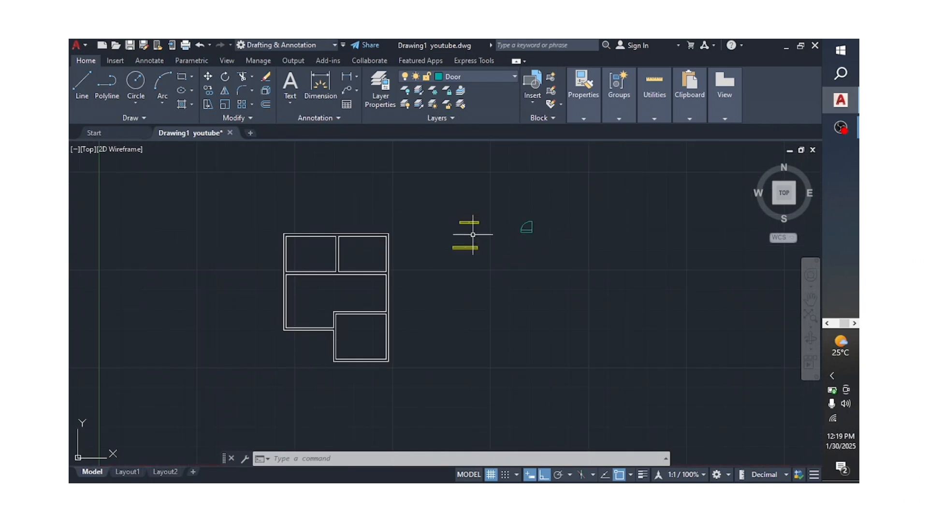
Step: Draw a vertical line crossing both lines of the large middle room's bottom wall, near its left corner
left_click(81, 92)
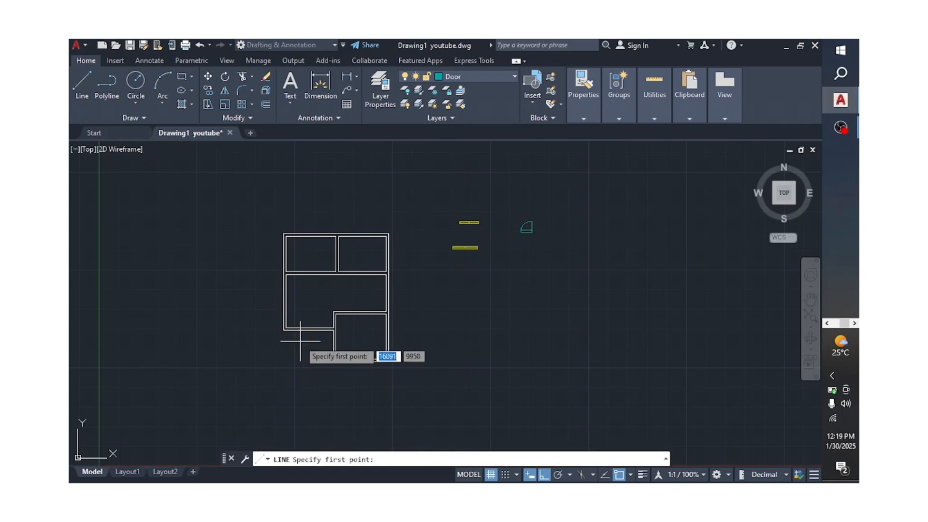
scroll(302, 338, "up", 2)
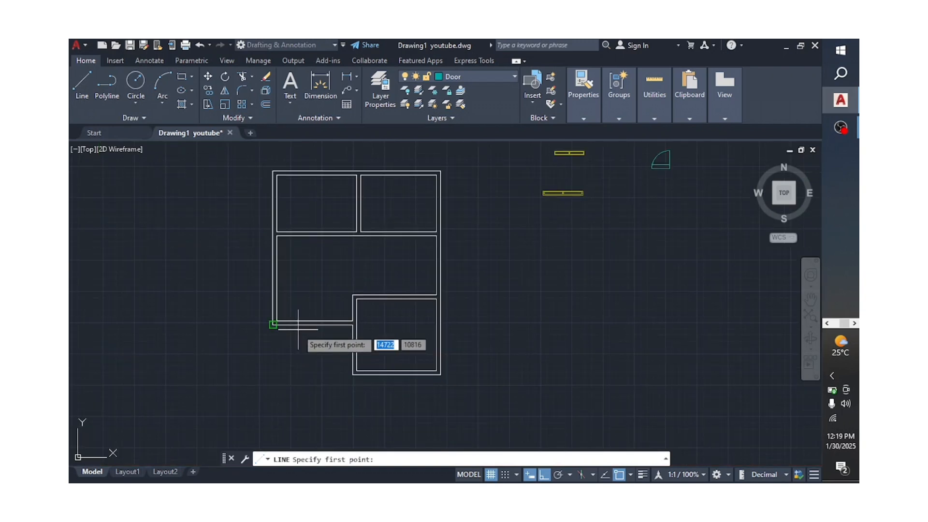
left_click(298, 303)
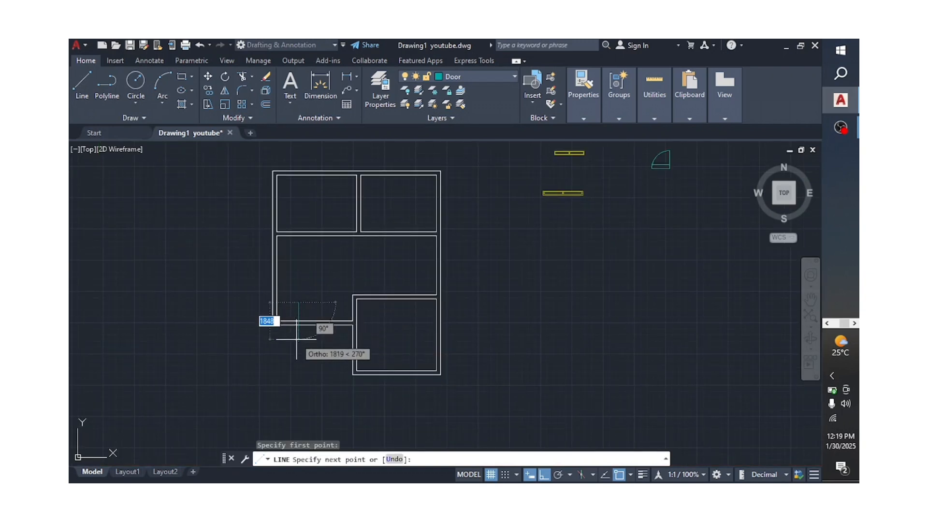
left_click(298, 343)
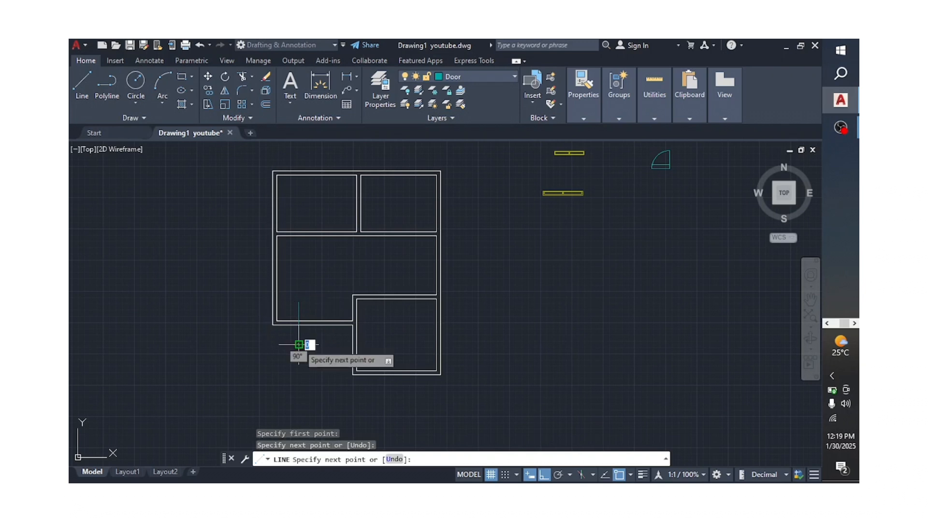
key("Return")
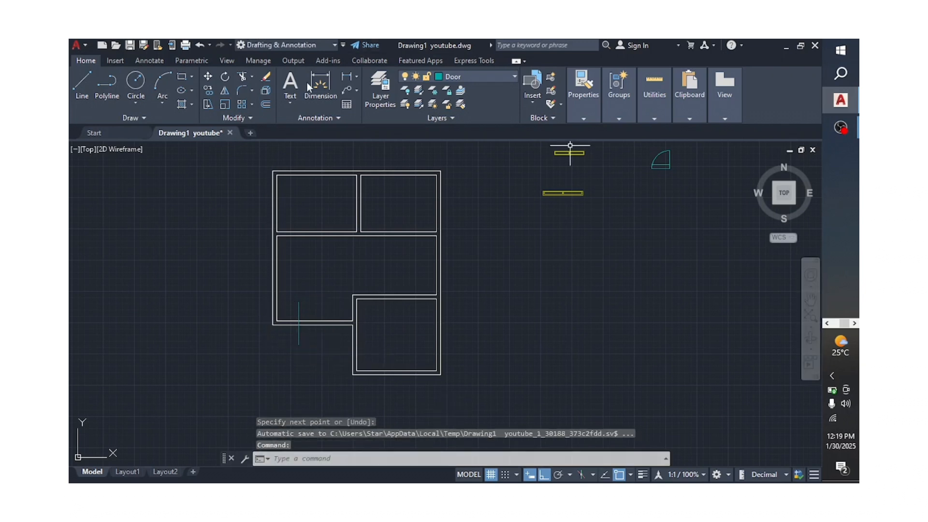
Step: Offset the vertical line across the middle room's bottom wall 900 to the right
left_click(265, 104)
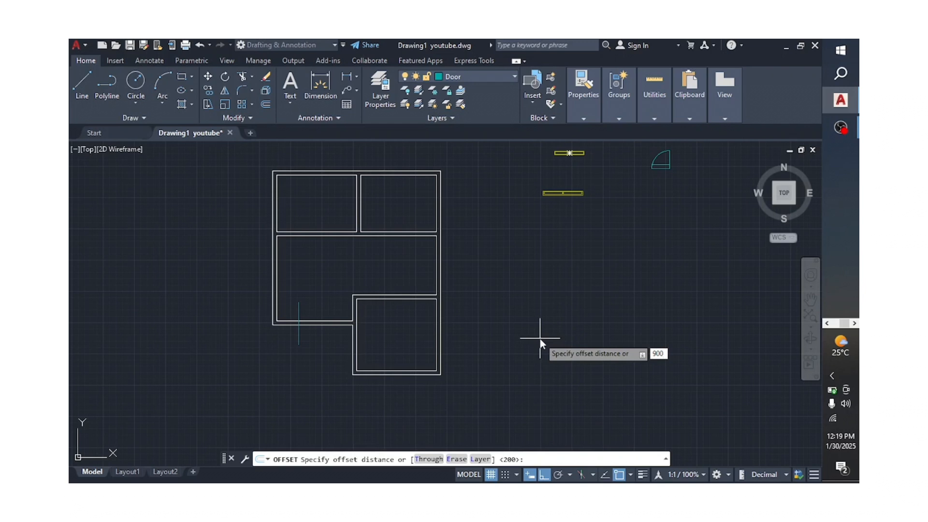
key("Return")
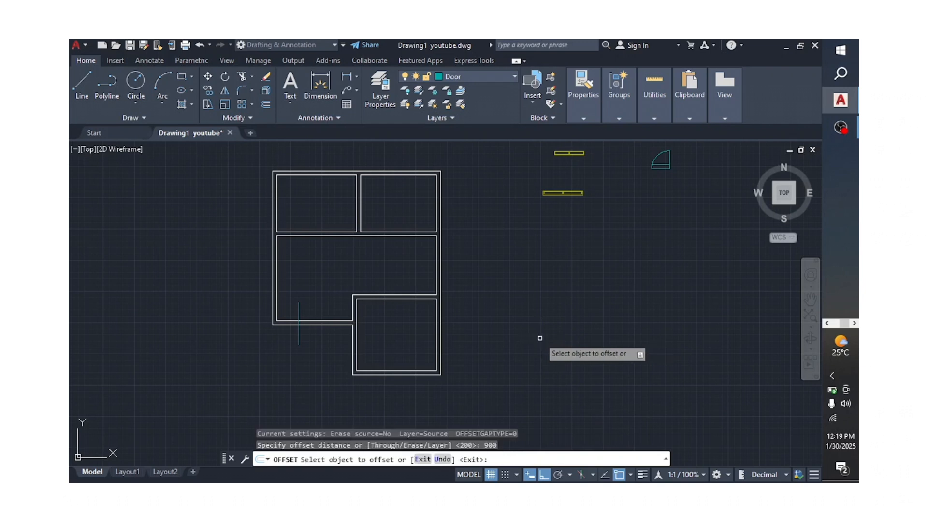
left_click(299, 309)
left_click(324, 309)
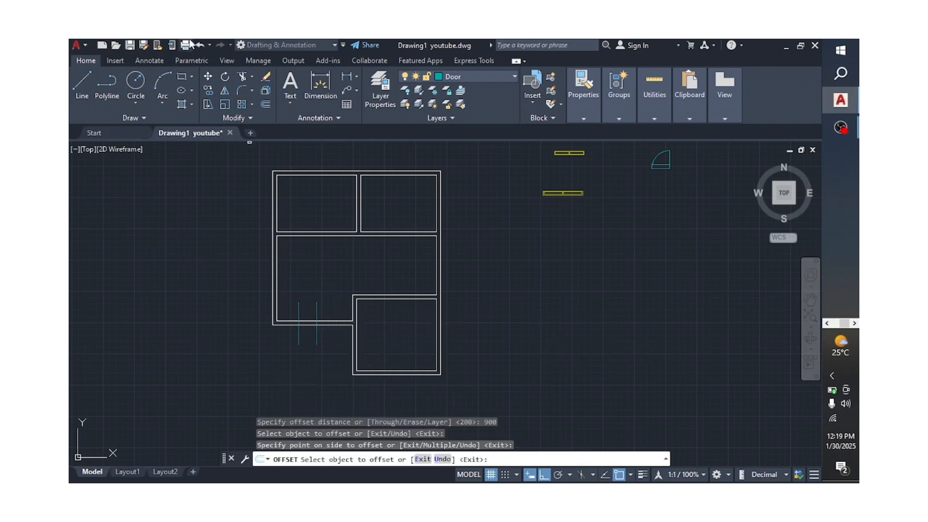
Step: Trim the wall lines between the two verticals and the verticals' ends beyond the wall to leave a 900 wide door opening
left_click(243, 76)
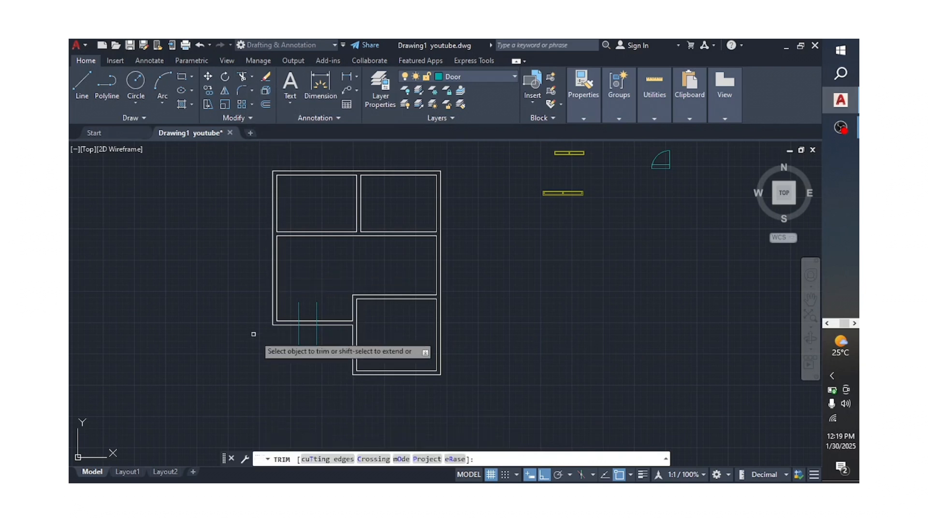
scroll(277, 334, "up", 4)
left_click(404, 330)
left_click(323, 330)
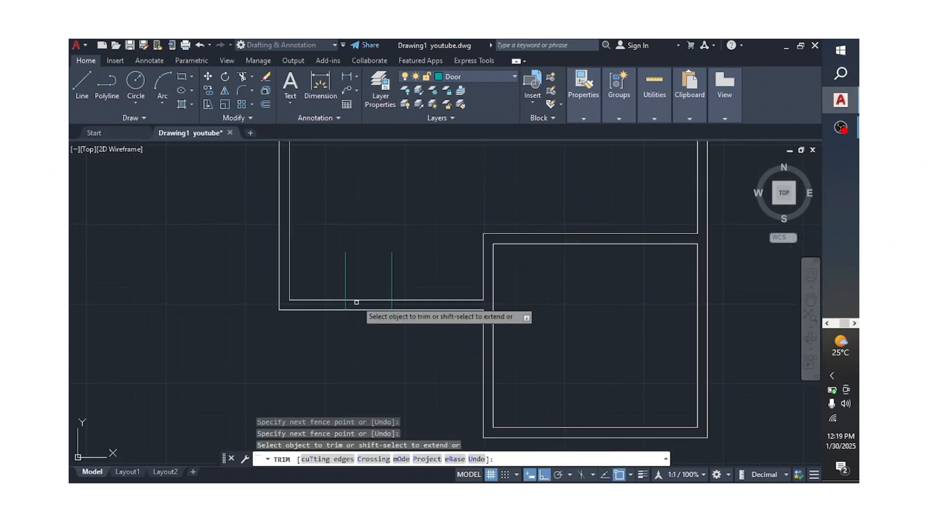
left_click(363, 281)
left_click(363, 325)
left_click(403, 279)
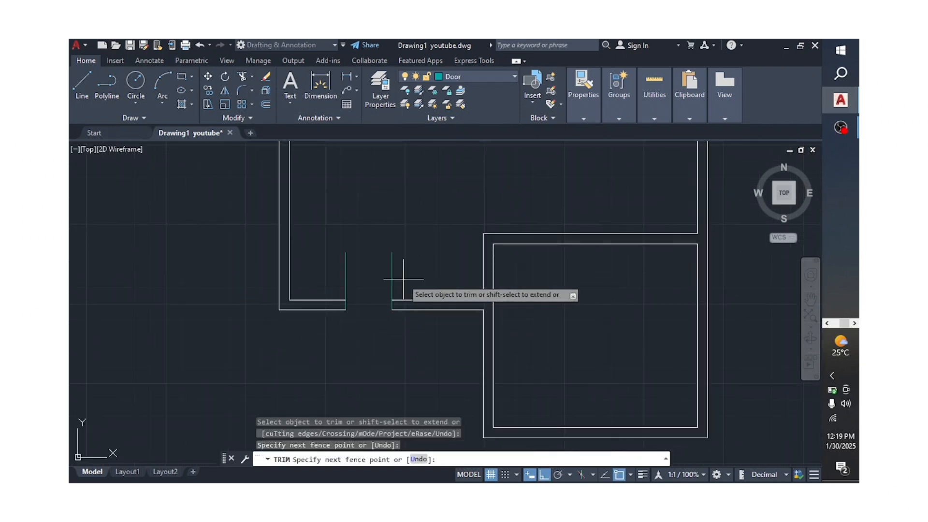
left_click(342, 266)
key("Return")
scroll(338, 348, "down", 2)
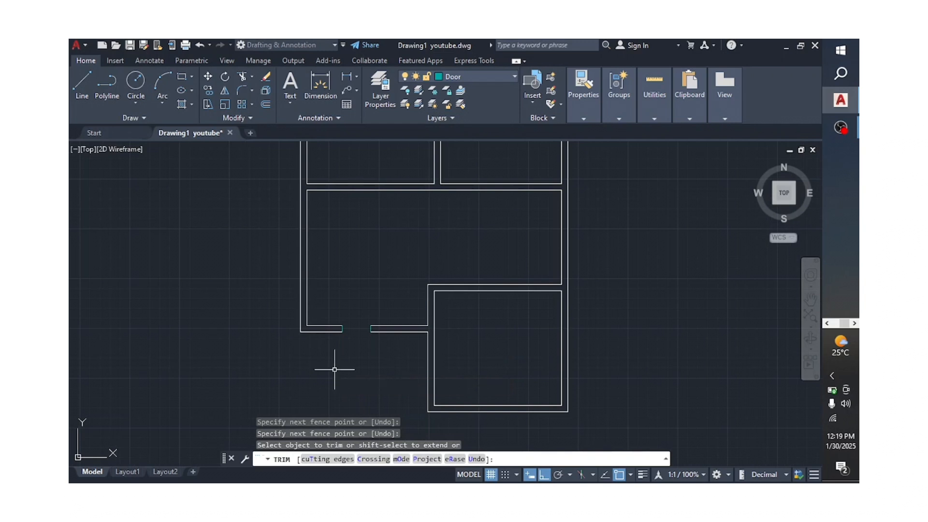
key("Escape")
Step: Draw a vertical line crossing the top wall of the lower right room, near its left corner
scroll(348, 277, "down", 2)
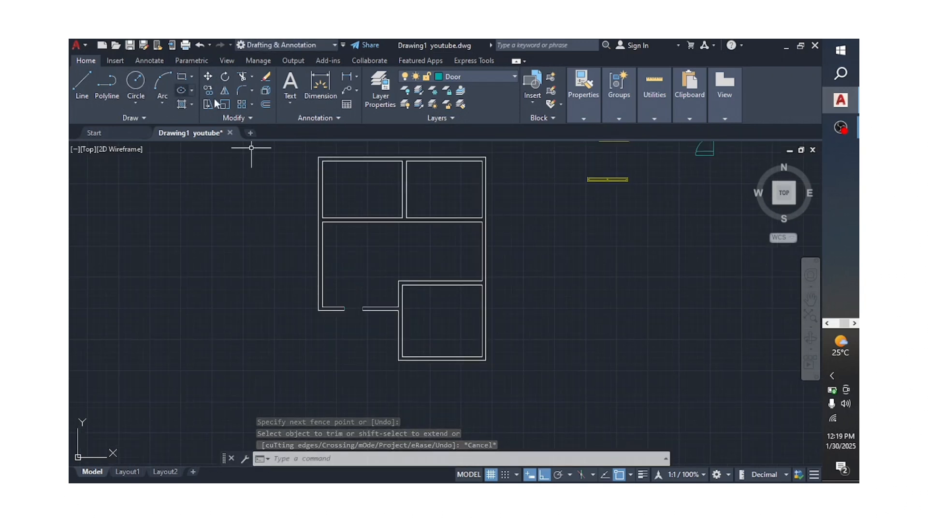
left_click(79, 85)
scroll(431, 291, "up", 2)
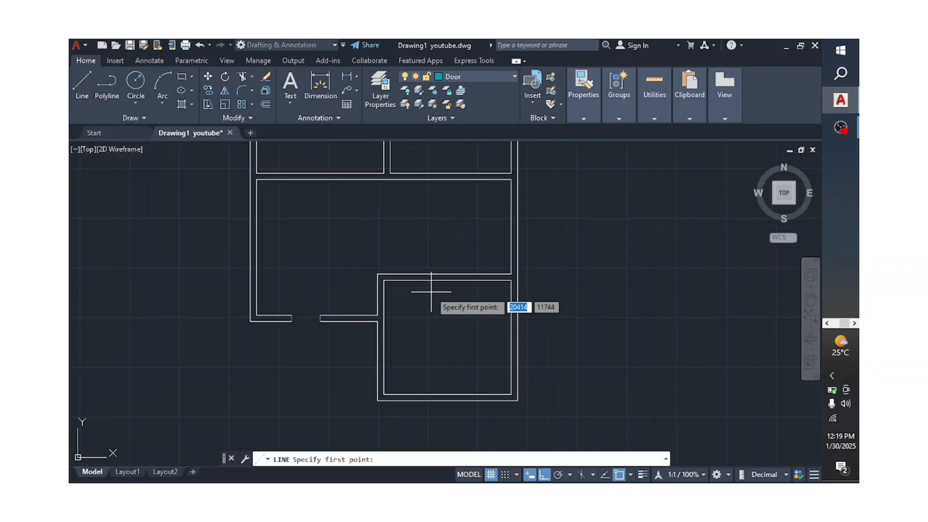
left_click(415, 249)
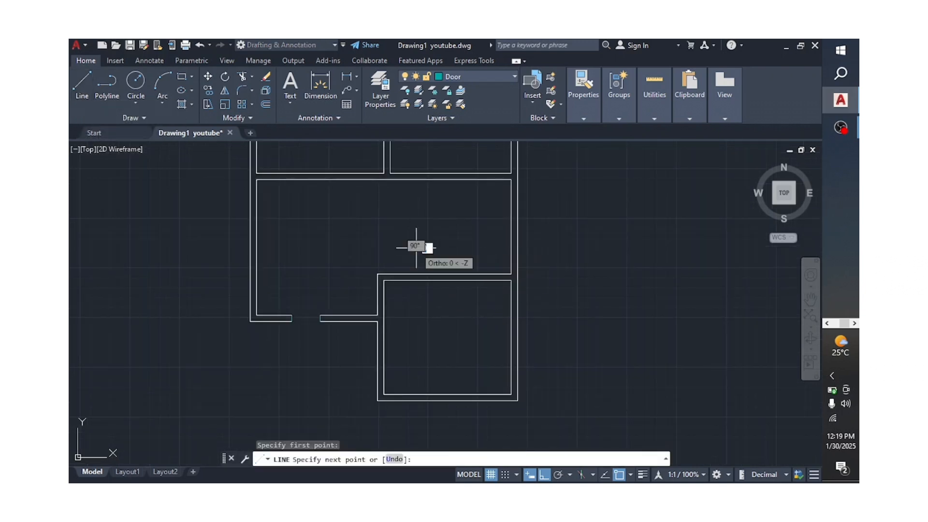
left_click(416, 306)
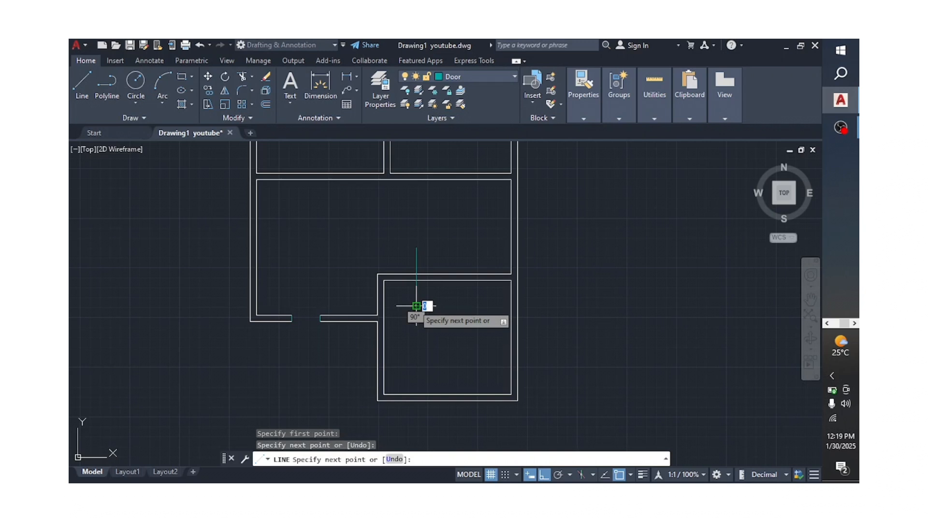
key("Return")
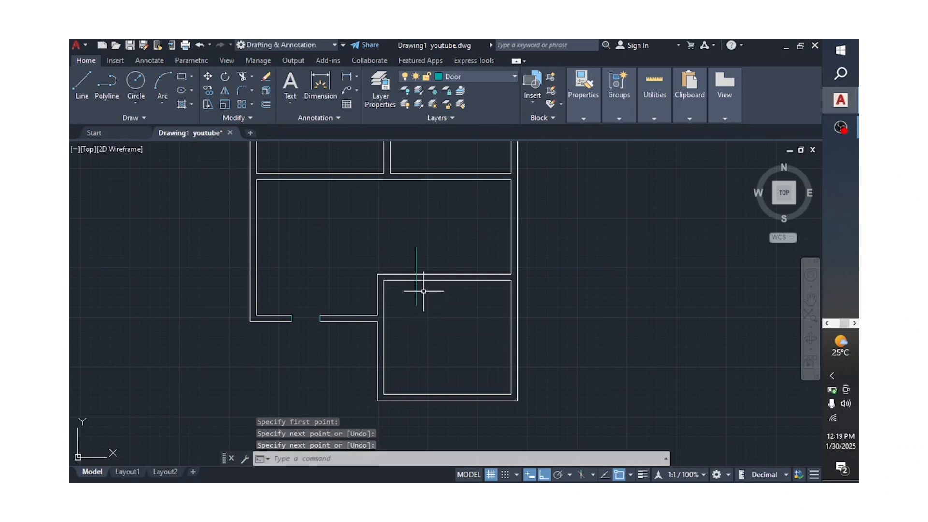
Step: Offset the vertical line across the lower right room's top wall 2000 to the right
left_click(265, 104)
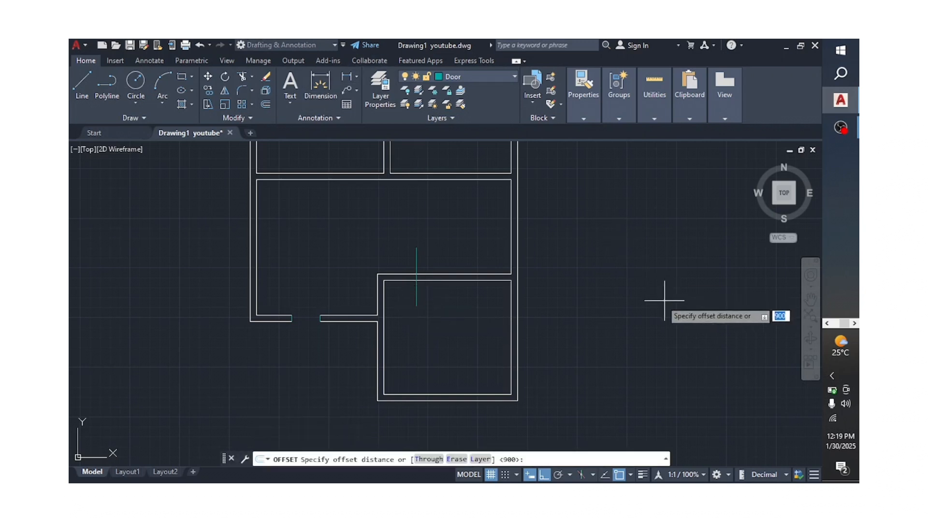
type("2000")
key("Return")
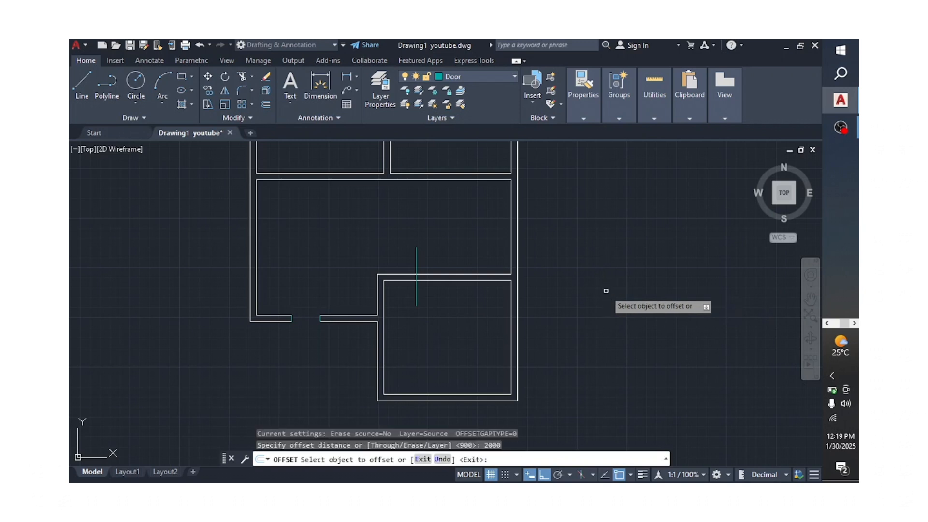
left_click(416, 248)
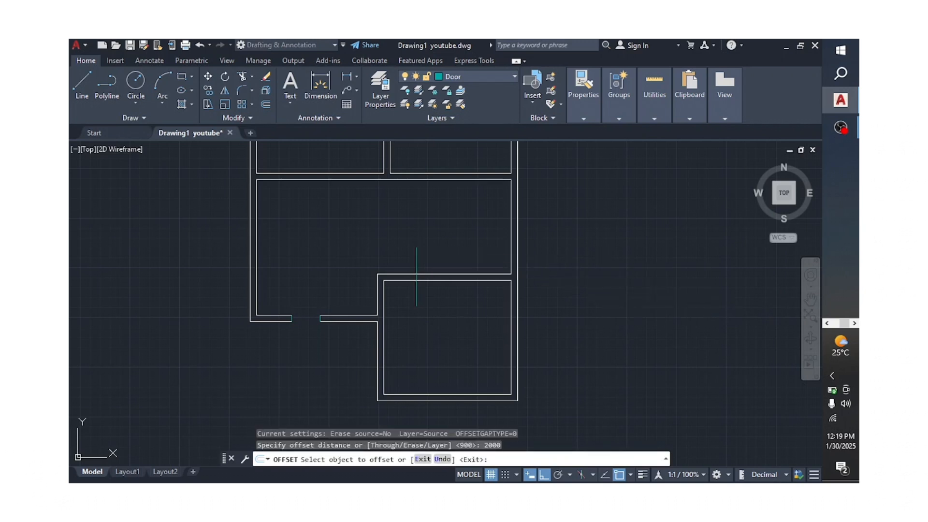
left_click(503, 244)
key("Escape")
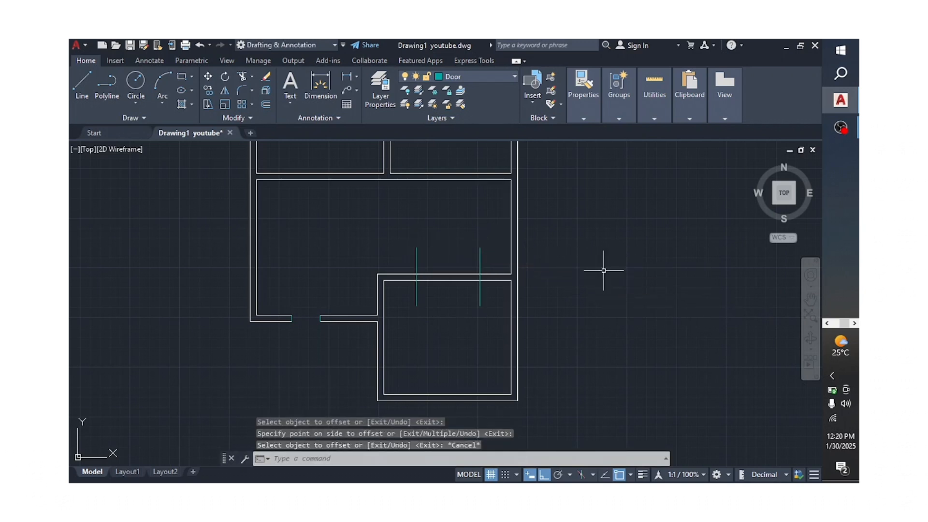
Step: Trim the lower right room's top wall between the verticals and their projecting ends to form a 2000 wide opening
type("tr")
key("Return")
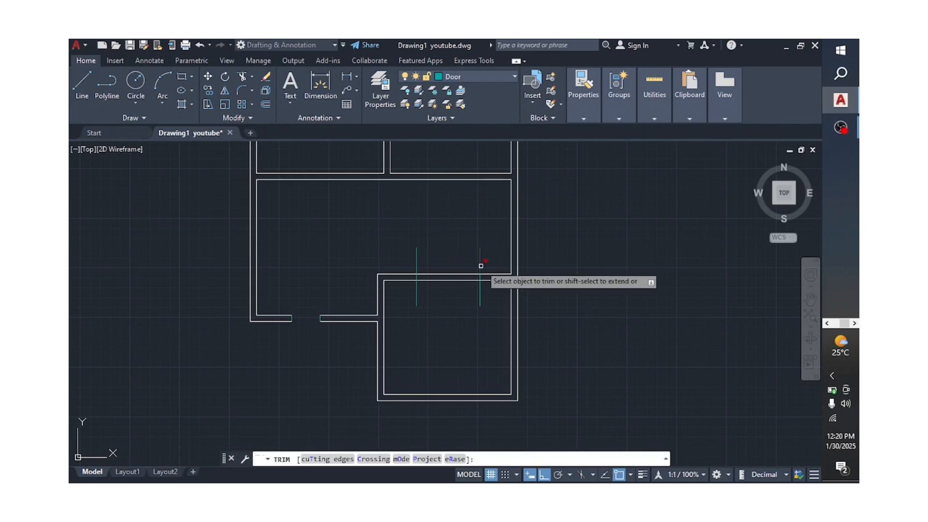
left_click_drag(487, 263, 401, 263)
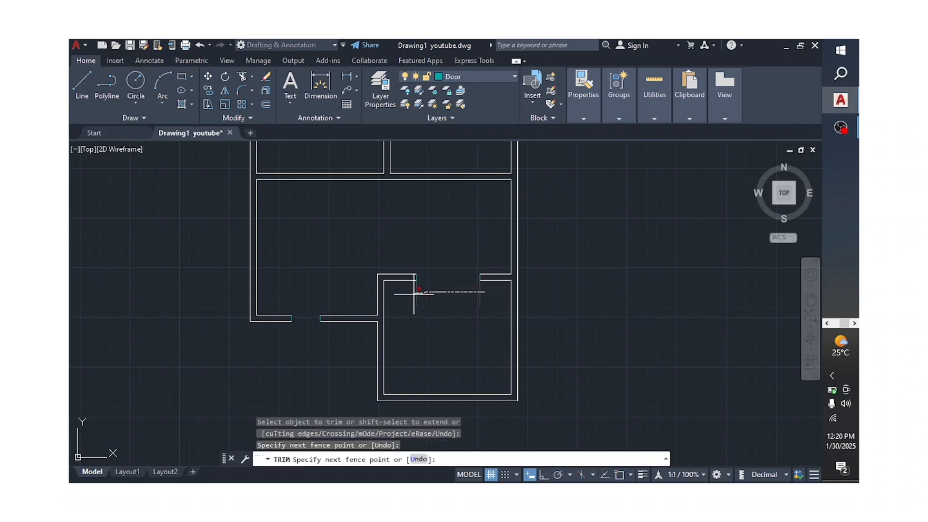
left_click_drag(415, 294, 414, 294)
key("Escape")
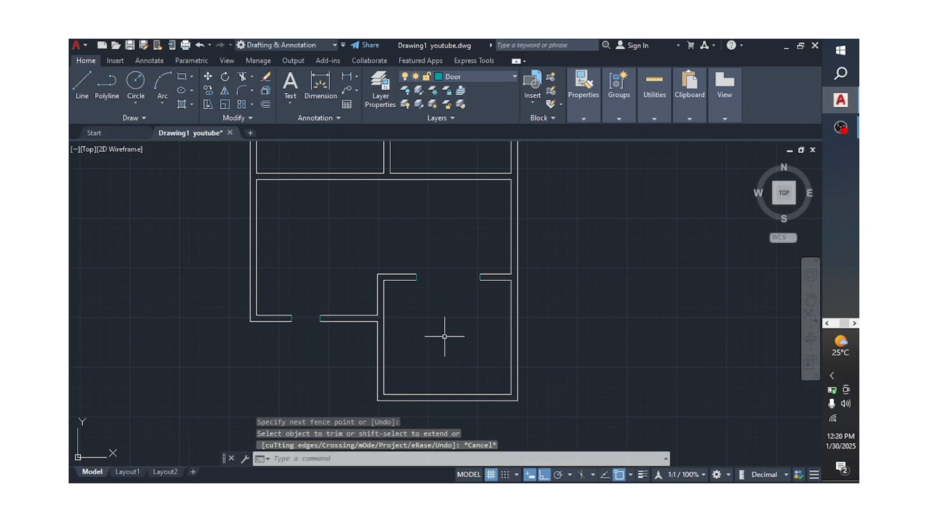
Step: Draw a vertical line crossing the wall below the upper left room, near that room's left corner
scroll(394, 285, "down", 2)
scroll(385, 256, "up", 1)
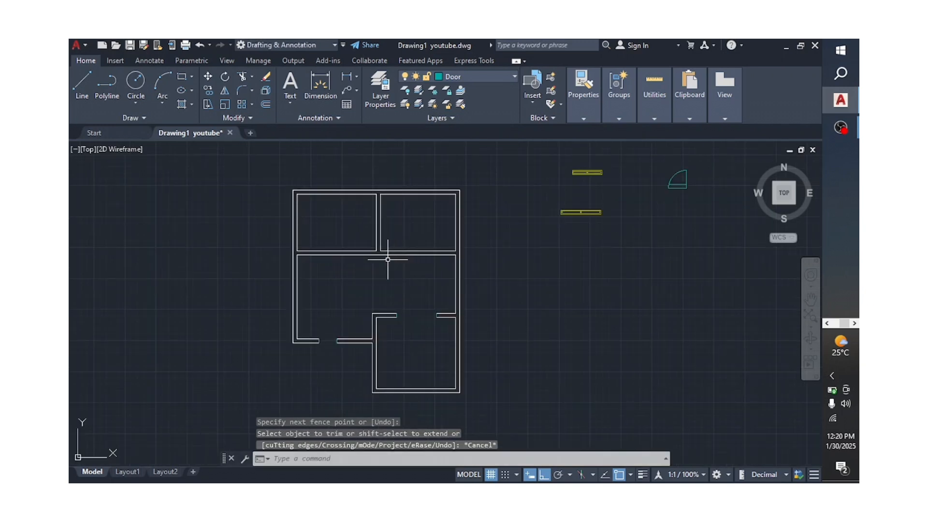
left_click(82, 85)
scroll(317, 242, "up", 2)
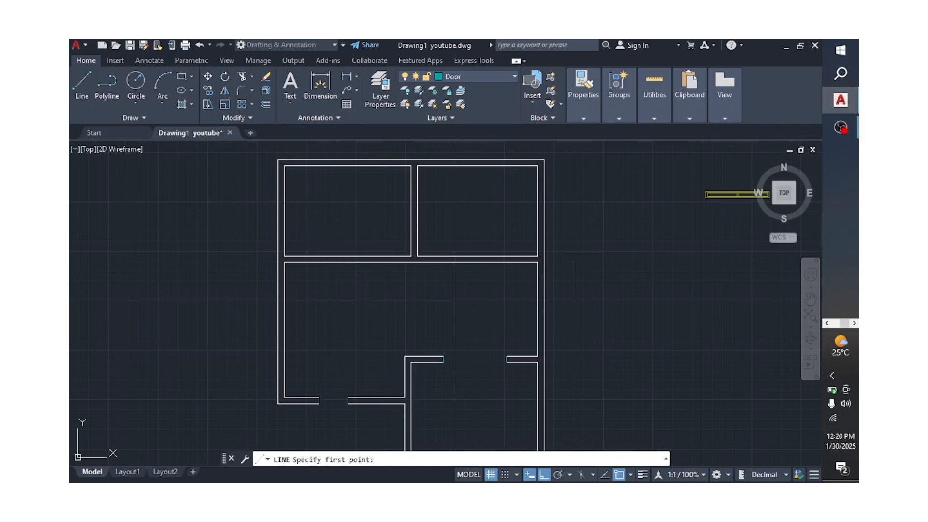
left_click(320, 287)
key("Return")
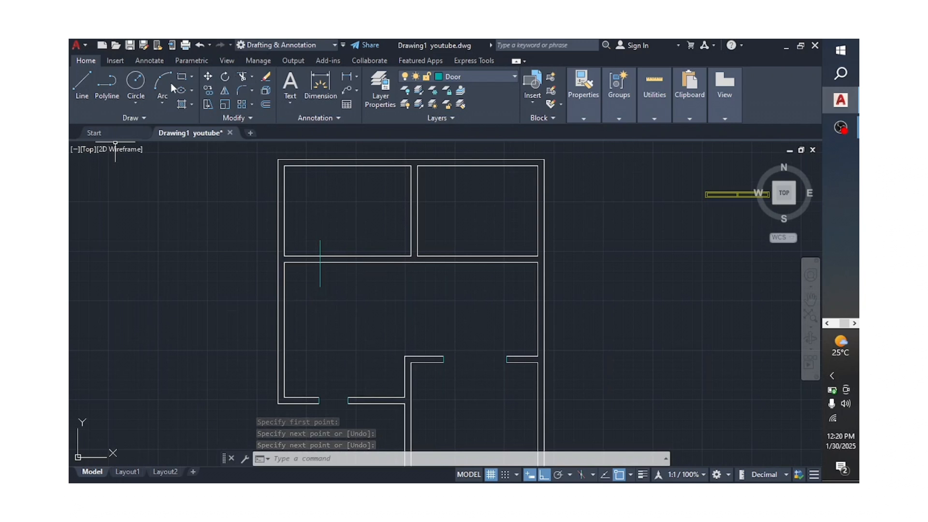
Step: Offset the vertical line across the upper left room's bottom wall 900 to the right
left_click(266, 104)
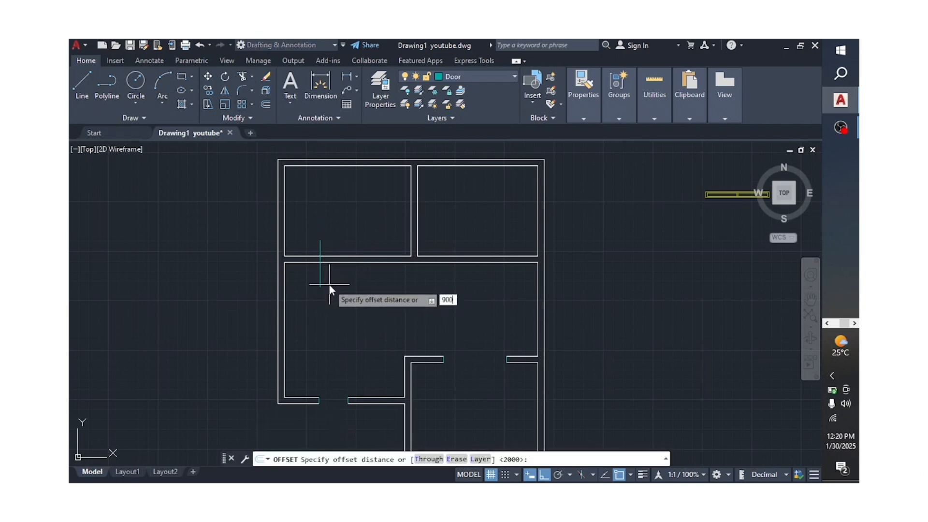
key("Return")
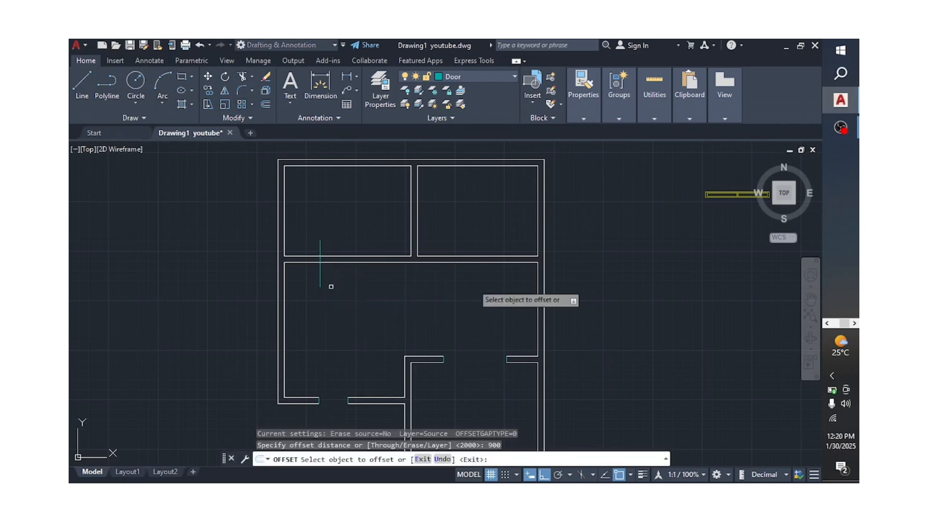
left_click(319, 252)
left_click(373, 242)
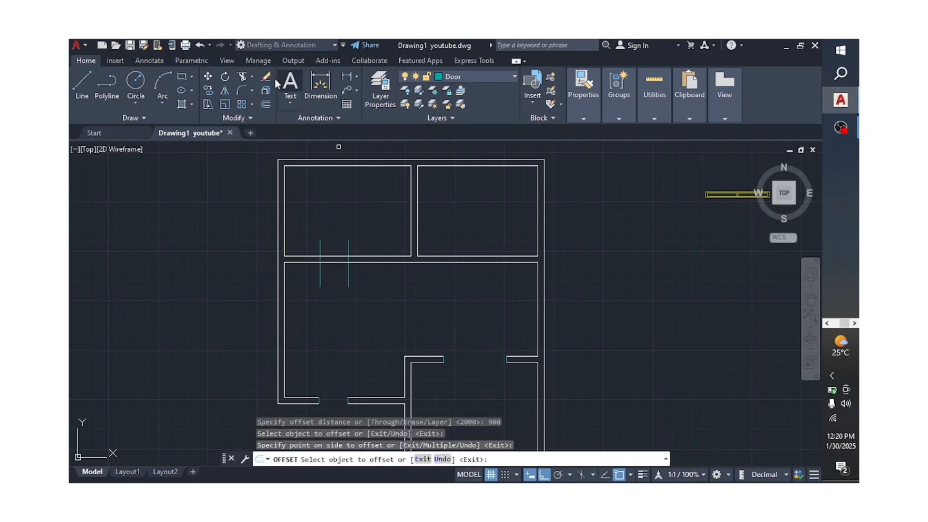
Step: Trim the upper left room's bottom wall between the verticals and their projecting ends to form a 900 wide door opening
left_click(242, 77)
left_click(358, 247)
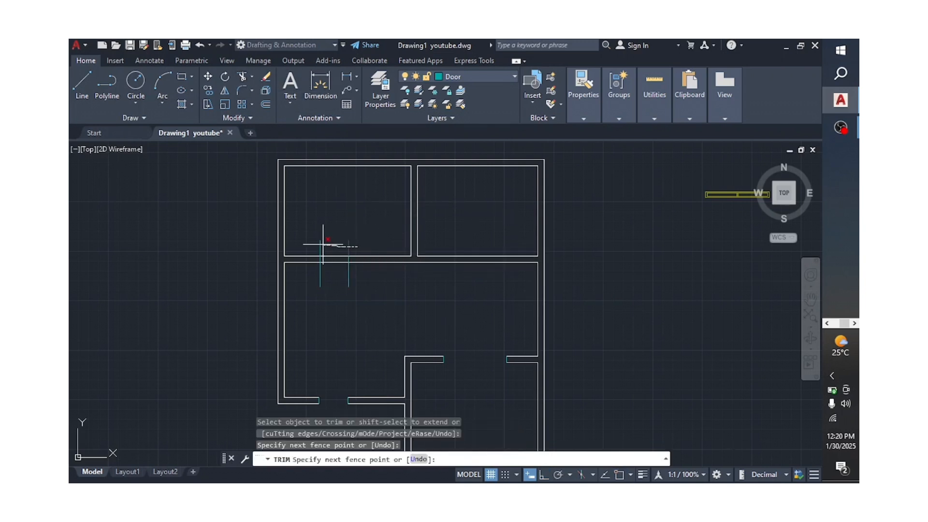
scroll(315, 265, "up", 4)
mouse_move(309, 244)
left_mouse_down()
mouse_move(357, 241)
mouse_move(367, 302)
left_mouse_up()
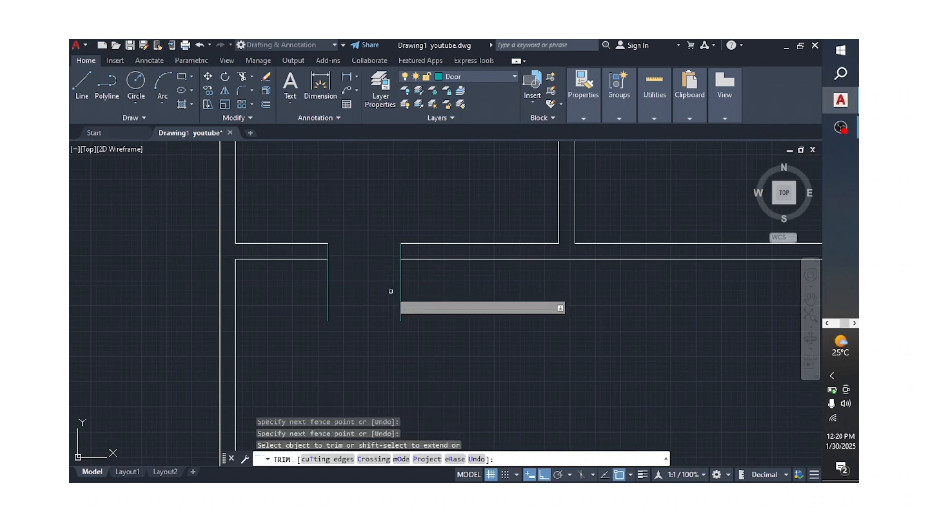
left_click_drag(425, 286, 321, 291)
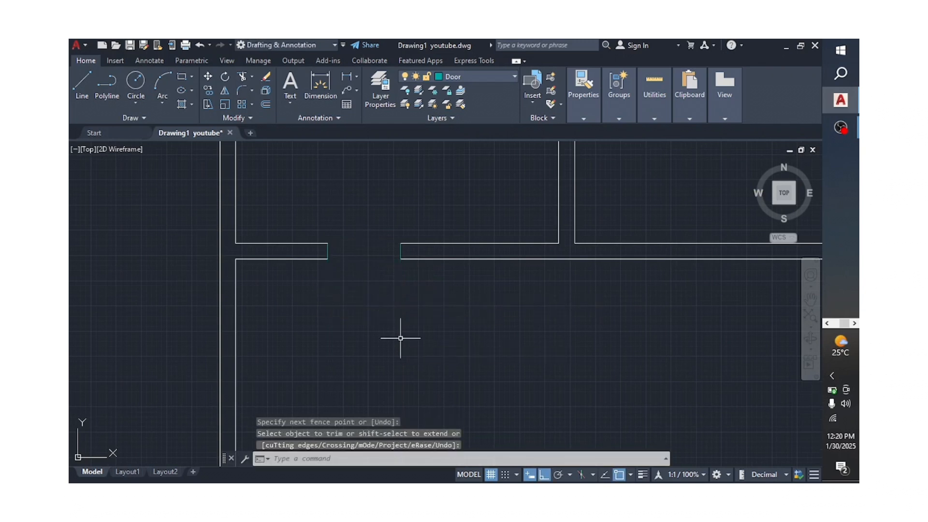
Step: Draw a horizontal line crossing the partition wall between the two upper rooms, in the wall's upper part
scroll(398, 298, "down", 2)
scroll(549, 348, "down", 2)
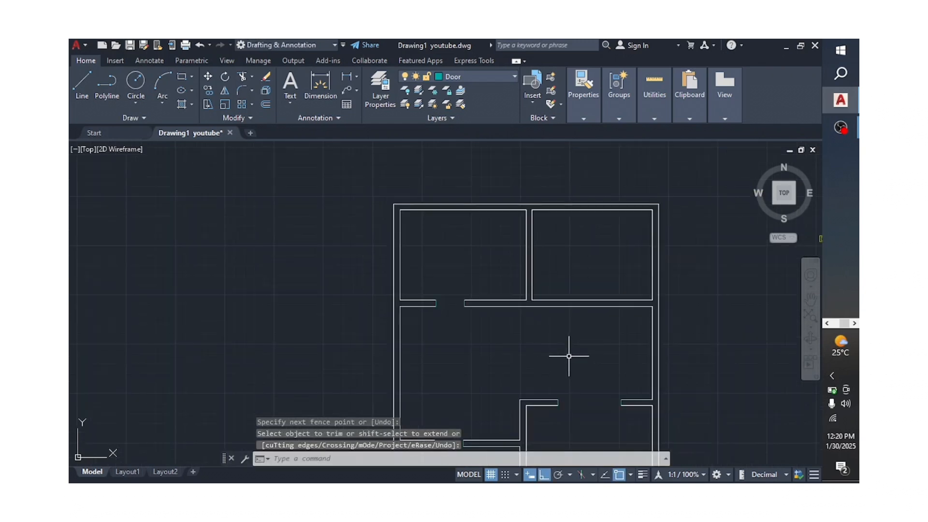
scroll(583, 269, "up", 2)
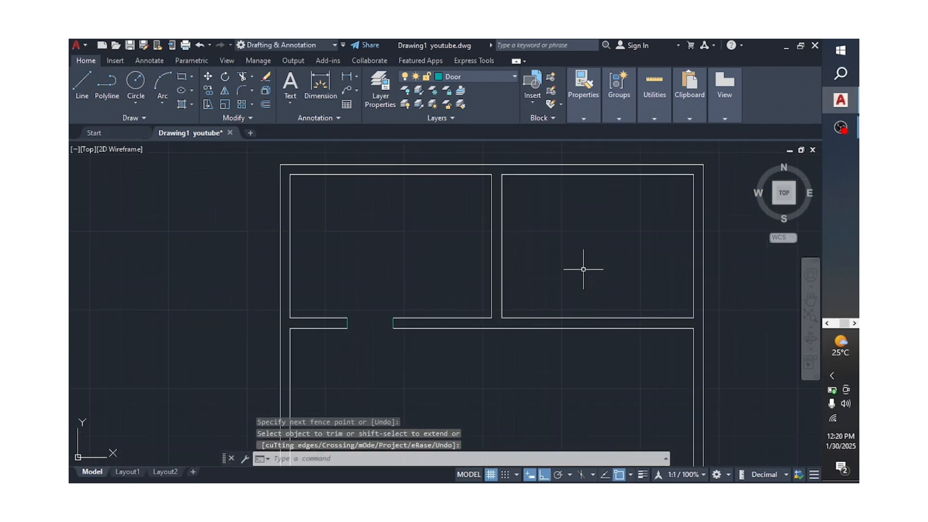
left_click(83, 82)
left_click(457, 216)
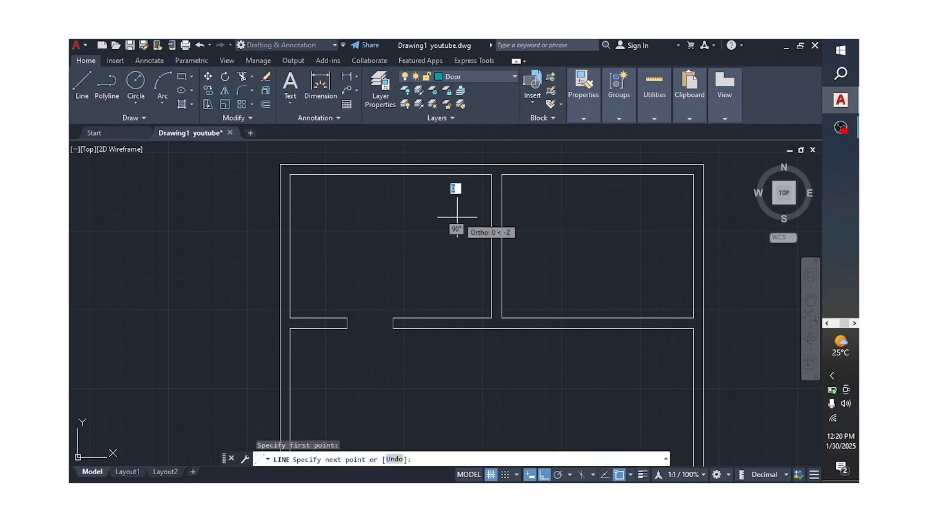
left_click(559, 221)
key("Return")
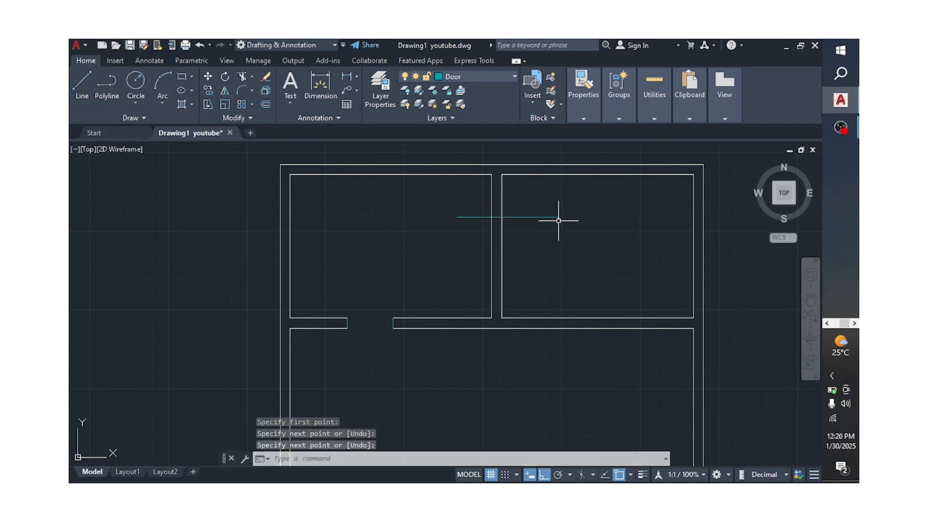
Step: Offset the horizontal line across the upper rooms' partition wall 900 downward
left_click(267, 103)
scroll(405, 219, "down", 2)
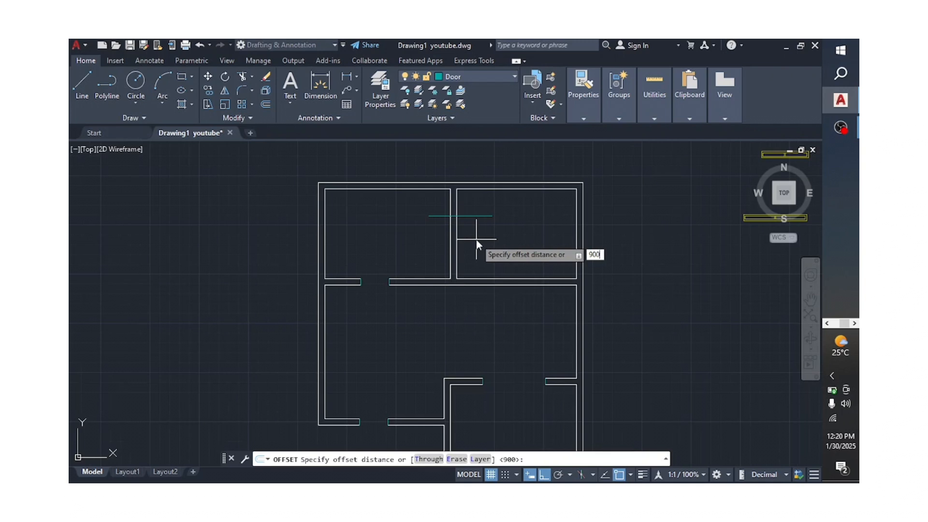
key("Return")
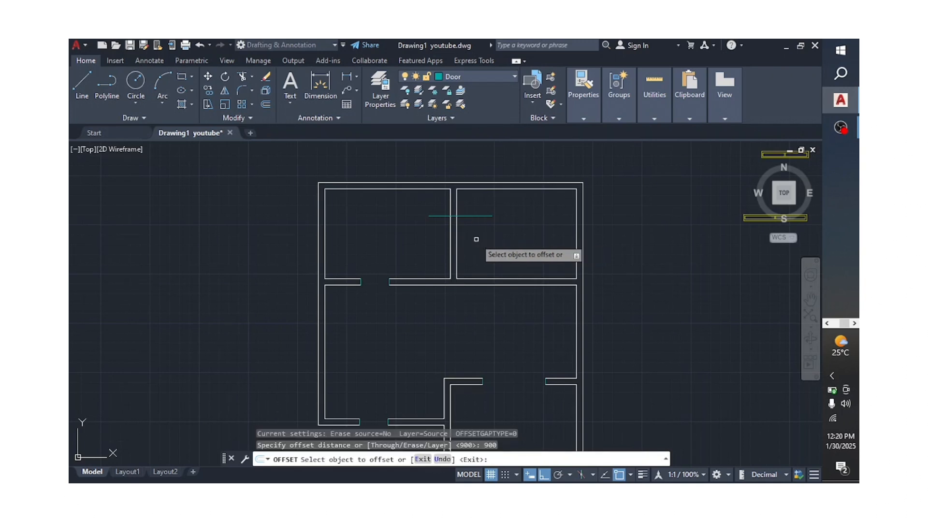
left_click(438, 216)
left_click(488, 254)
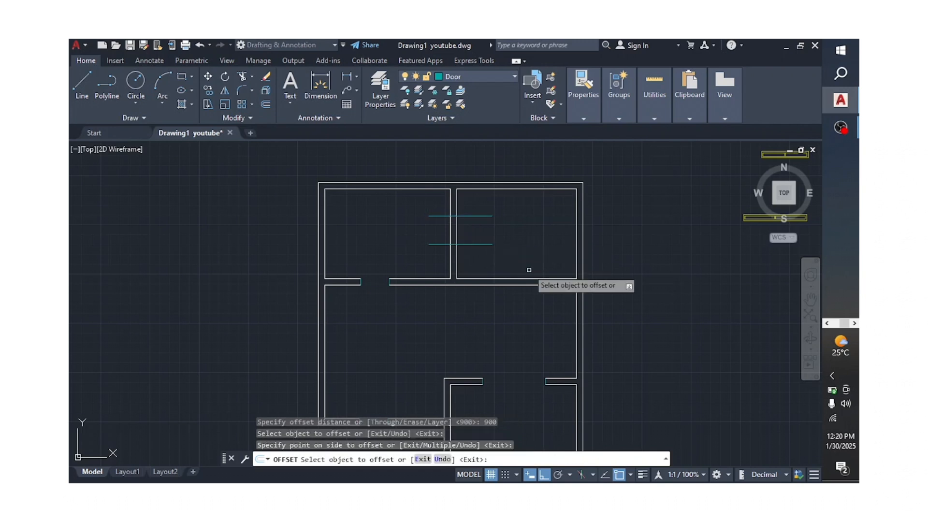
key("Return")
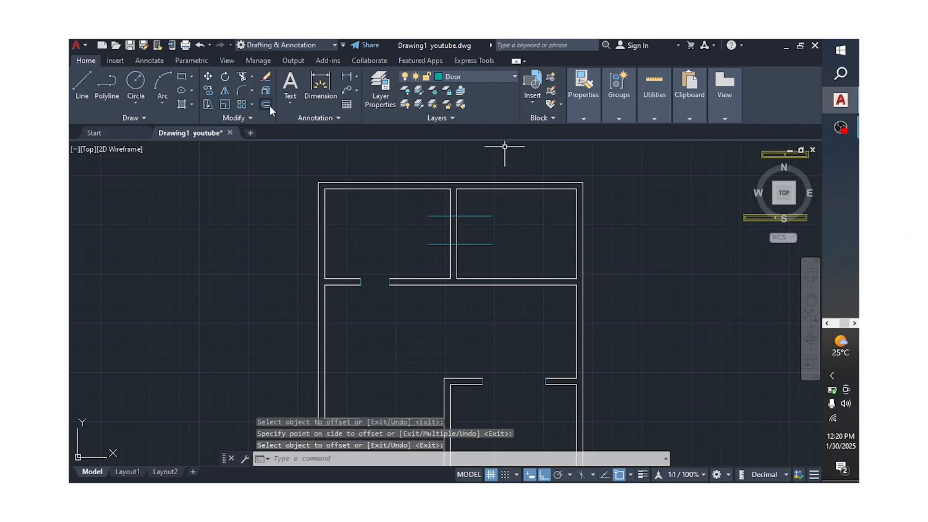
Step: Trim the partition wall between the two horizontals and their projecting ends to form a 900 wide door opening
left_click(241, 79)
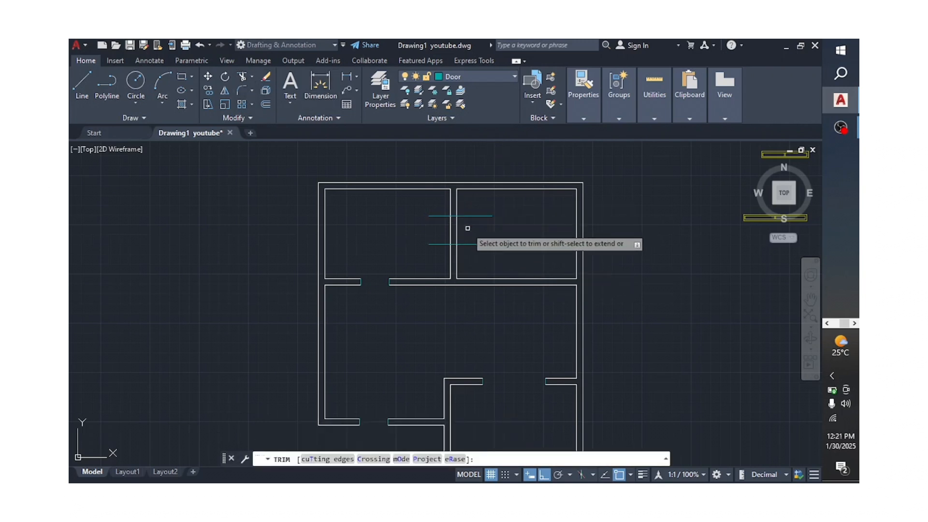
left_click(466, 228)
left_click(437, 228)
left_click(477, 211)
left_click(480, 245)
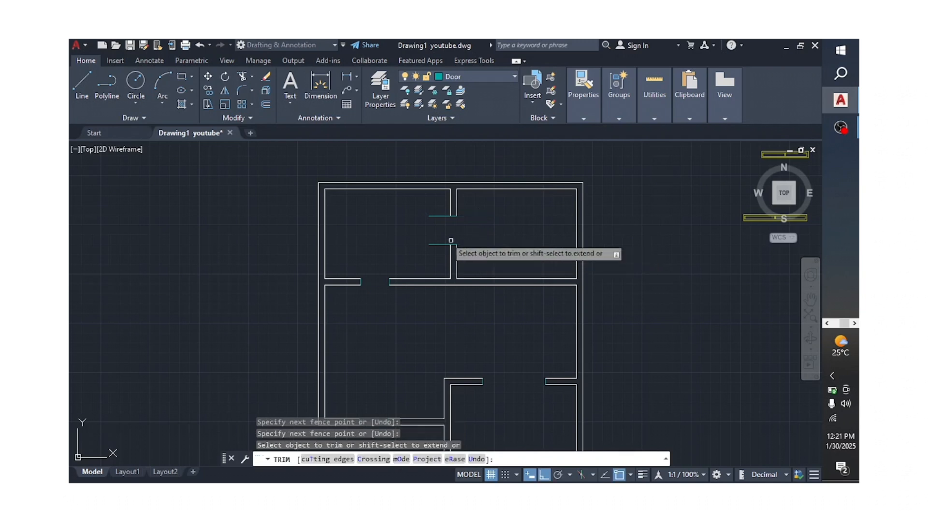
left_click(440, 211)
left_click(438, 249)
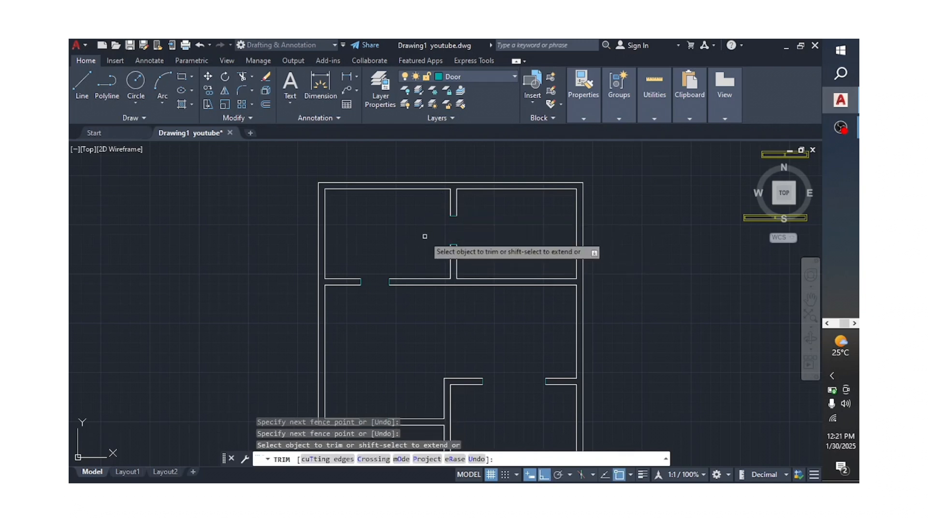
scroll(394, 223, "down", 2)
scroll(597, 334, "up", 2)
scroll(480, 307, "down", 4)
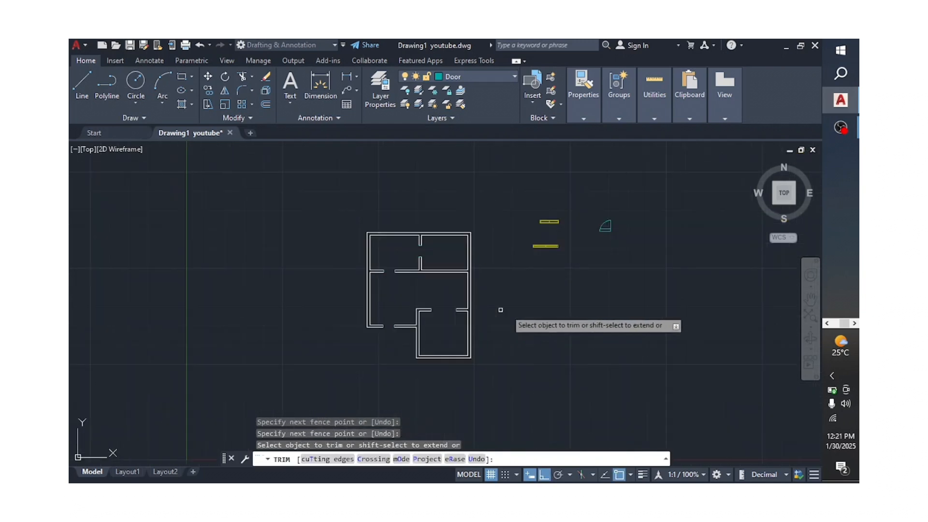
scroll(530, 311, "up", 2)
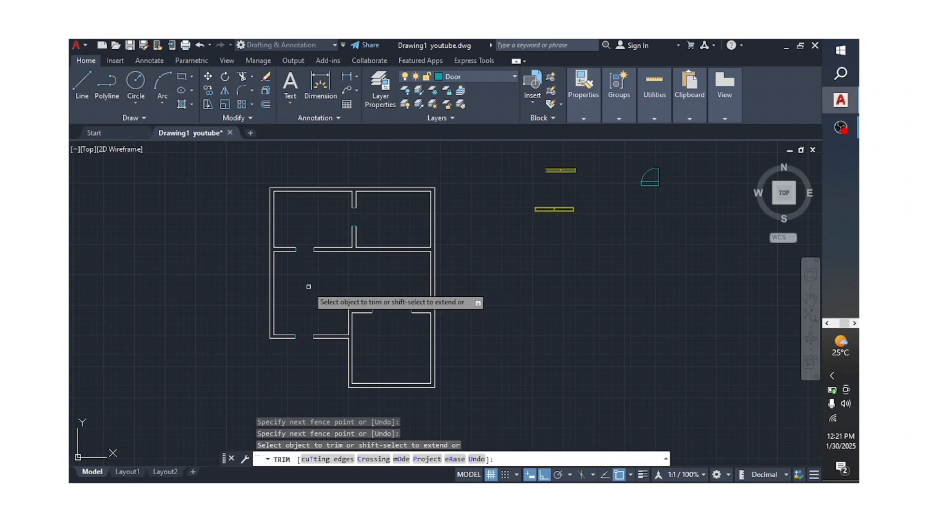
scroll(309, 288, "down", 1)
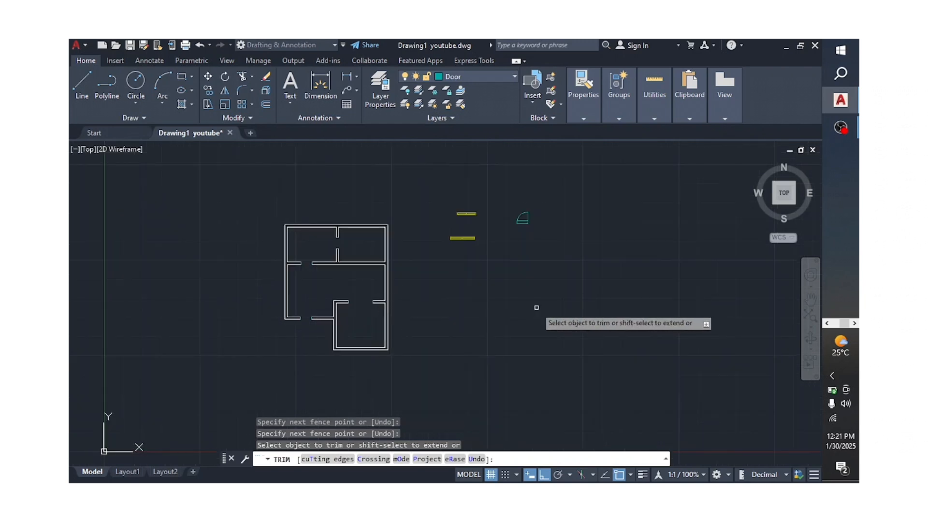
key("Escape")
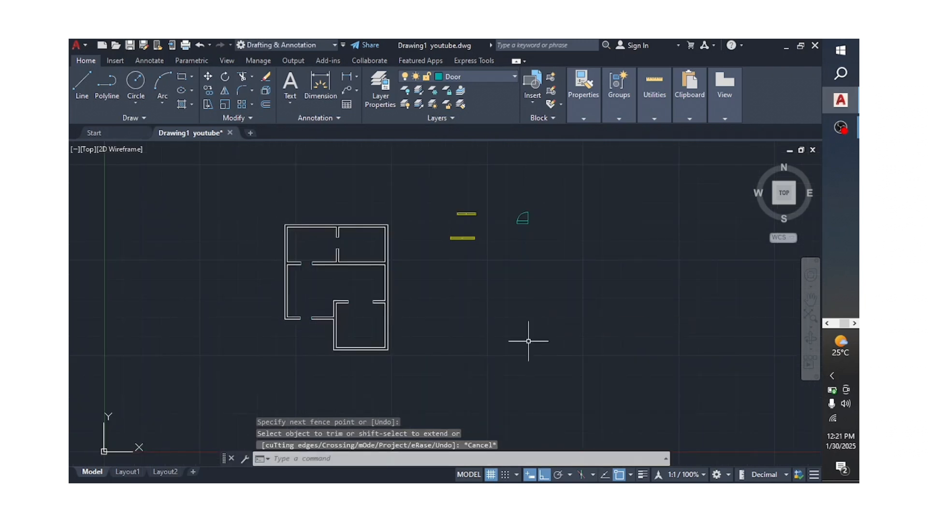
Step: Erase the inner horizontal line of the door symbol, keeping its arc, vertical side and base line
scroll(514, 208, "up", 2)
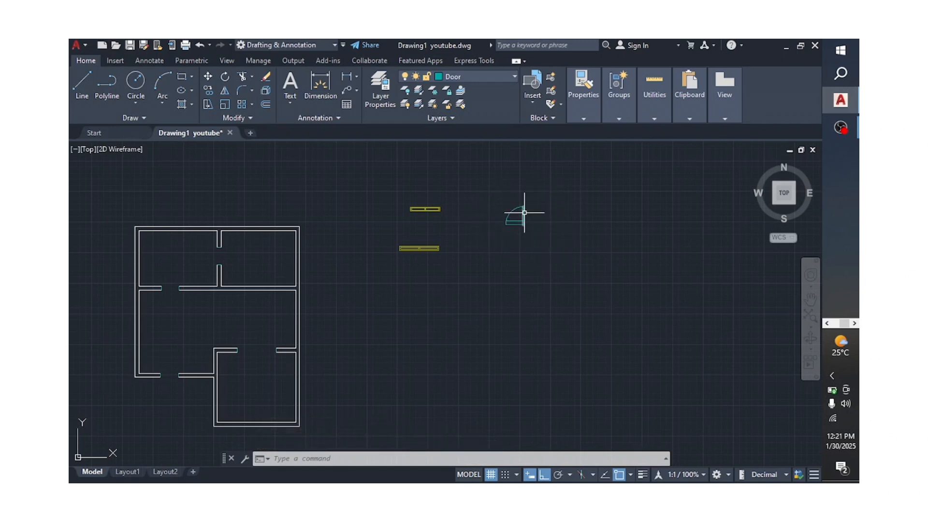
scroll(513, 254, "up", 2)
scroll(520, 246, "down", 2)
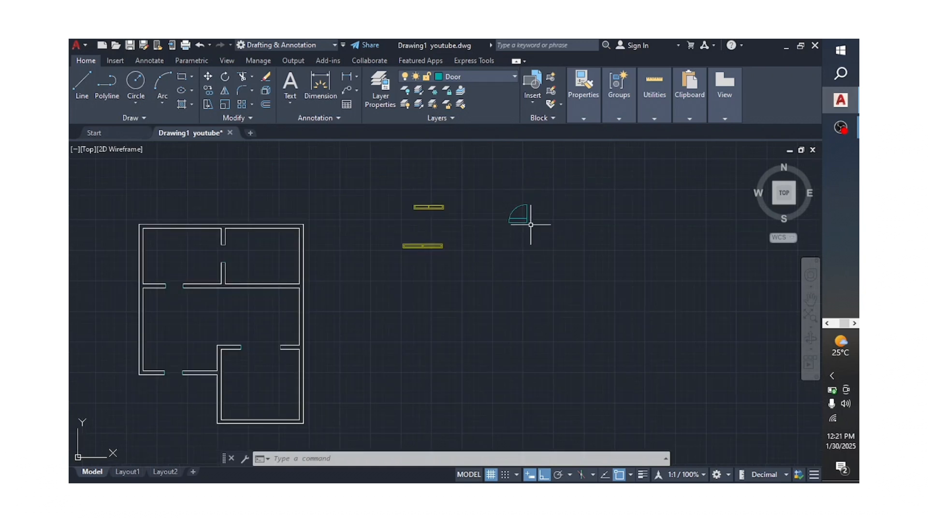
scroll(515, 227, "up", 1)
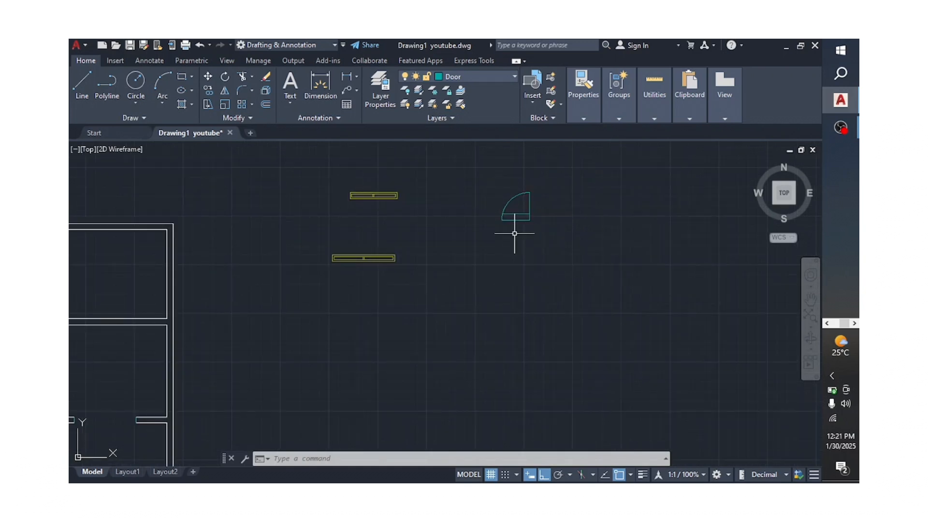
scroll(514, 222, "down", 1)
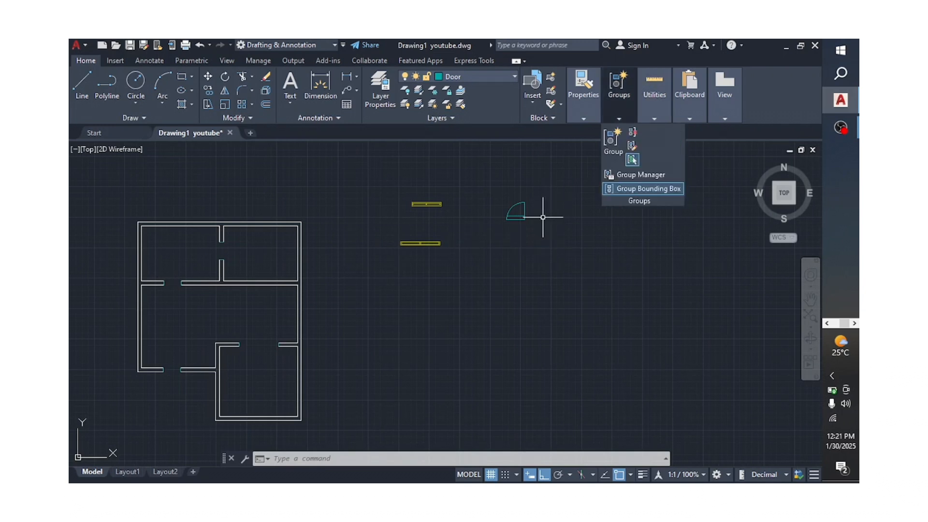
scroll(506, 228, "up", 1)
scroll(555, 220, "down", 2)
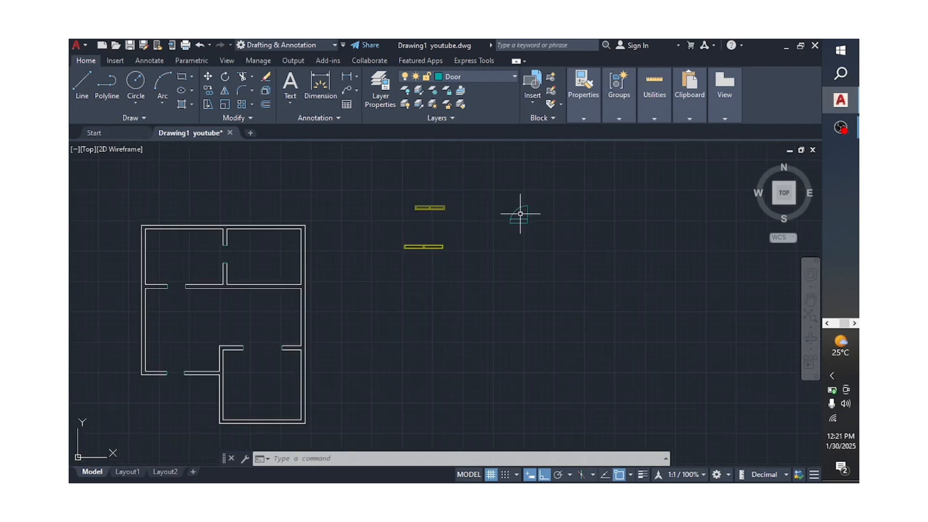
scroll(520, 214, "up", 4)
left_click(520, 227)
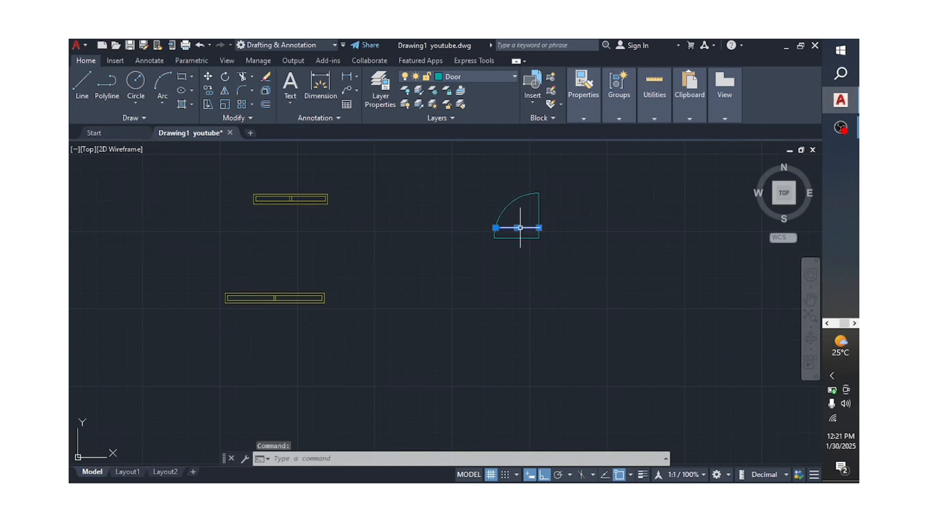
key("Delete")
Step: Start a block definition named Door with its base point at the left end of the door symbol's base line
scroll(531, 287, "down", 2)
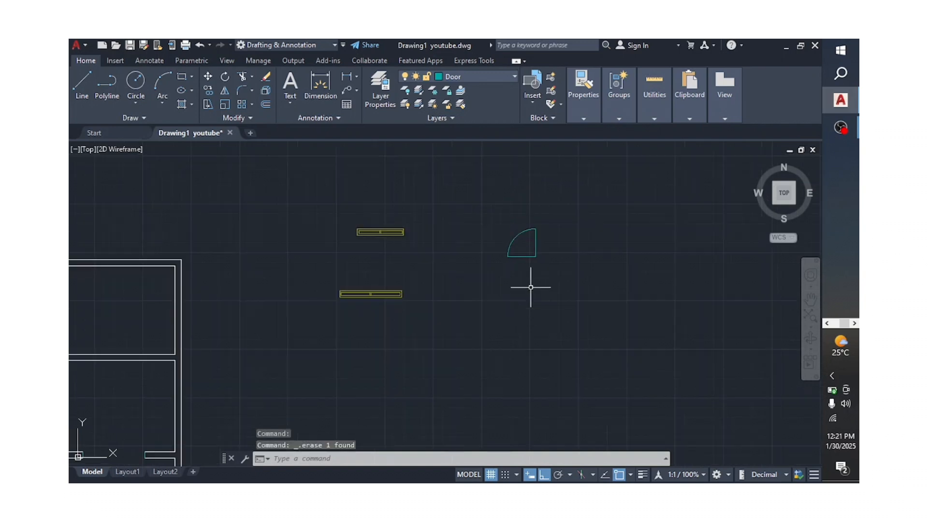
scroll(545, 287, "down", 1)
scroll(543, 211, "down", 1)
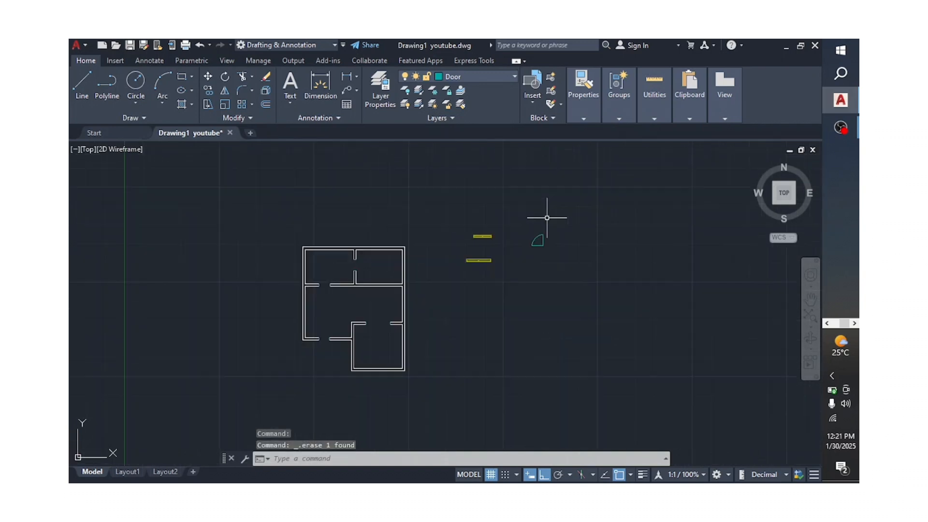
scroll(540, 243, "up", 2)
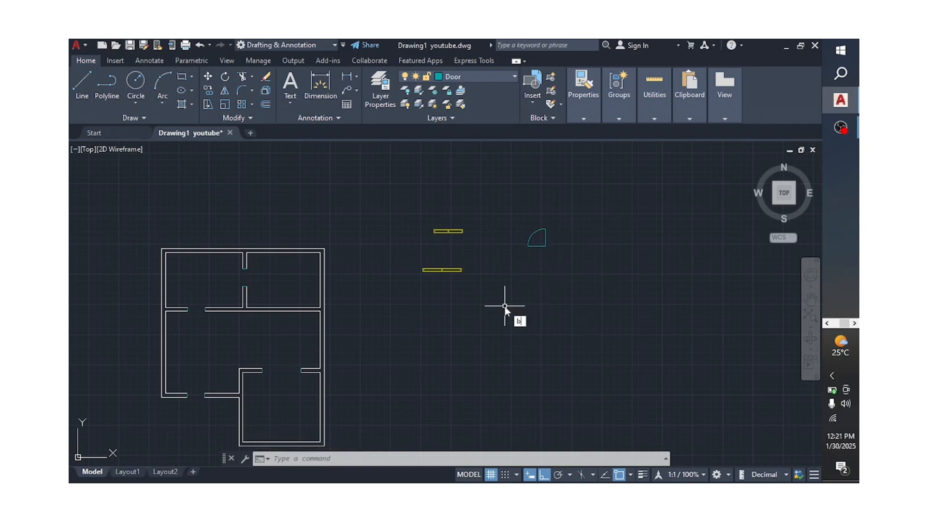
type("lo")
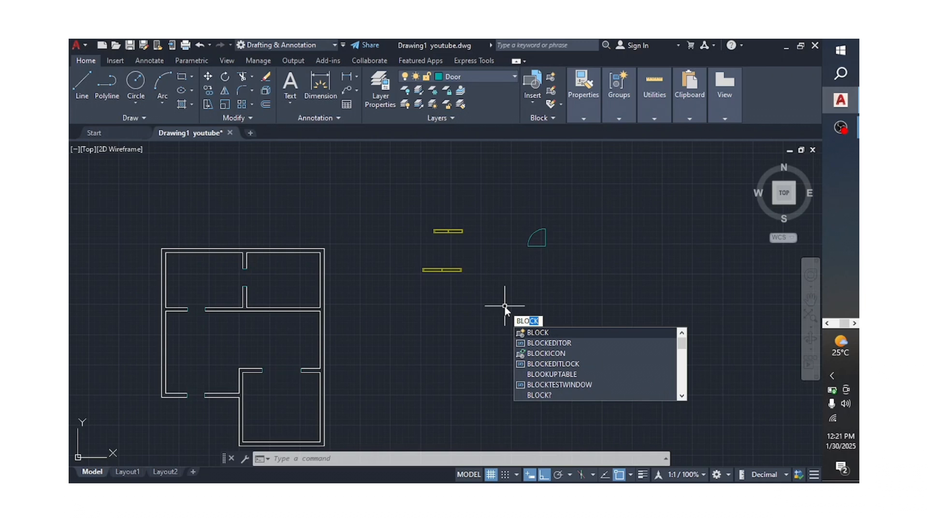
left_click(546, 332)
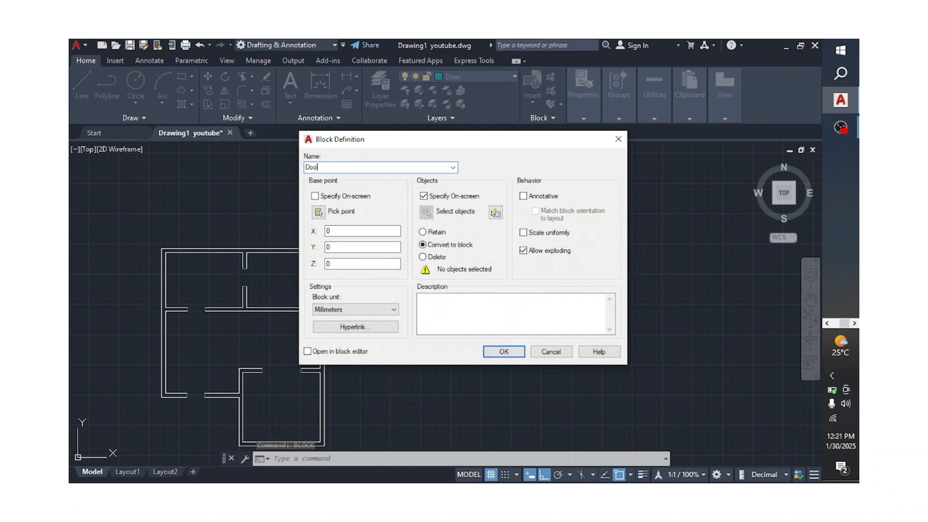
left_click(318, 212)
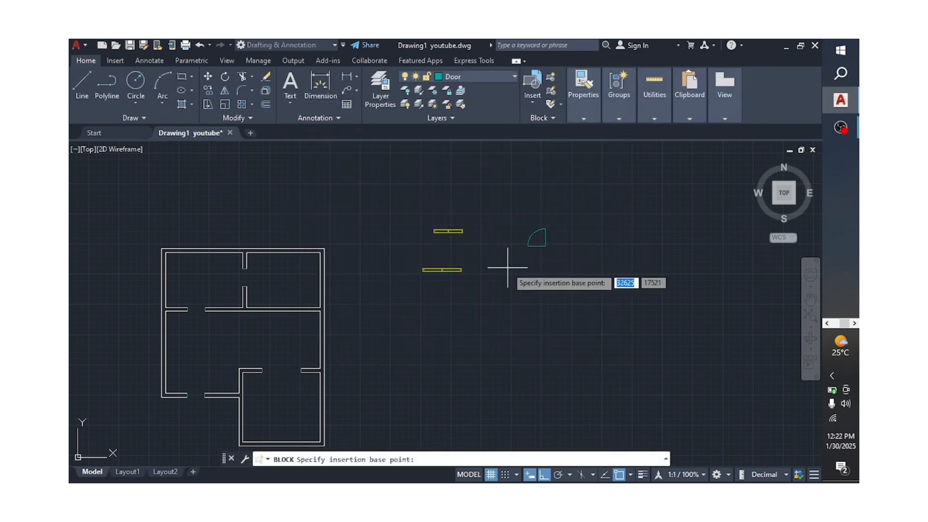
left_click(534, 246)
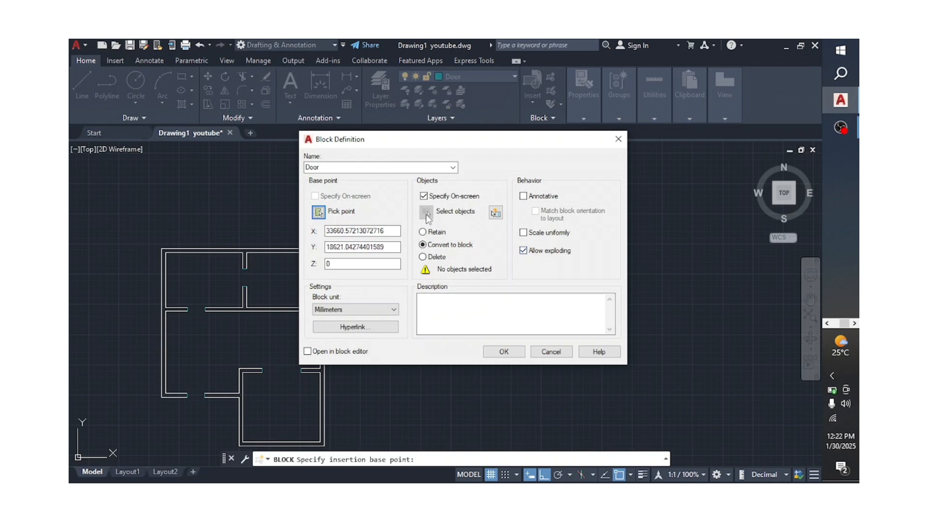
Step: Select all lines and the arc of the door symbol as the block's objects and complete the definition
left_click(503, 351)
mouse_move(514, 213)
left_mouse_down()
mouse_move(574, 275)
mouse_move(508, 273)
left_mouse_up()
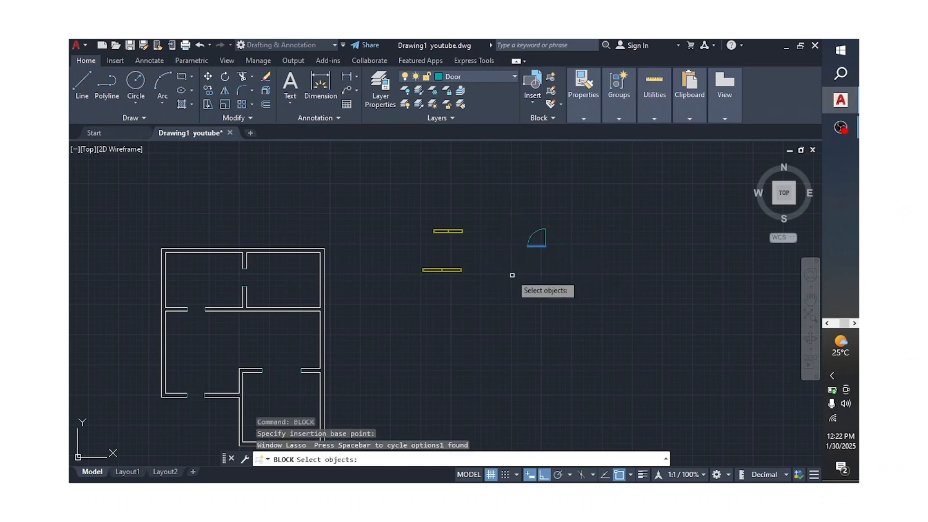
left_click(557, 205)
left_click(514, 276)
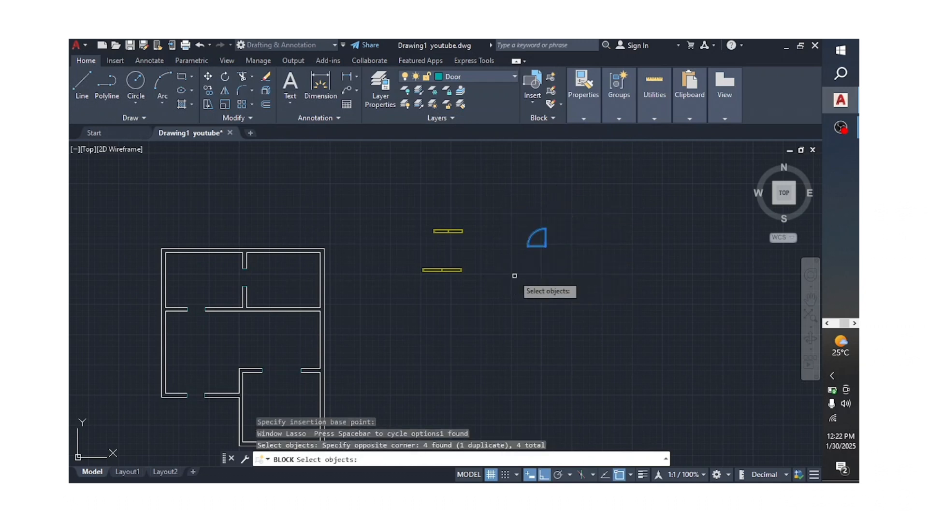
key("Return")
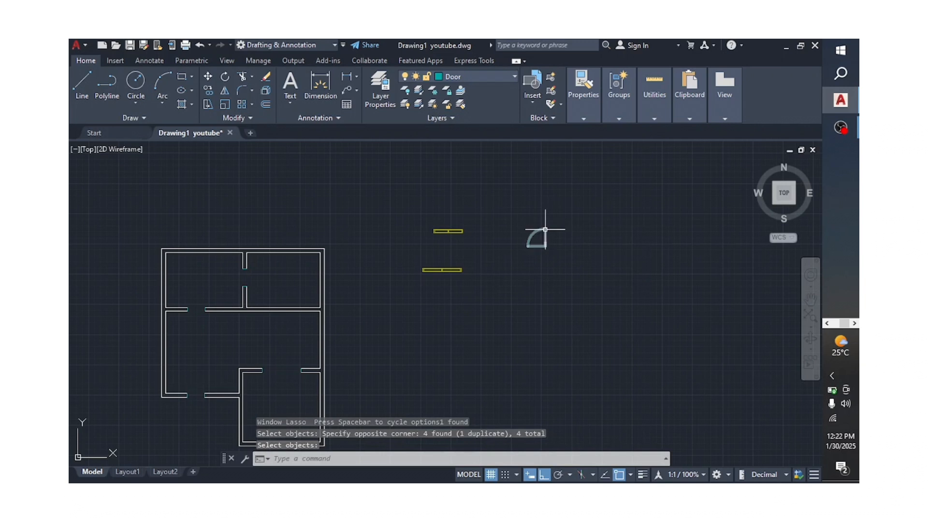
scroll(542, 249, "up", 4)
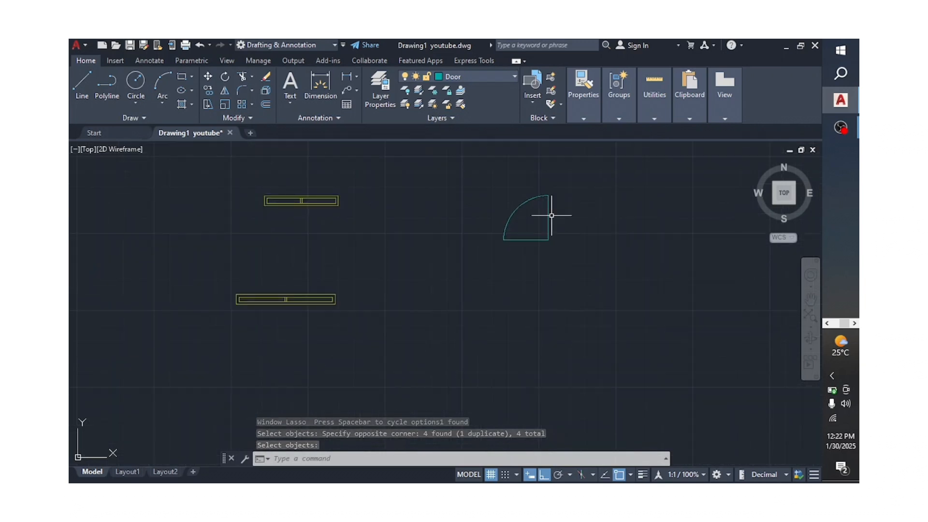
Step: Copy the door block by its lower-right corner, placing one copy straight below and another directly to the right
scroll(560, 218, "down", 4)
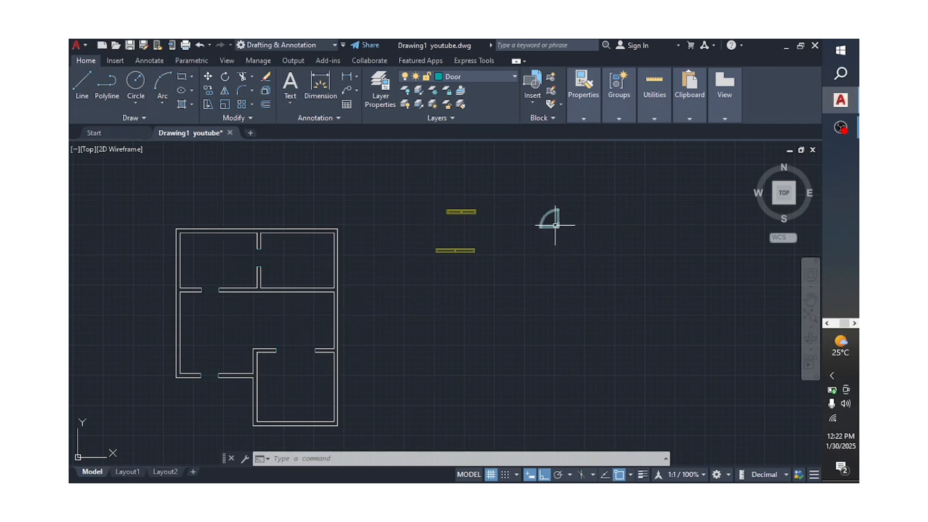
left_click(209, 92)
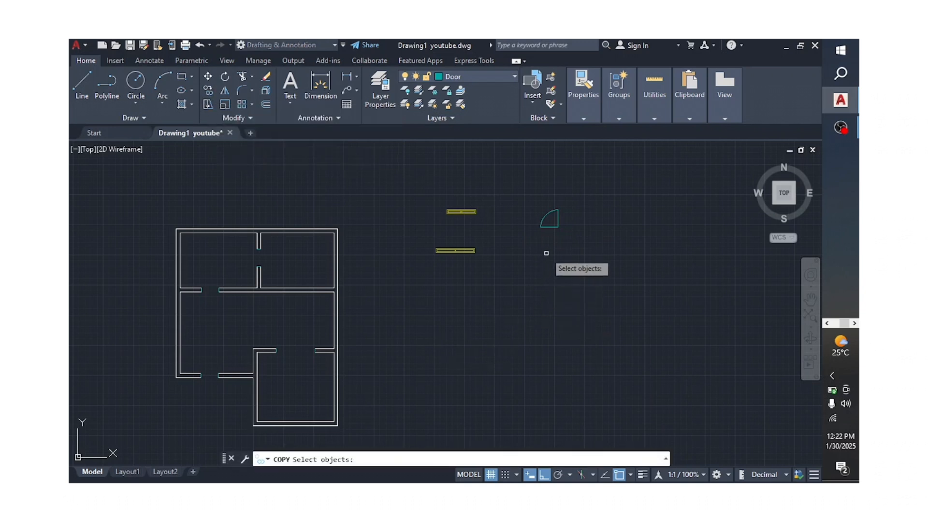
left_click(557, 224)
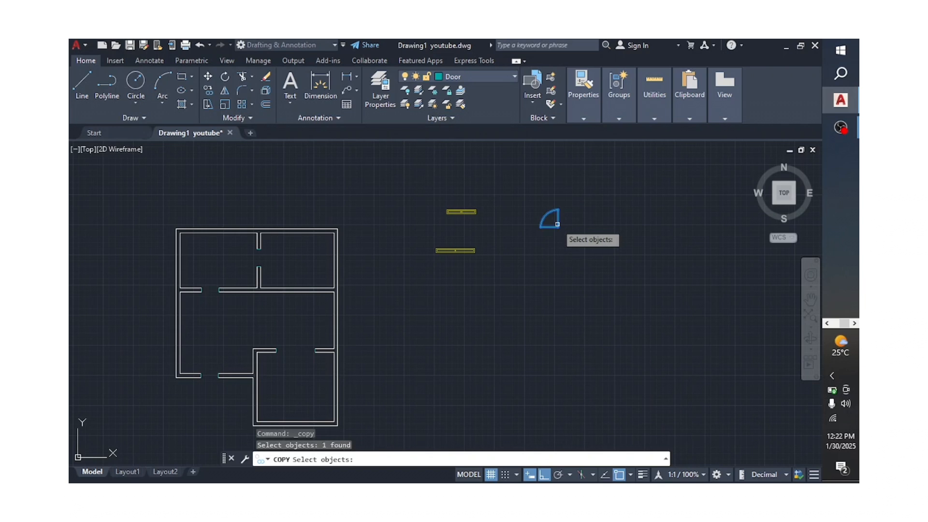
key("Return")
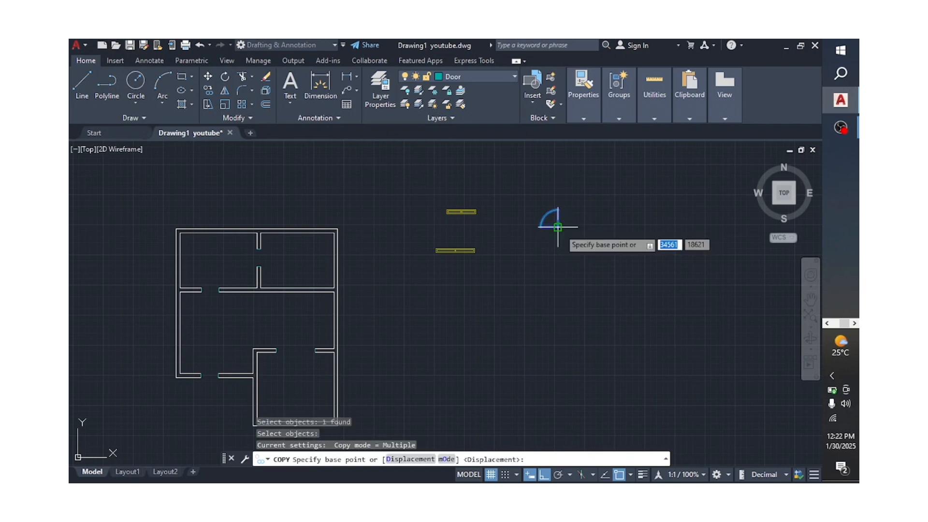
scroll(556, 225, "up", 2)
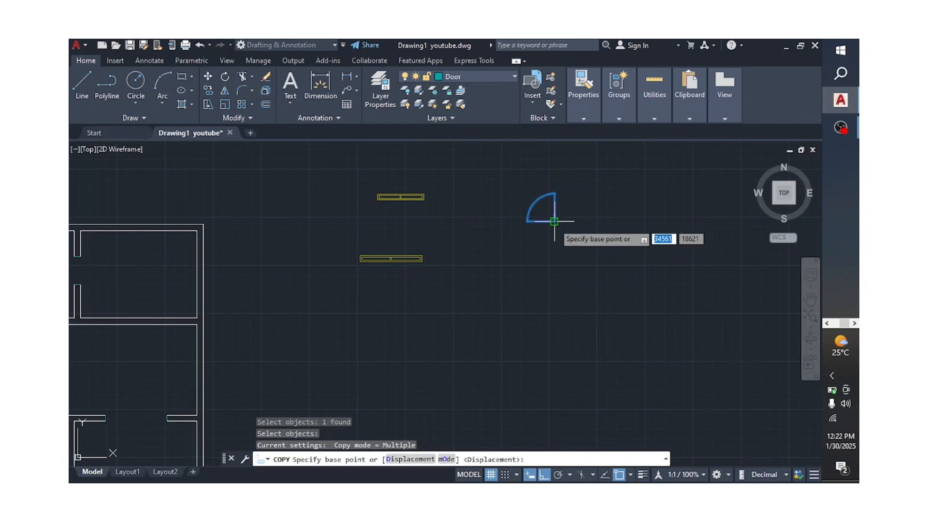
left_click(554, 221)
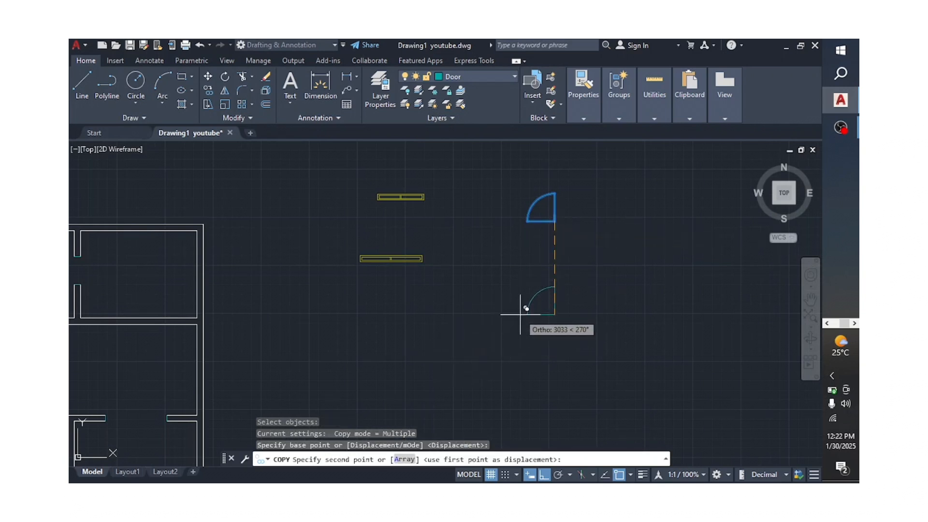
left_click(522, 324)
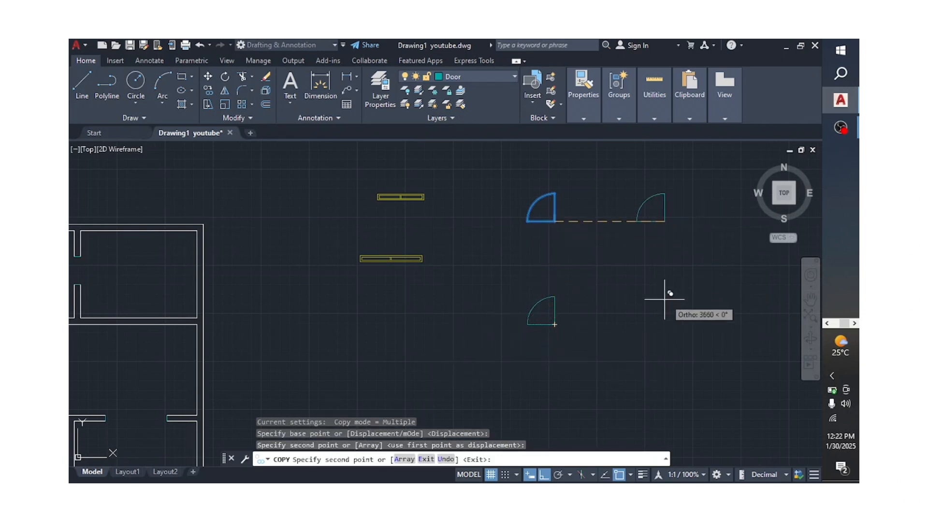
left_click(640, 261)
key("Return")
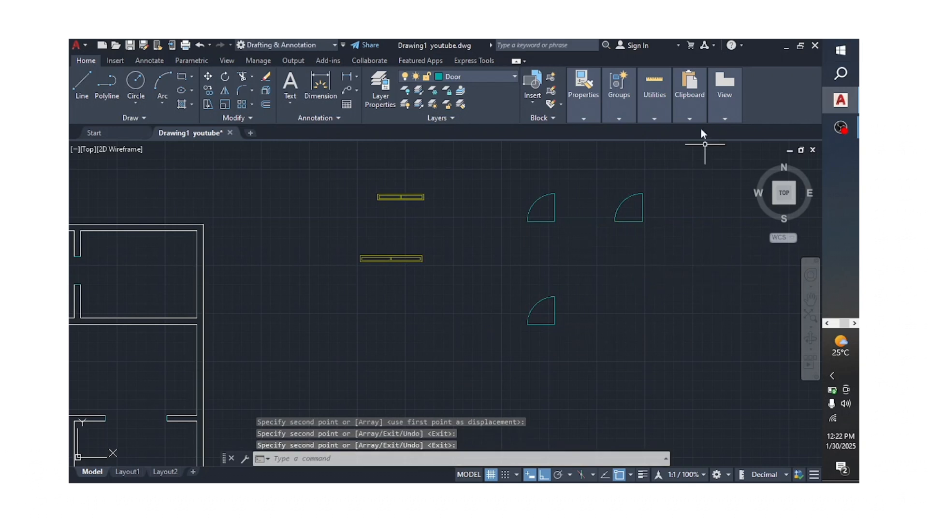
Step: Rotate the lower door copy 270° about its lower-right corner
scroll(544, 310, "down", 2)
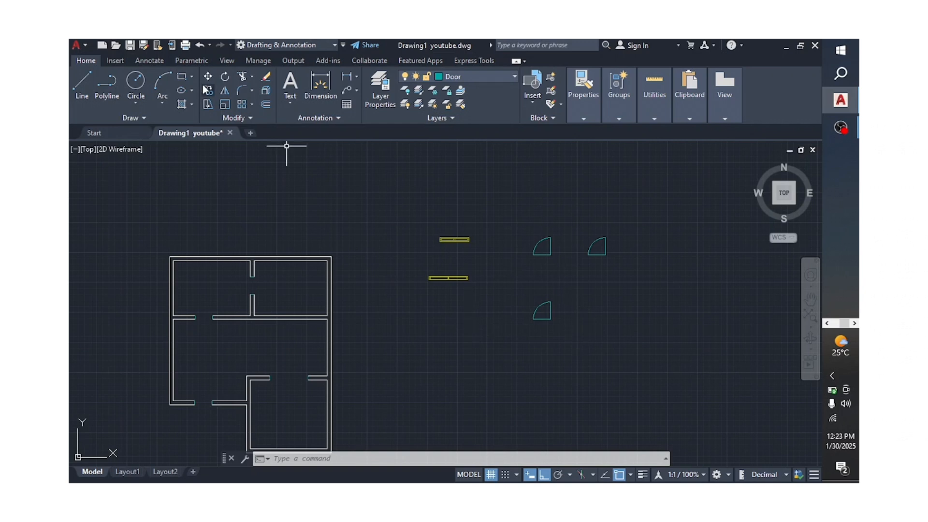
left_click(224, 77)
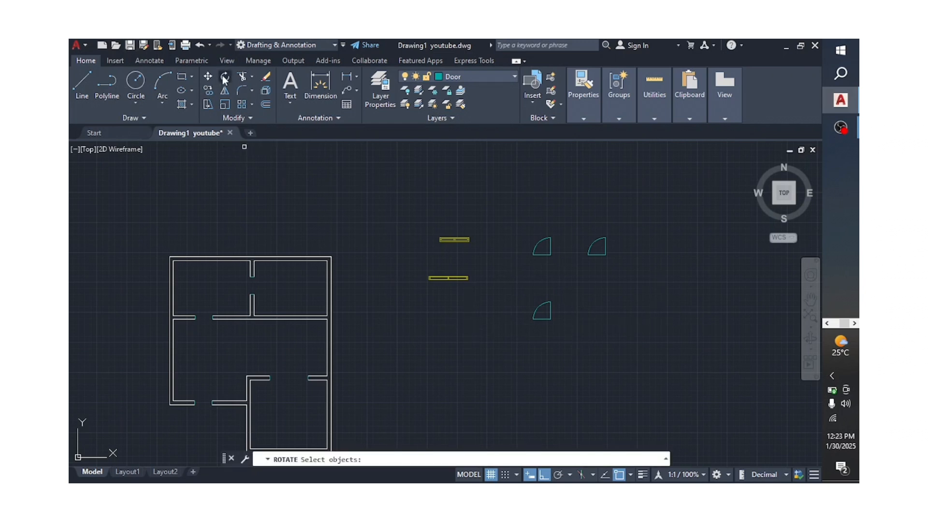
left_click(550, 315)
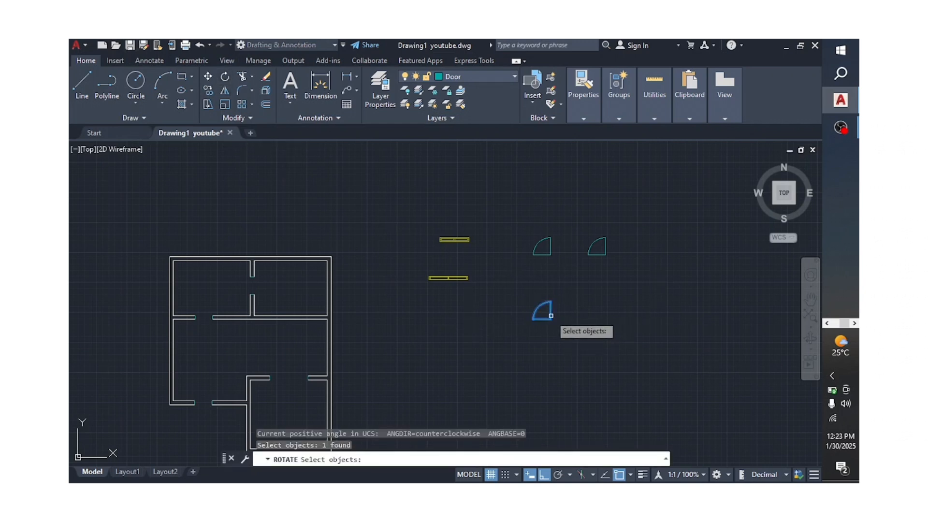
key("Return")
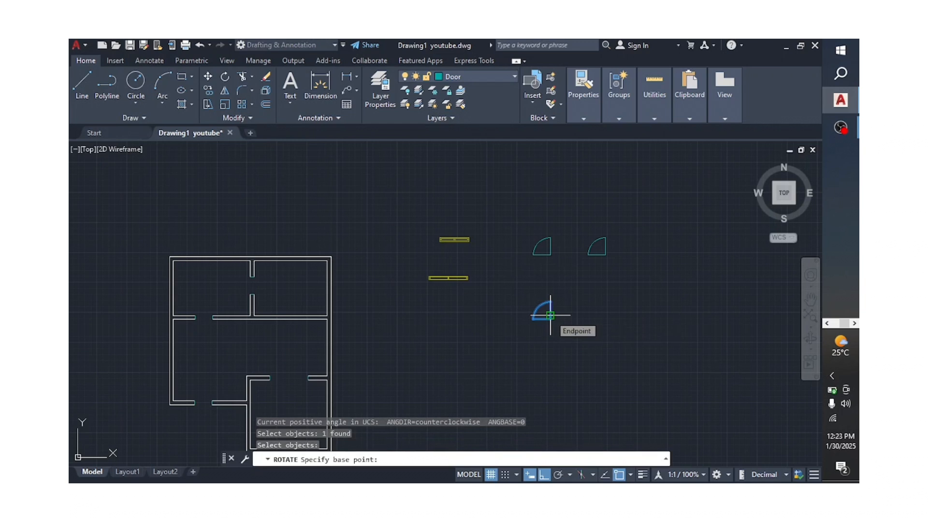
scroll(558, 323, "up", 2)
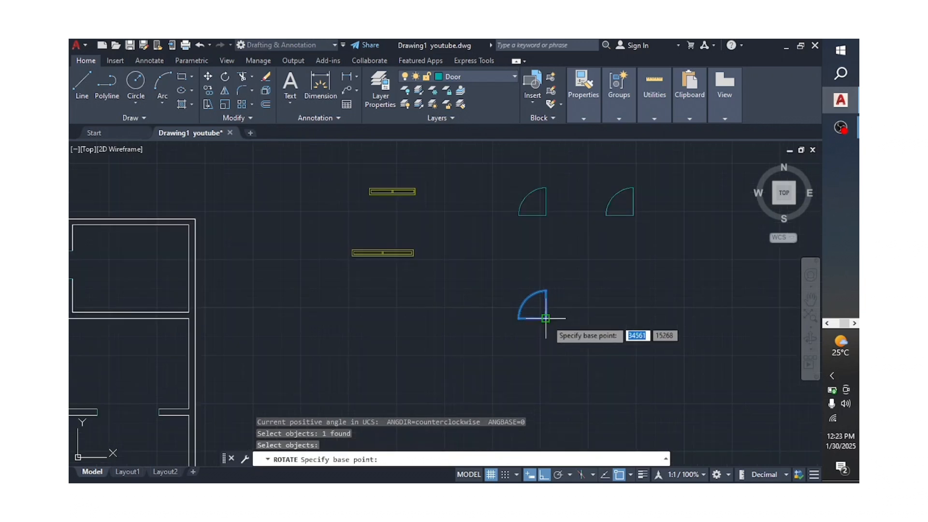
left_click(547, 315)
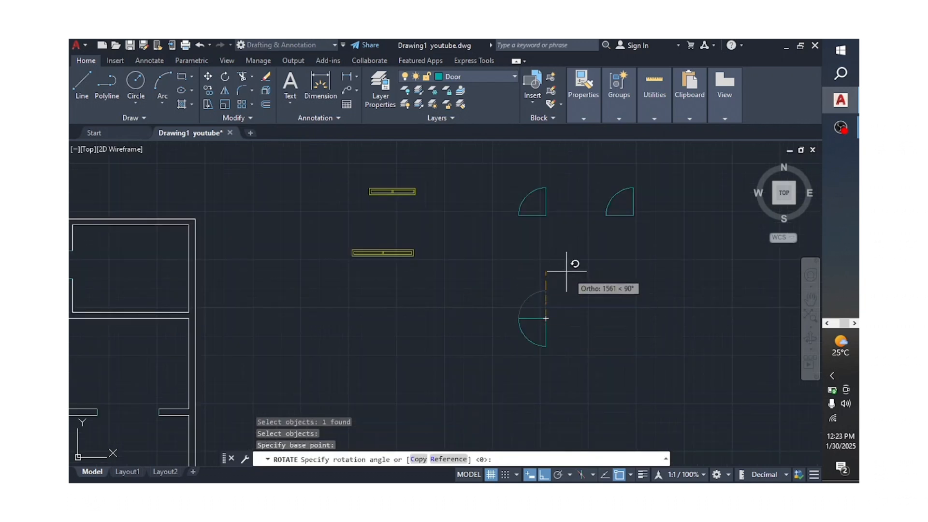
left_click(540, 356)
Step: Move the rotated door by its square corner, with Ortho off, to the lower-left corner of the opening between the two upper rooms
scroll(583, 238, "down", 3)
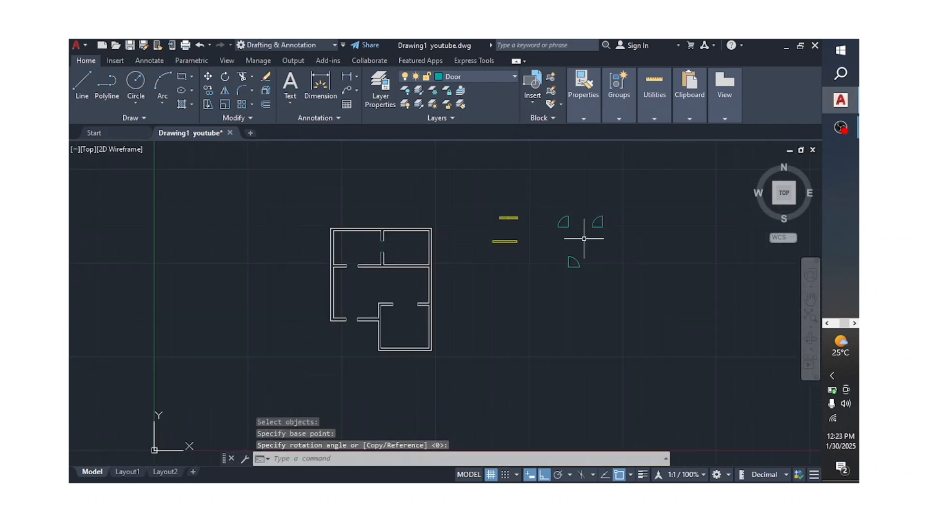
scroll(574, 274, "up", 2)
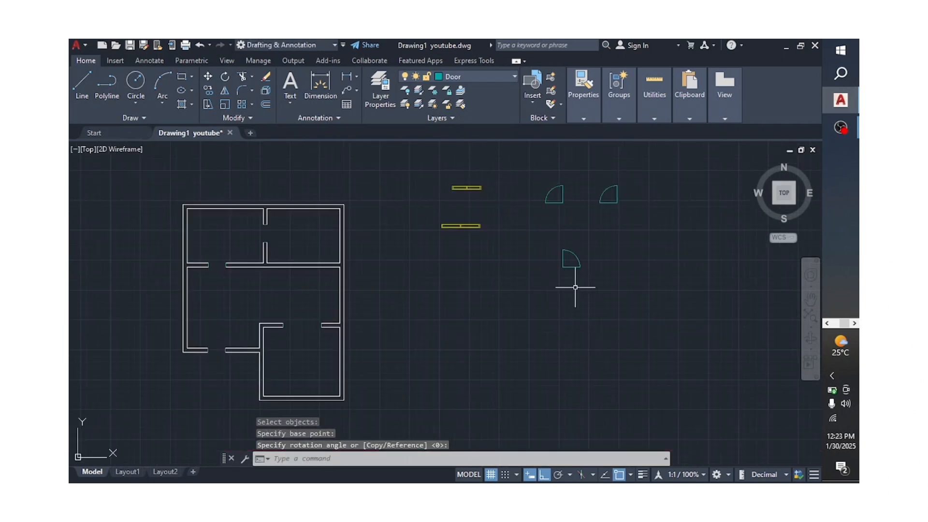
left_click(208, 77)
left_click(581, 266)
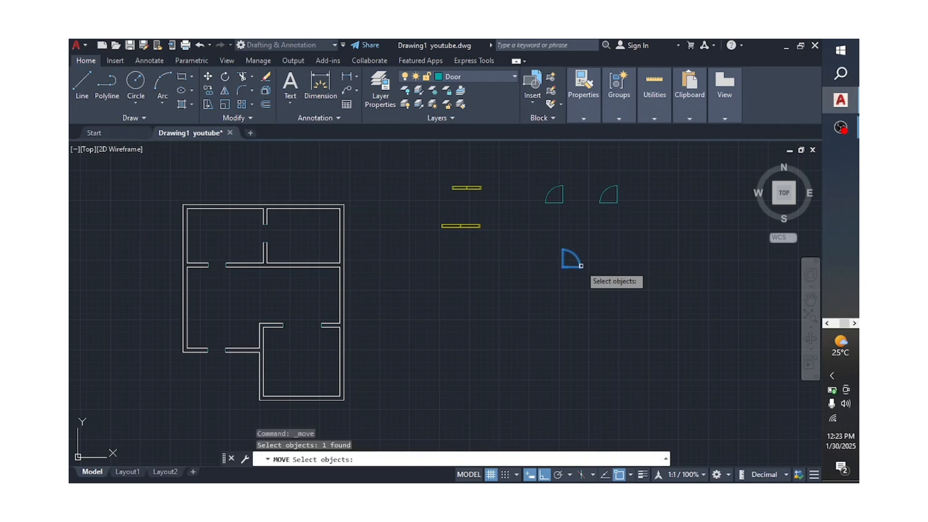
key("Return")
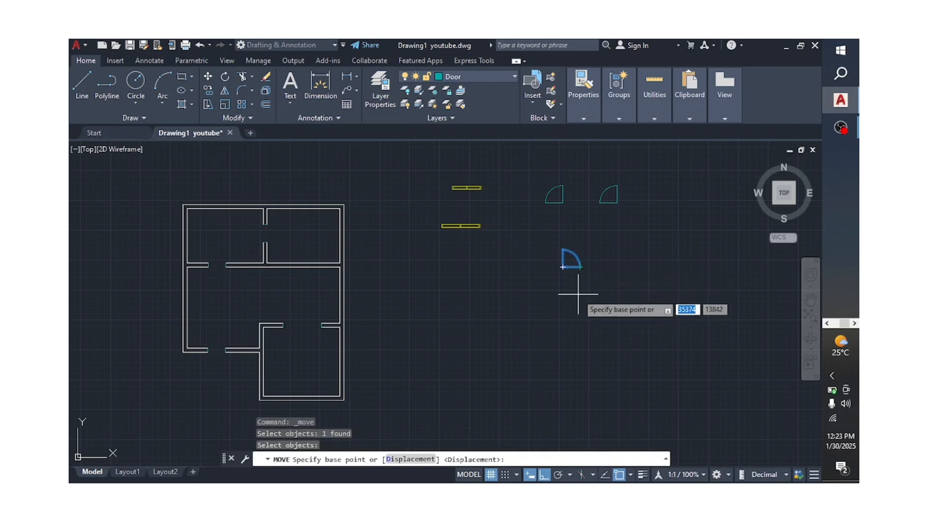
scroll(578, 275, "up", 2)
left_click(555, 257)
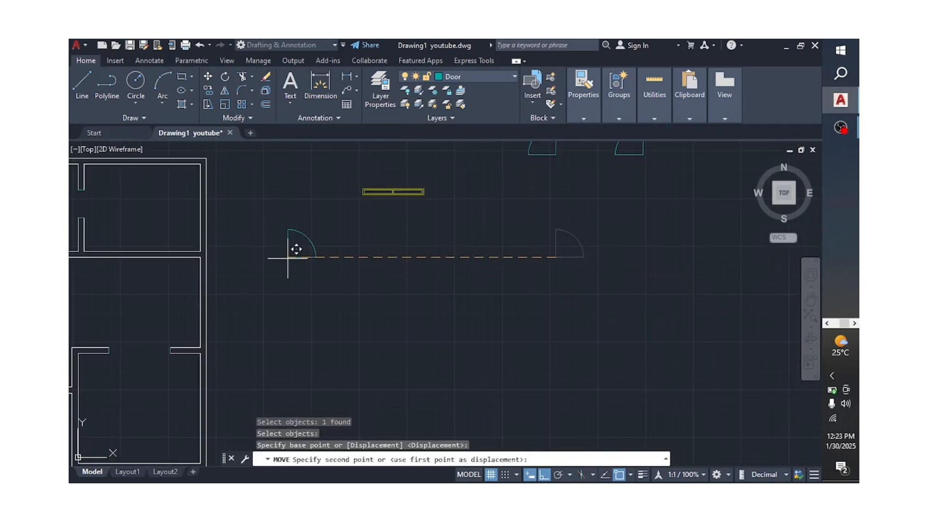
scroll(305, 243, "down", 3)
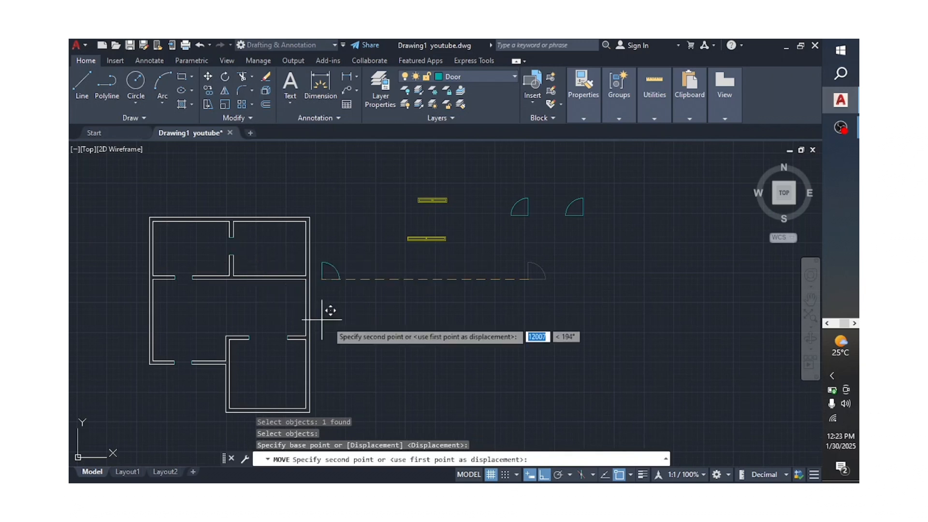
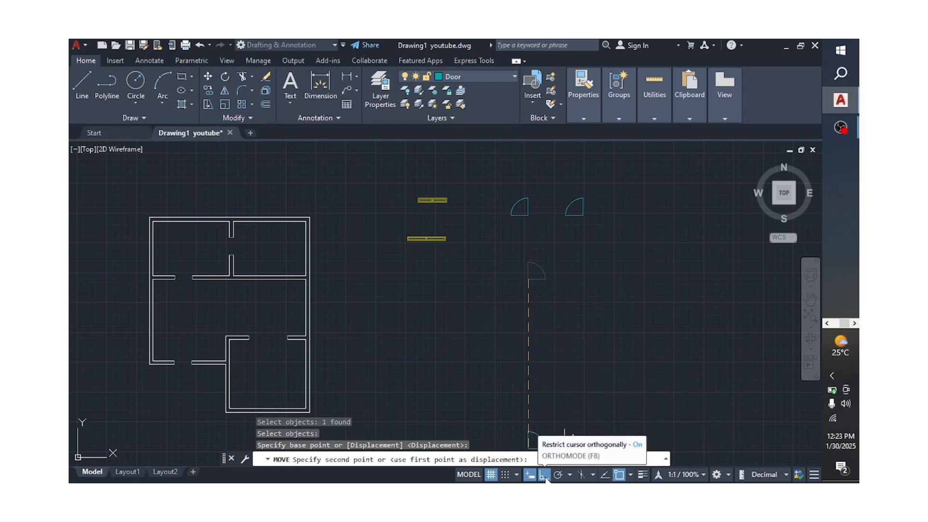
left_click(545, 479)
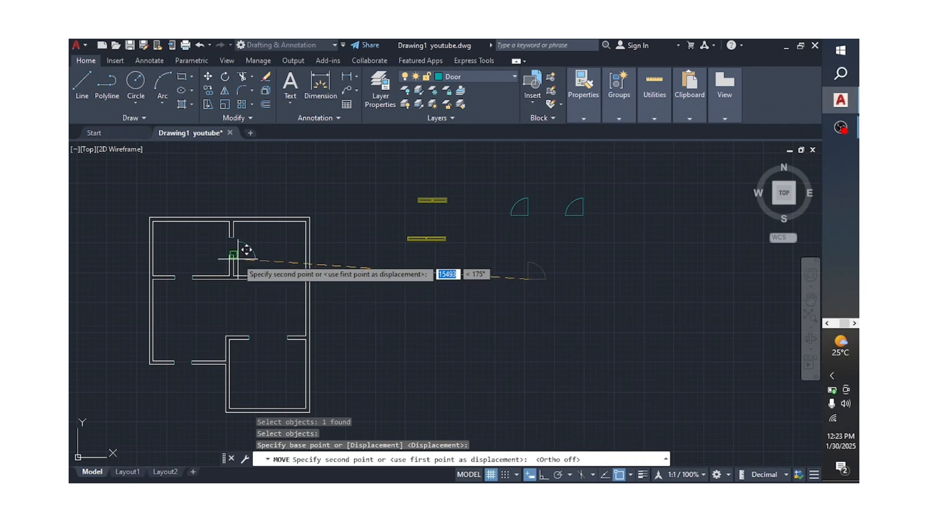
scroll(226, 217, "up", 4)
scroll(226, 217, "up", 5)
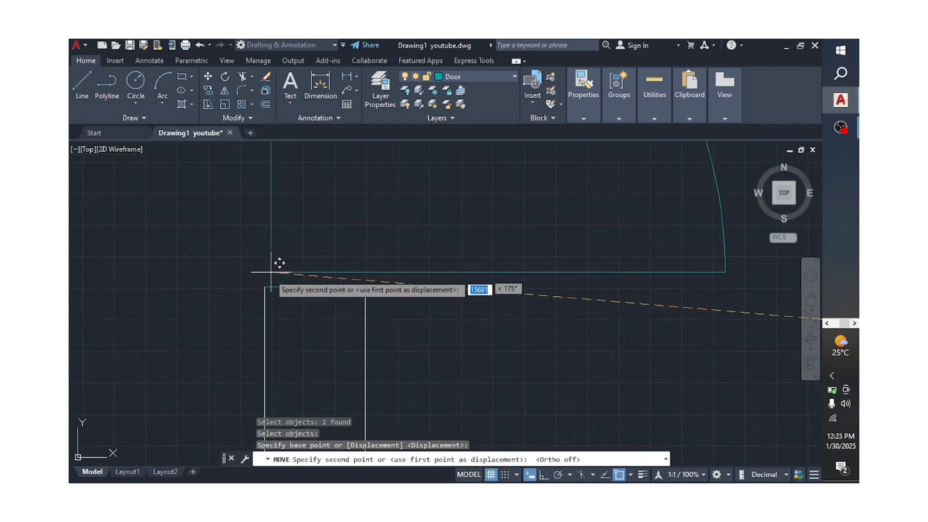
left_click(264, 286)
scroll(503, 240, "down", 6)
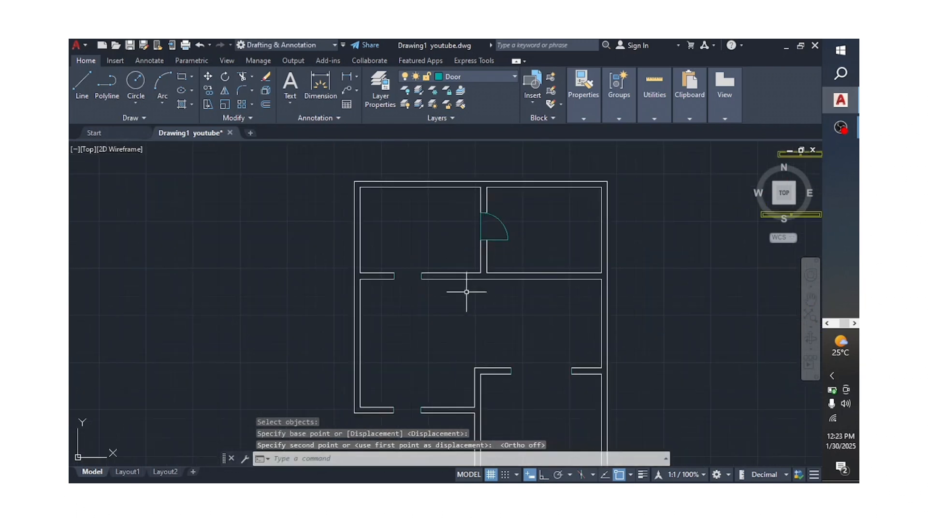
Step: Mirror the right-hand spare door block about a vertical line just to its right with Ortho on, erasing the source
scroll(387, 221, "down", 2)
scroll(399, 274, "down", 2)
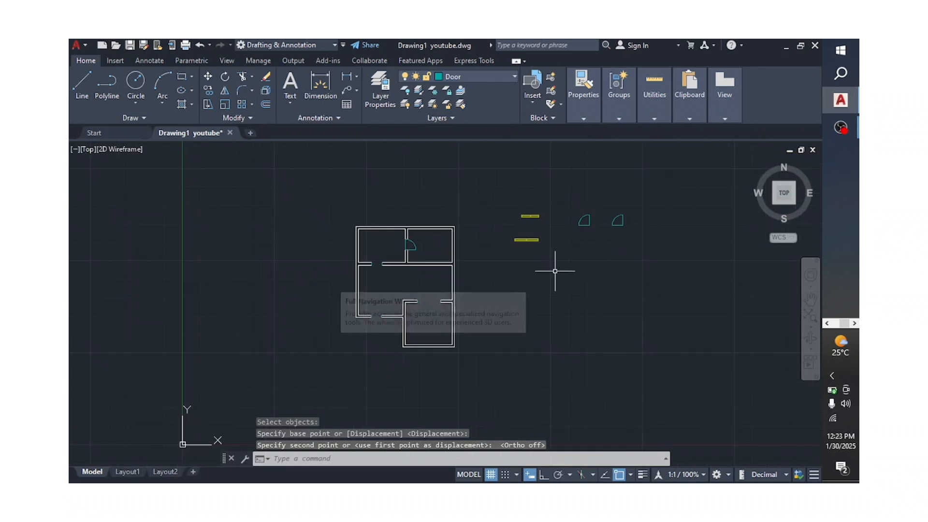
scroll(611, 222, "up", 2)
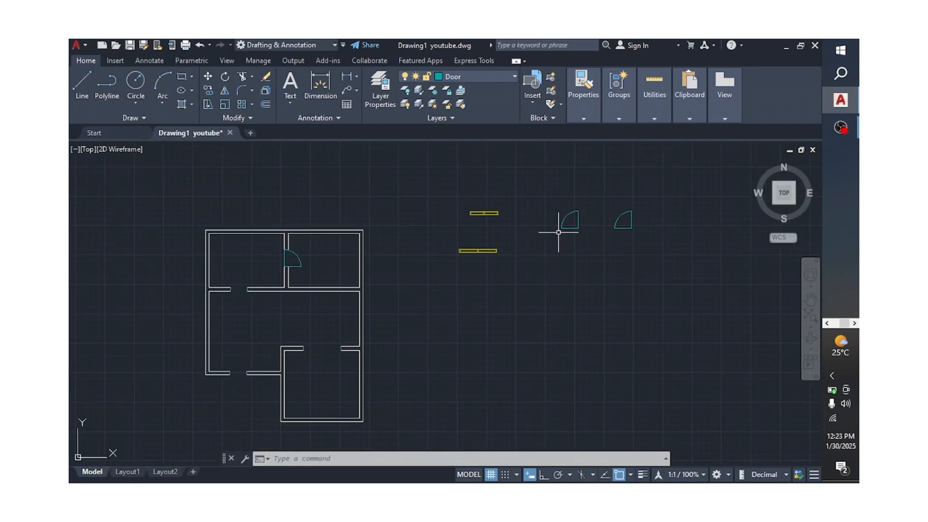
mouse_move(579, 227)
scroll(628, 220, "up", 1)
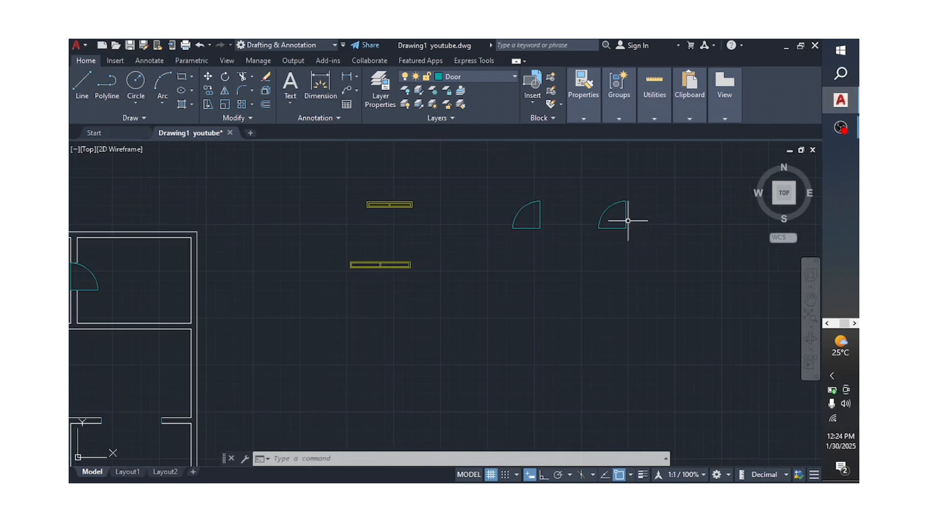
scroll(625, 225, "down", 1)
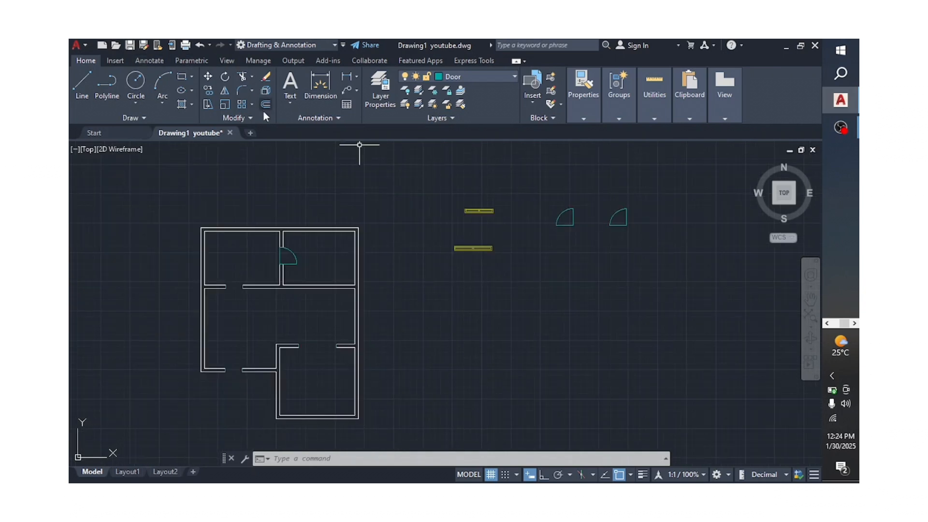
left_click(225, 90)
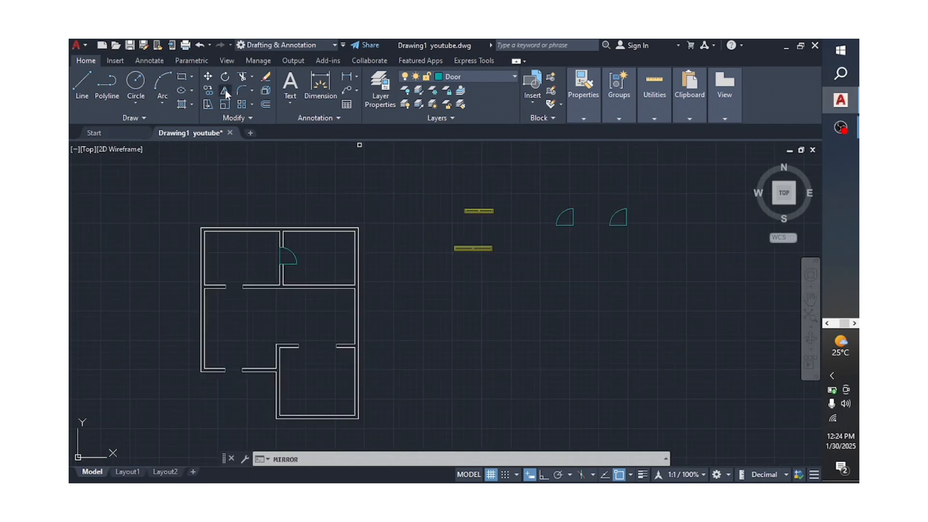
left_click(625, 226)
key("Return")
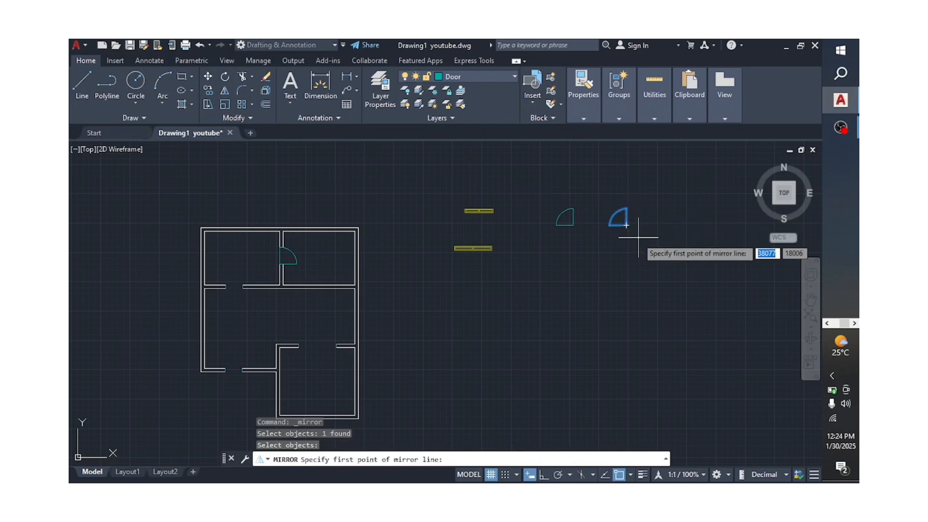
left_click(634, 244)
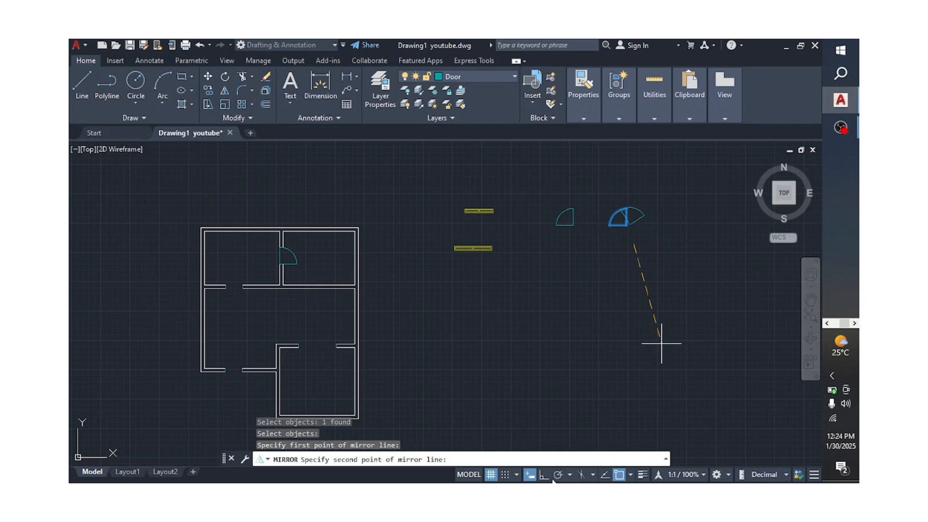
key("F8")
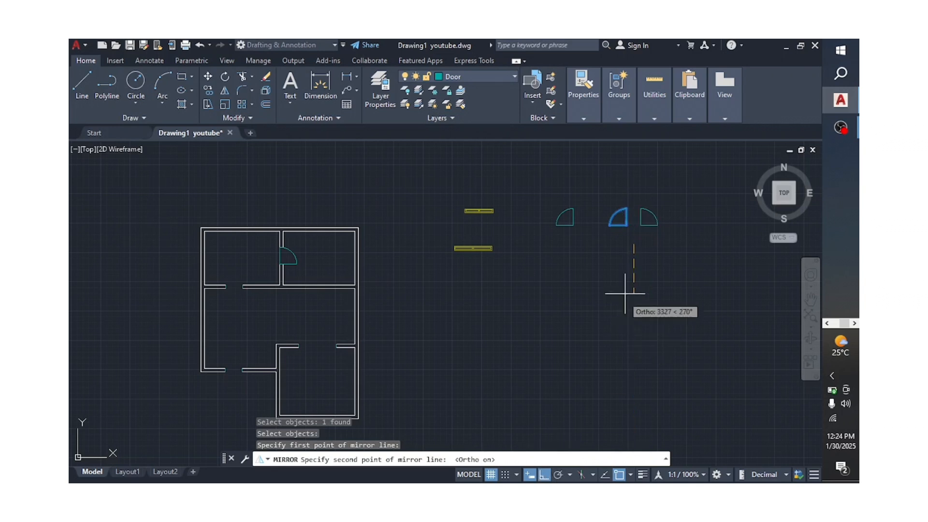
left_click(635, 183)
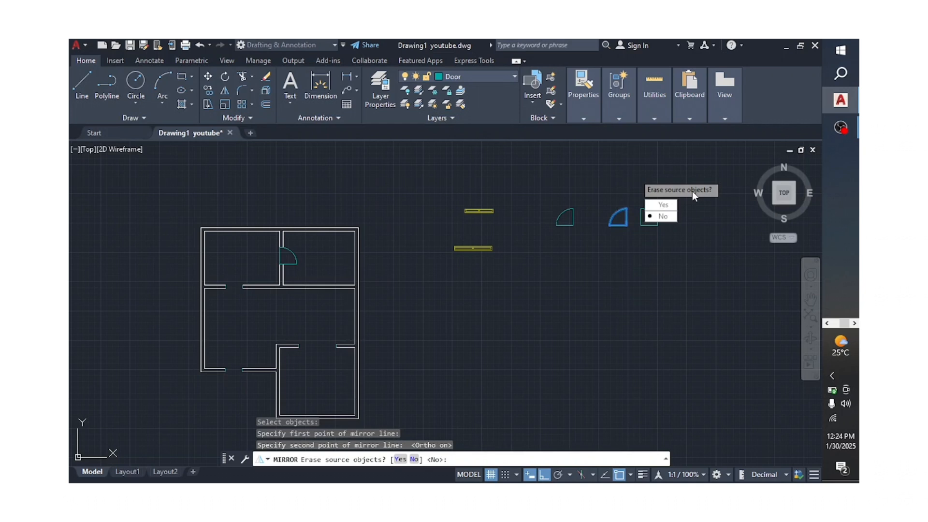
left_click(663, 205)
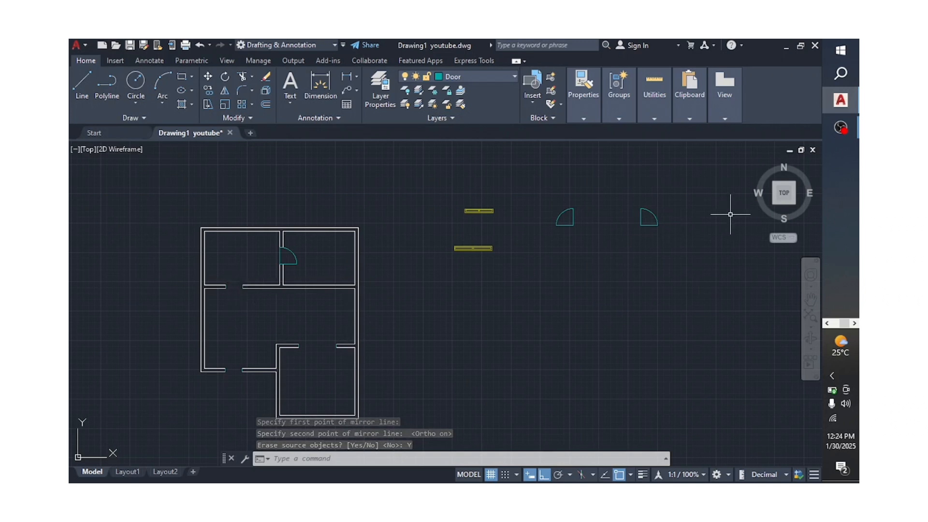
Step: Copy the mirrored door by its lower-left corner, with Ortho off, to the lower-left corner of the upper-left room's bottom wall opening
left_click(208, 91)
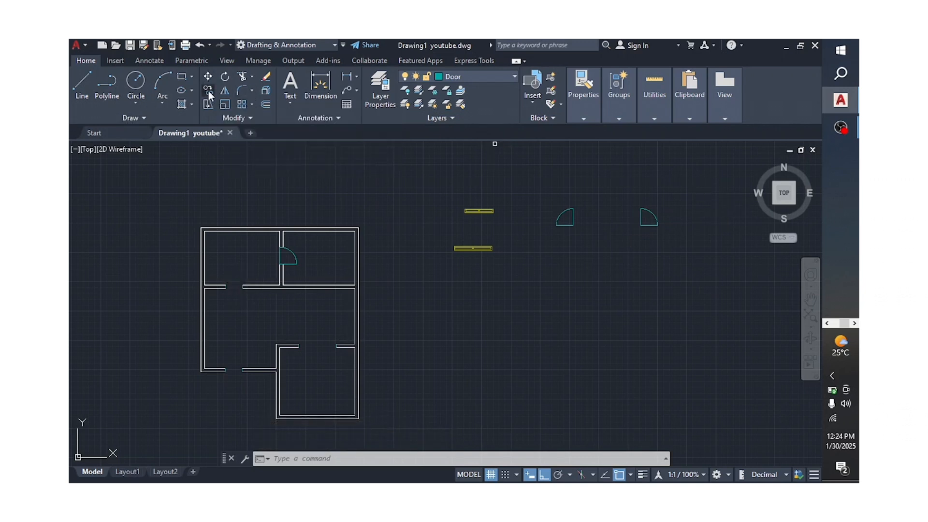
left_click(643, 227)
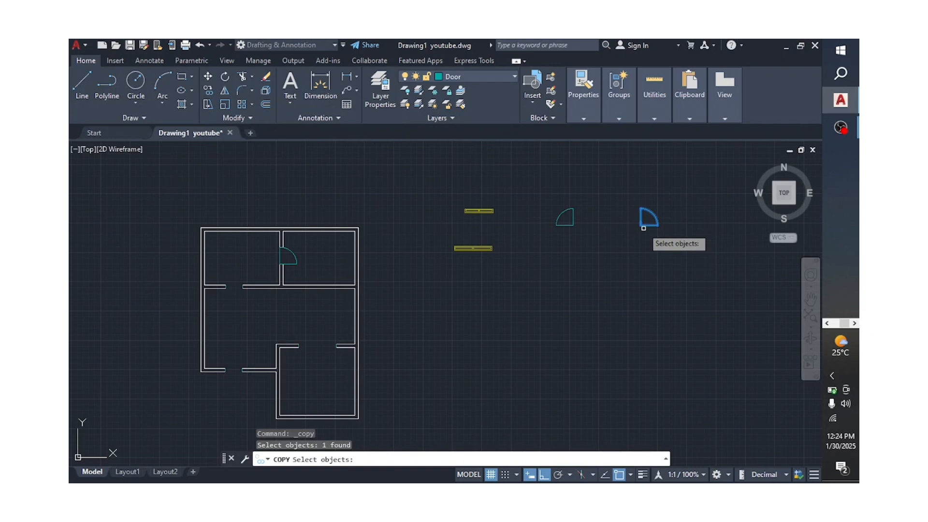
key("Return")
scroll(645, 222, "up", 5)
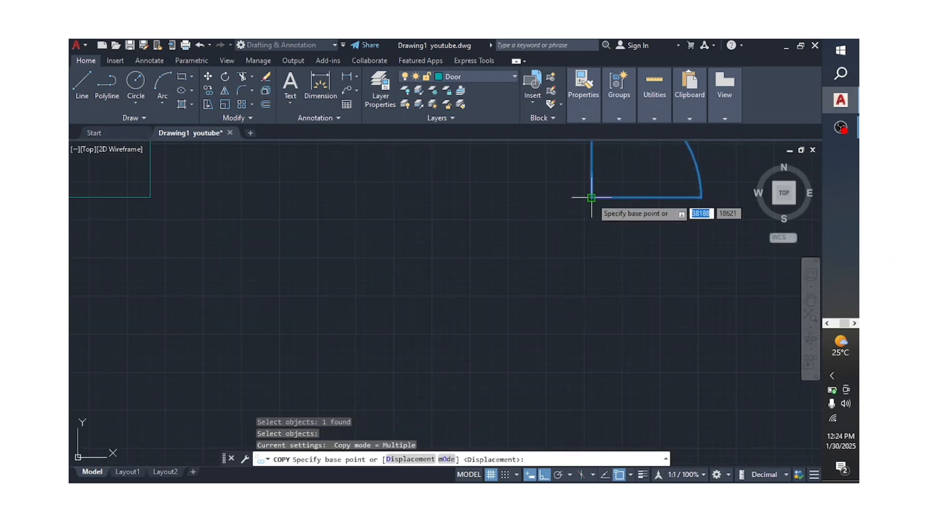
left_click(591, 197)
scroll(638, 268, "down", 4)
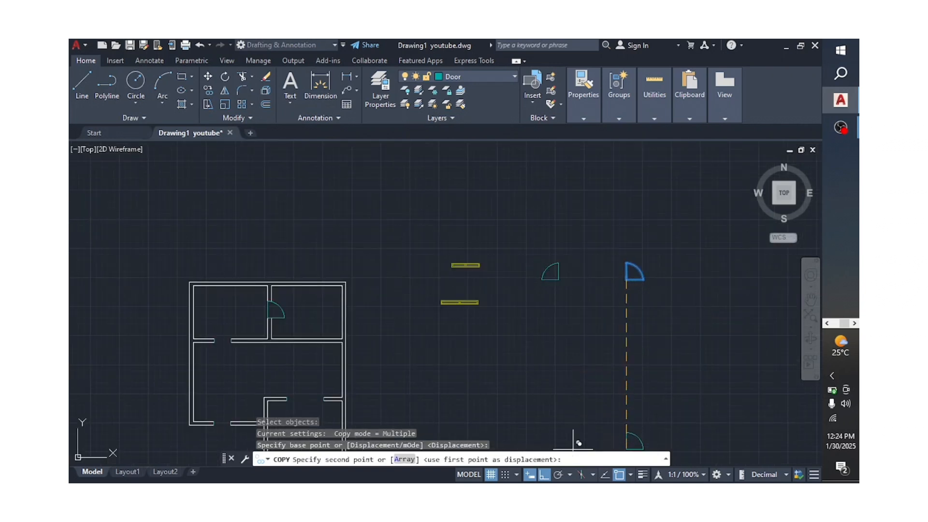
left_click(544, 475)
scroll(232, 337, "up", 5)
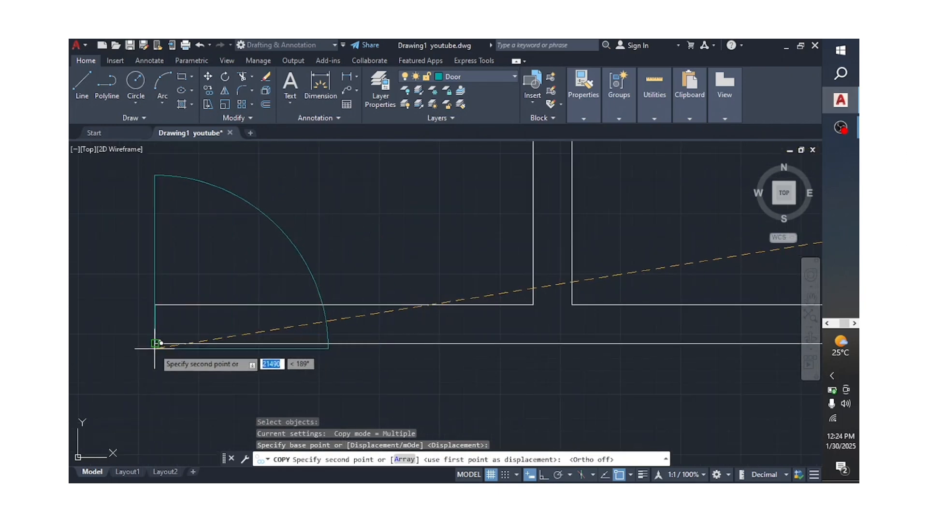
scroll(213, 341, "up", 4)
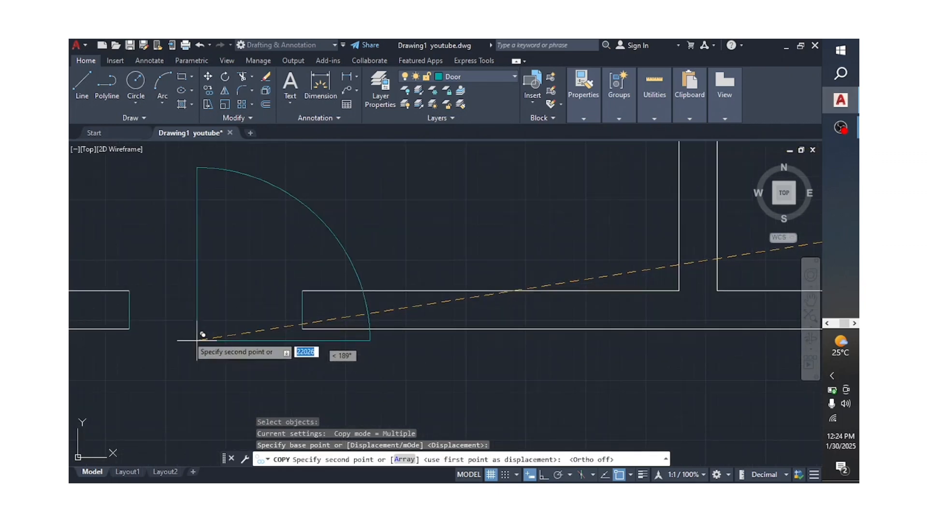
left_click(129, 329)
Step: Place another copy of the mirrored door at the lower-left corner of the middle room's bottom wall opening and end the copying
scroll(300, 238, "down", 5)
scroll(296, 332, "up", 5)
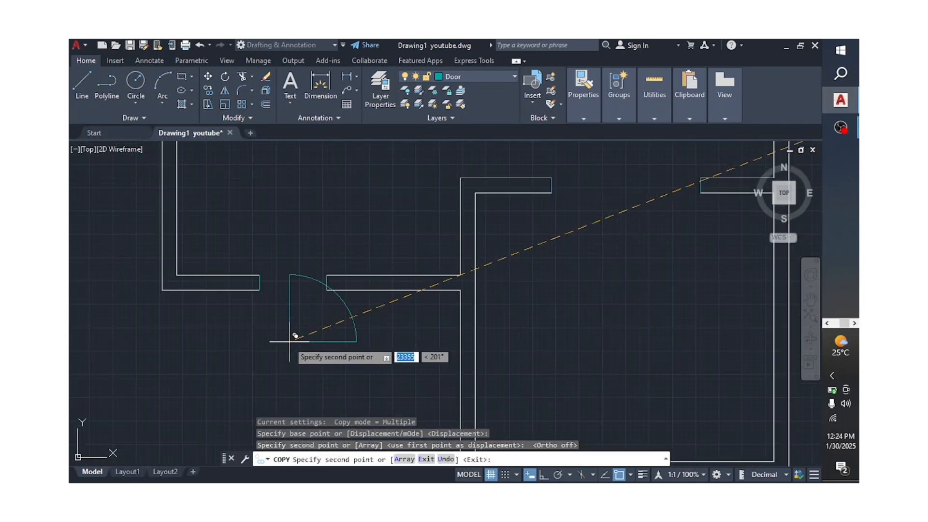
left_click(259, 277)
scroll(439, 315, "down", 6)
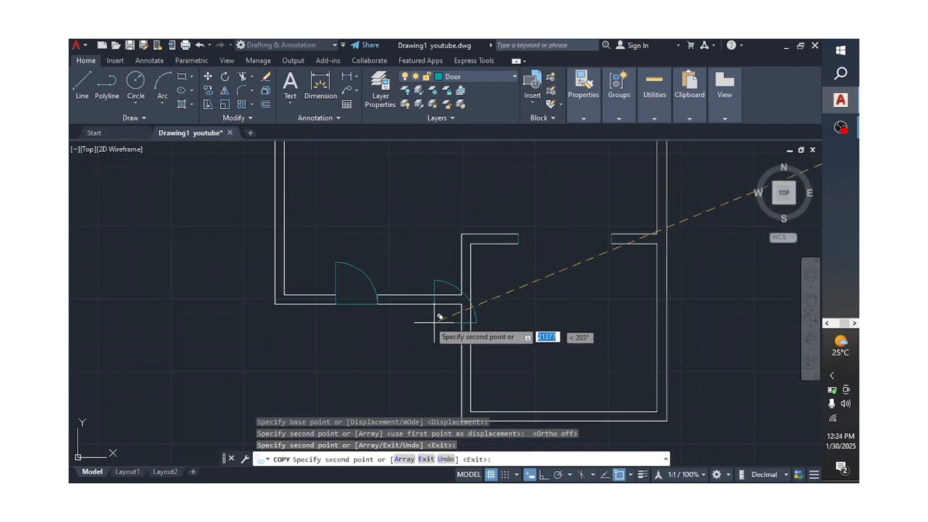
key("Escape")
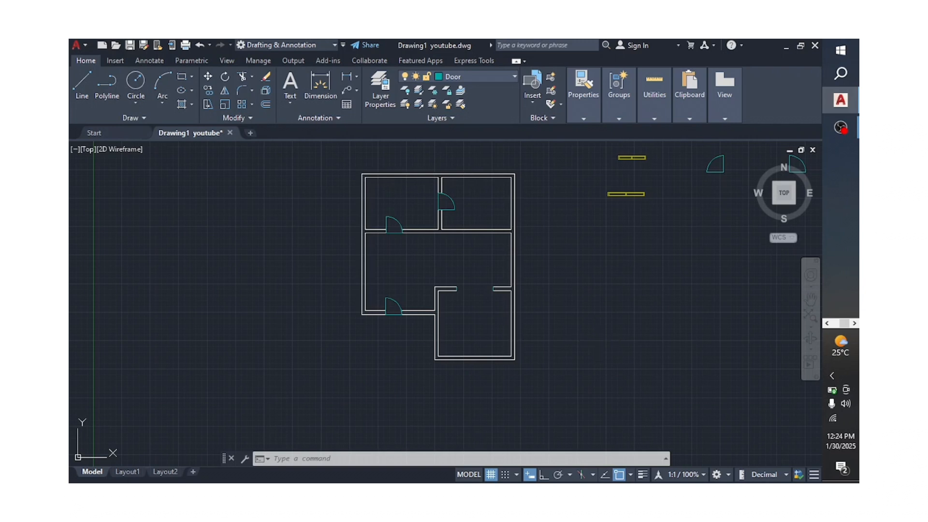
key("Escape")
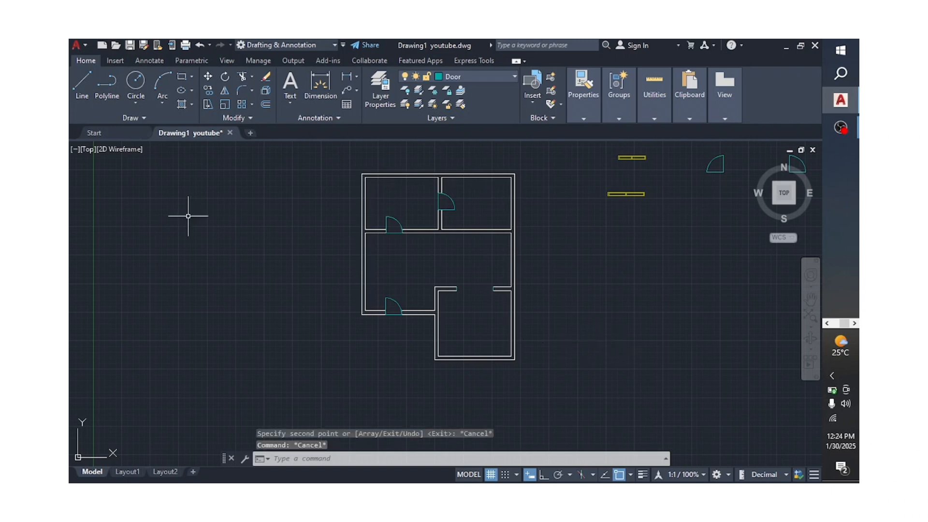
Step: Draw a short vertical line with Ortho on across the left part of the lower room's bottom wall
scroll(247, 257, "down", 2)
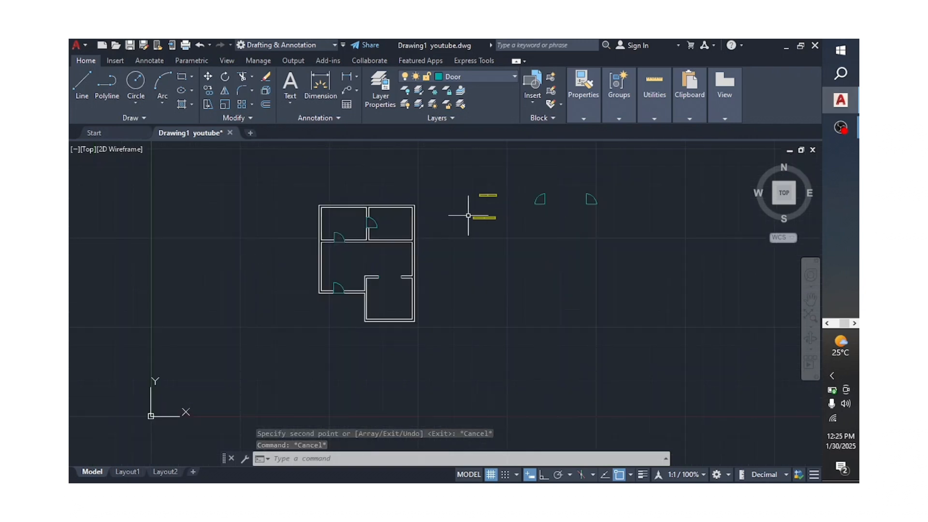
scroll(479, 231, "up", 2)
scroll(504, 218, "down", 2)
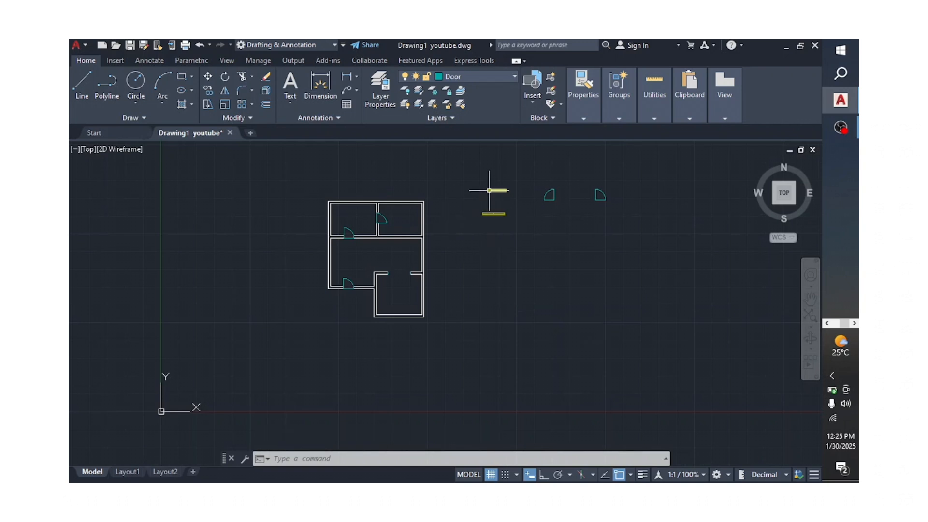
scroll(489, 191, "up", 2)
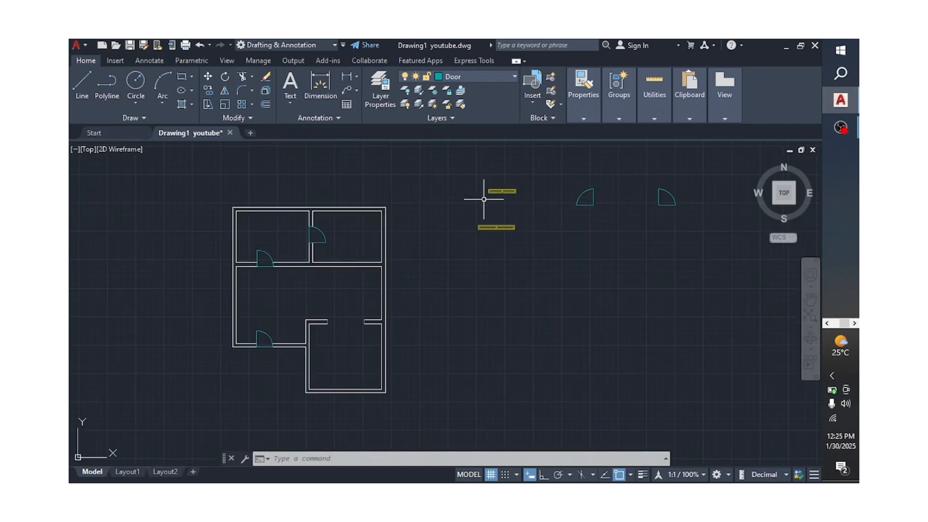
left_click(79, 83)
scroll(332, 387, "up", 2)
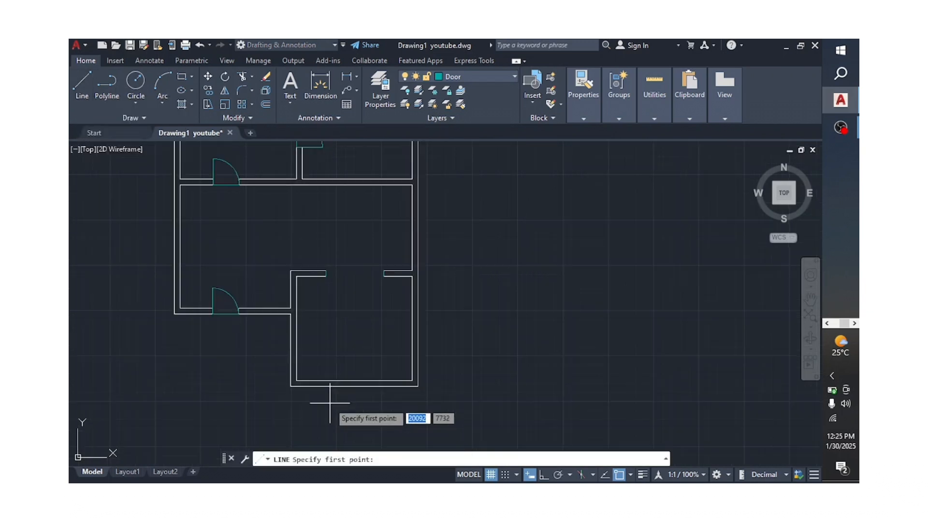
left_click(331, 366)
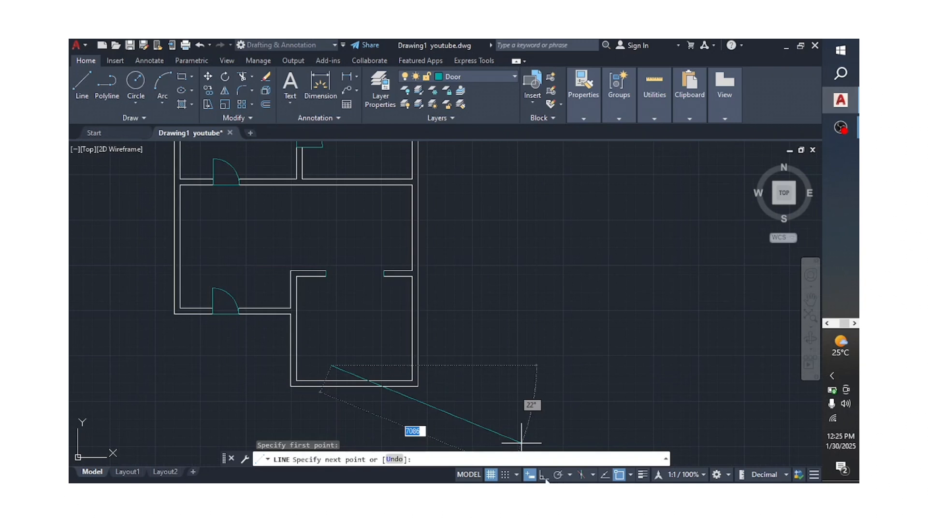
left_click(544, 475)
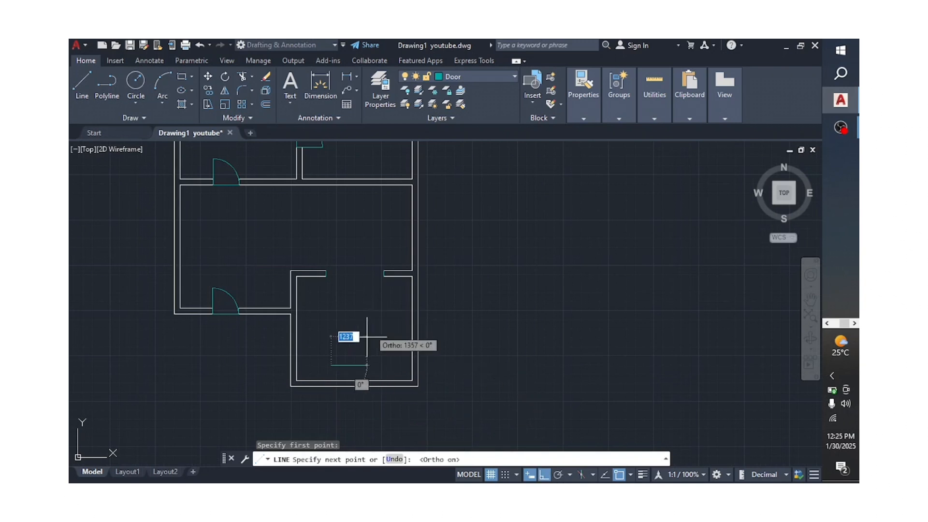
left_click(331, 406)
key("Return")
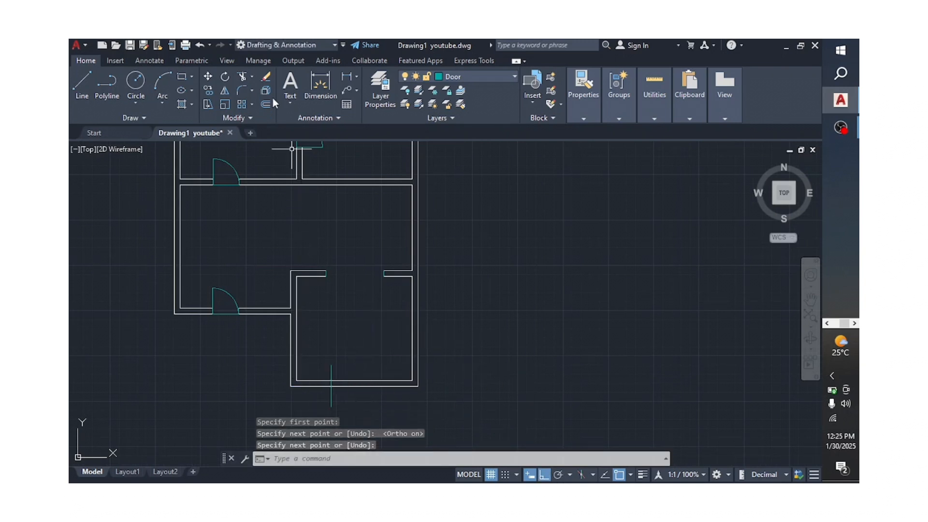
Step: Offset the vertical line across the lower room's bottom wall 2000 to the right
left_click(266, 104)
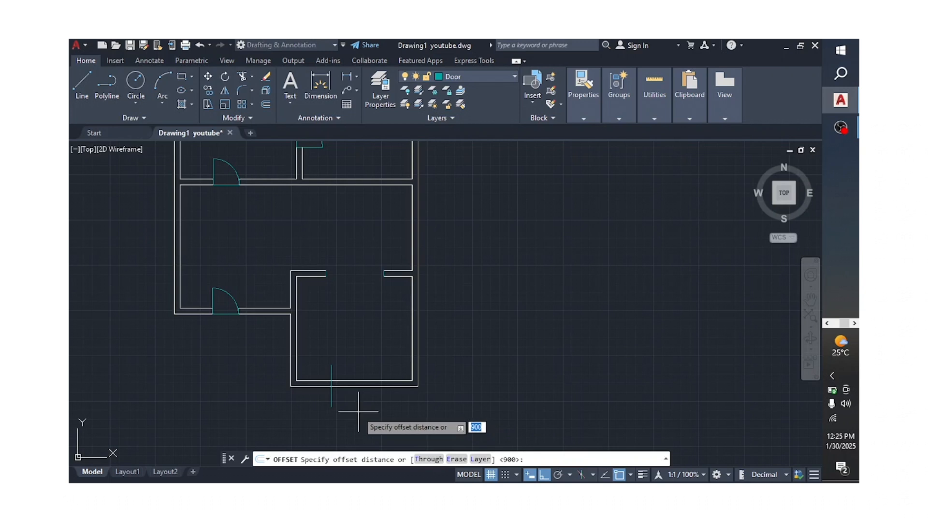
type("2000")
key("Return")
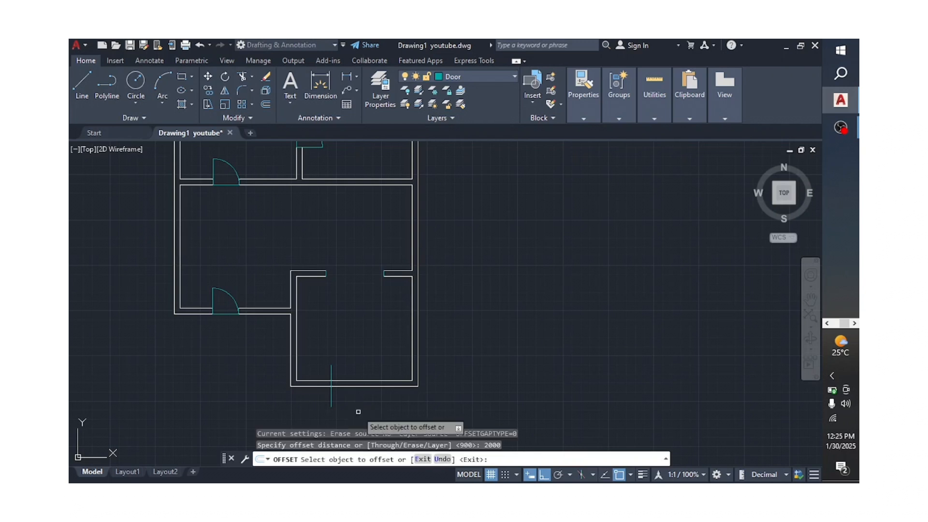
left_click(331, 387)
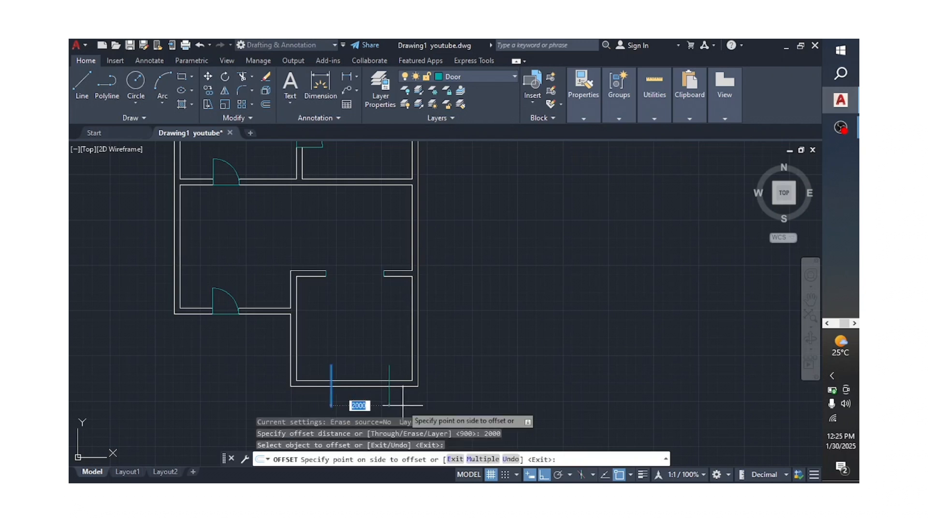
left_click(376, 394)
scroll(558, 339, "down", 4)
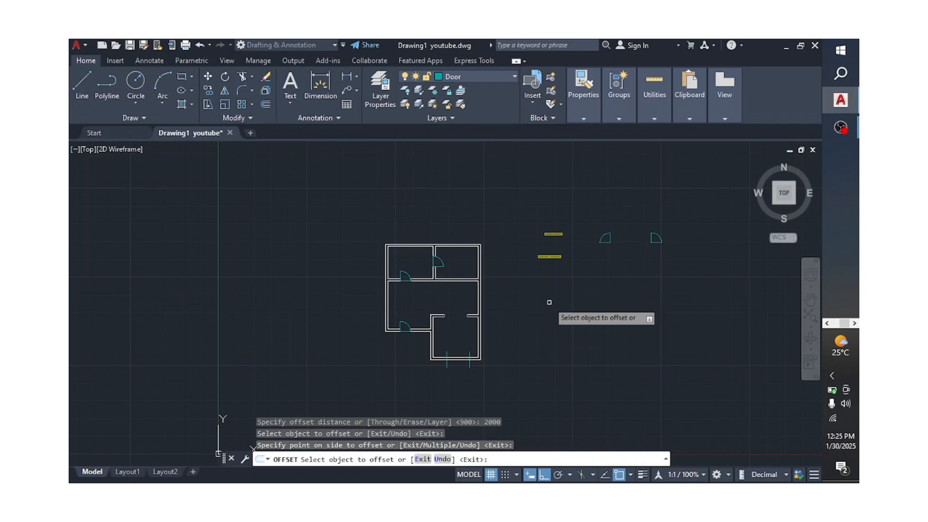
key("Escape")
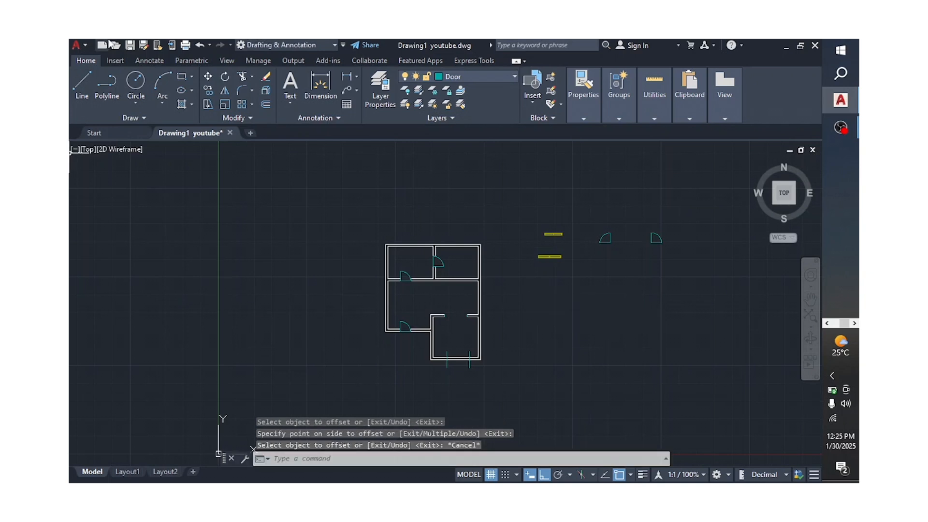
Step: Draw a short horizontal line across the left outer wall of the middle room, near its upper end
left_click(82, 80)
scroll(400, 308, "up", 3)
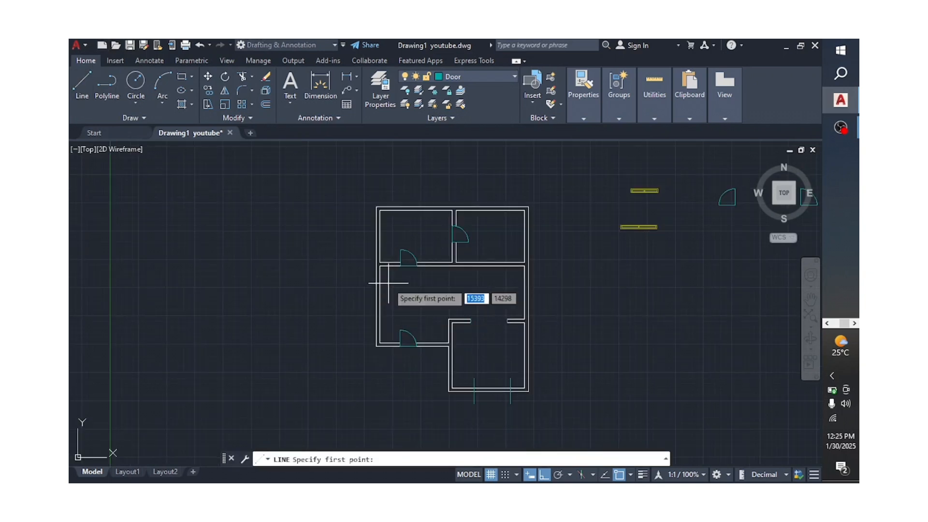
left_click(388, 283)
left_click(340, 281)
key("Return")
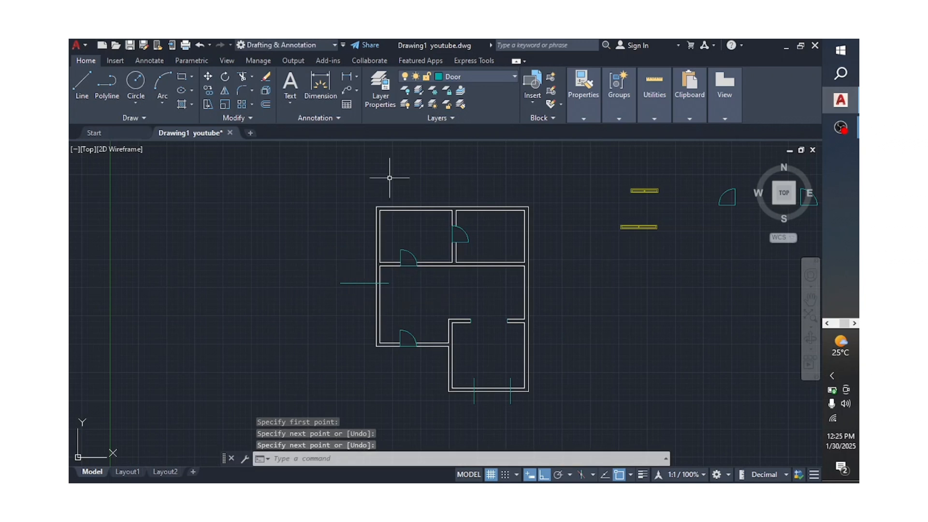
Step: Offset the horizontal line across the middle room's left outer wall 2000 downward
left_click(266, 105)
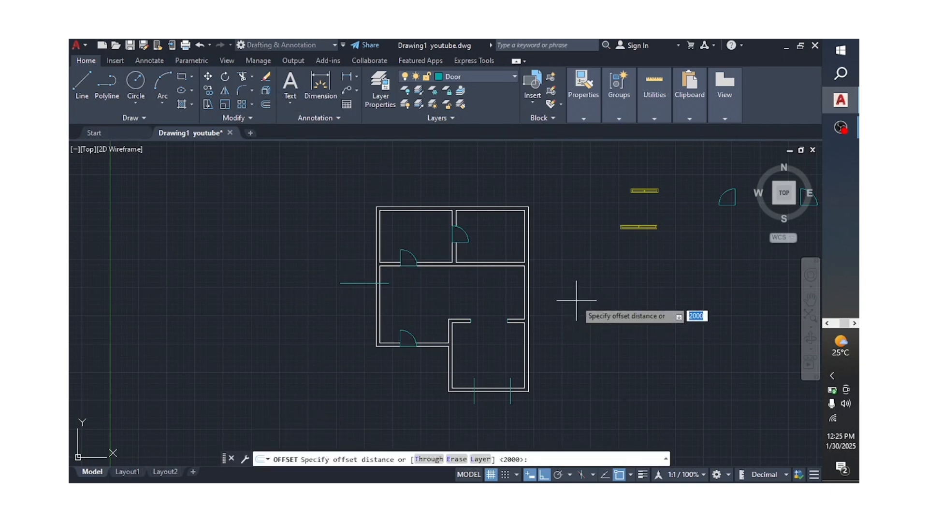
key("Return")
scroll(386, 292, "up", 4)
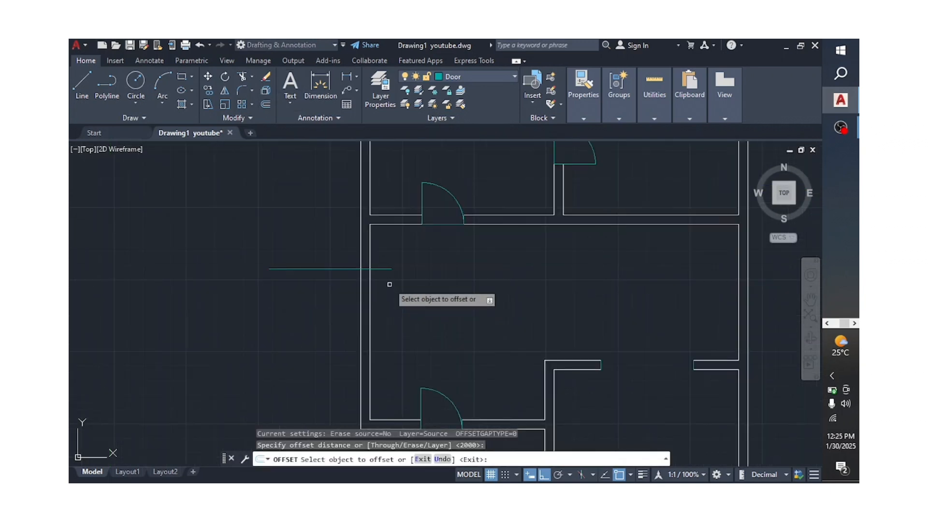
left_click(386, 269)
left_click(396, 329)
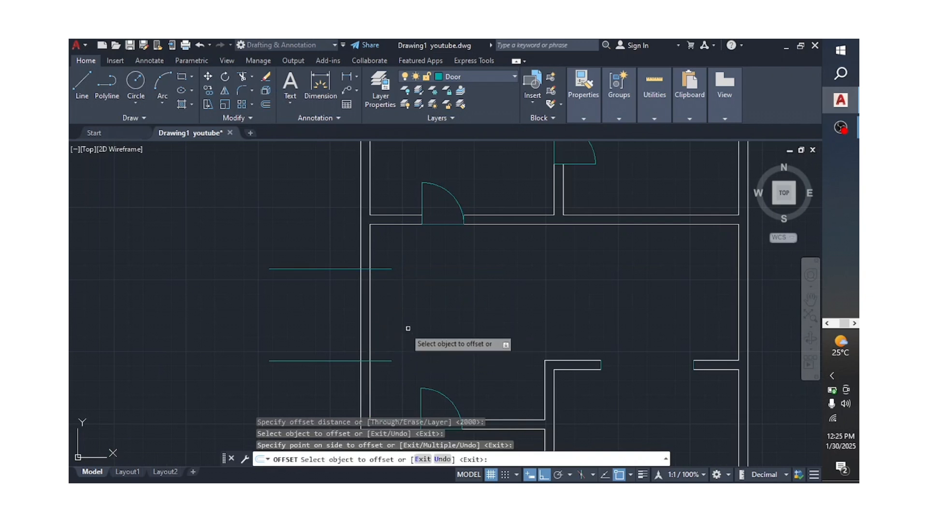
Step: Draw a short vertical line across the top outer wall of the upper-left room, left of the wall's middle
scroll(403, 320, "down", 4)
left_click(79, 82)
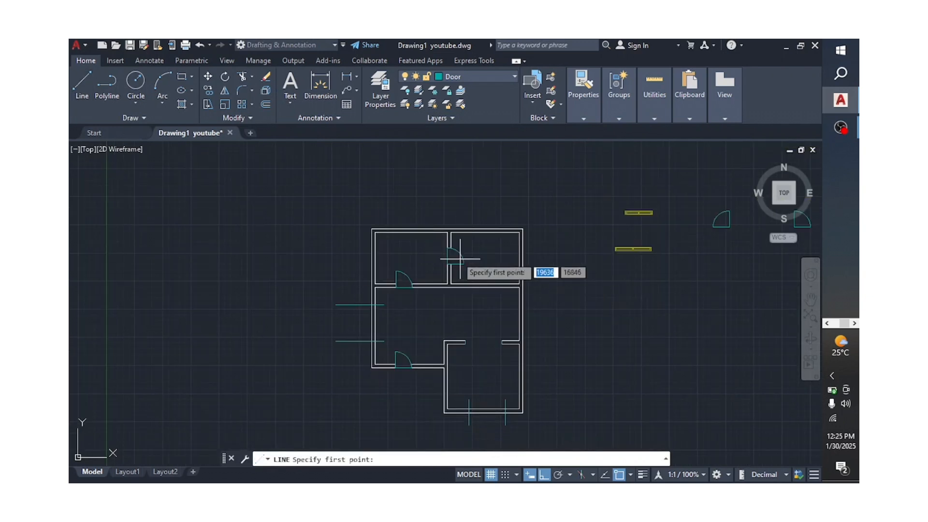
scroll(382, 227, "up", 2)
left_click(395, 211)
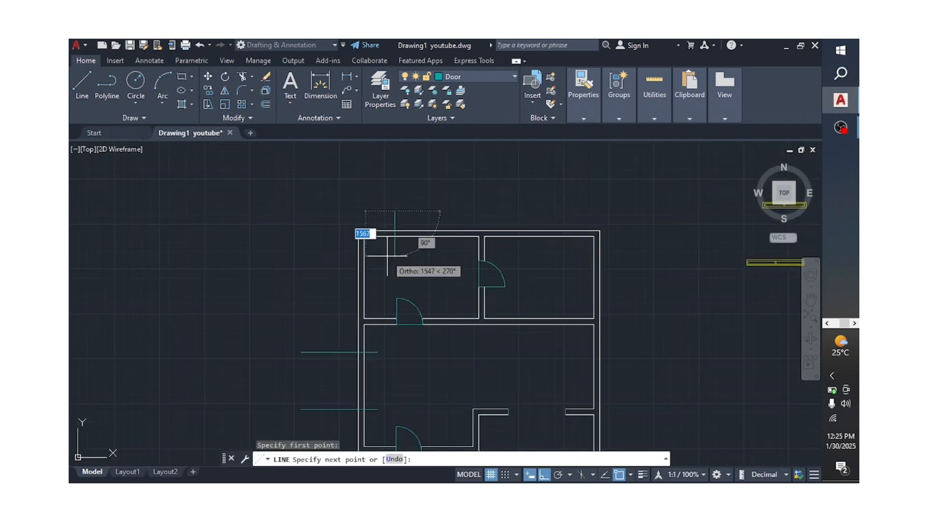
left_click(398, 262)
key("Return")
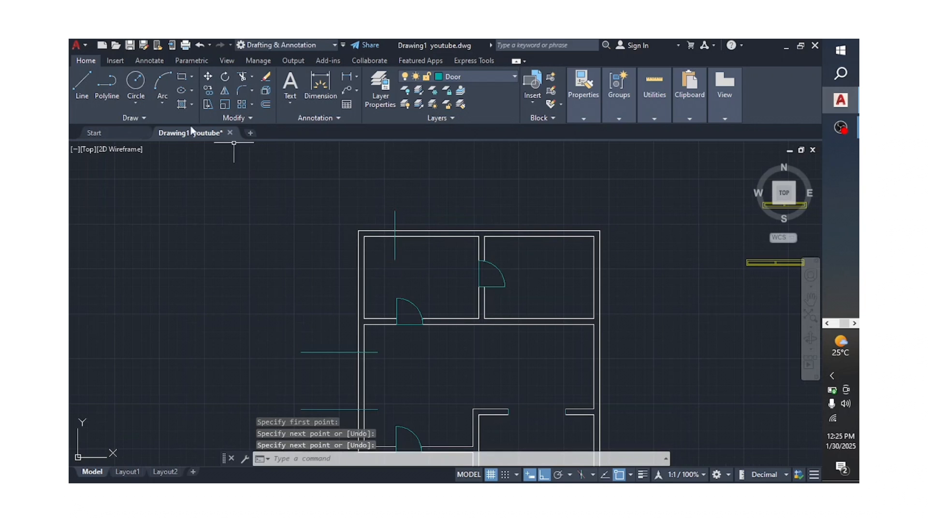
Step: Offset the vertical line across the upper-left room's top wall 1500 to the right
left_click(265, 104)
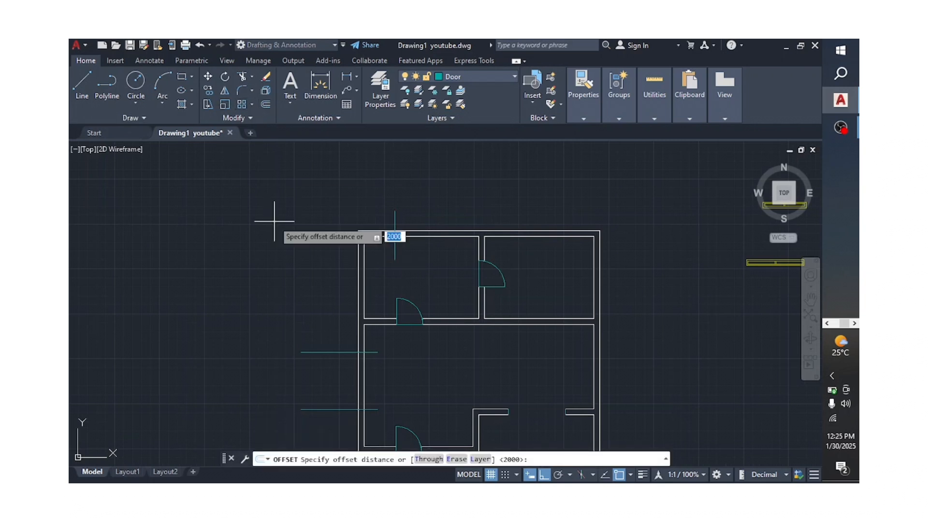
type("1500")
key("Return")
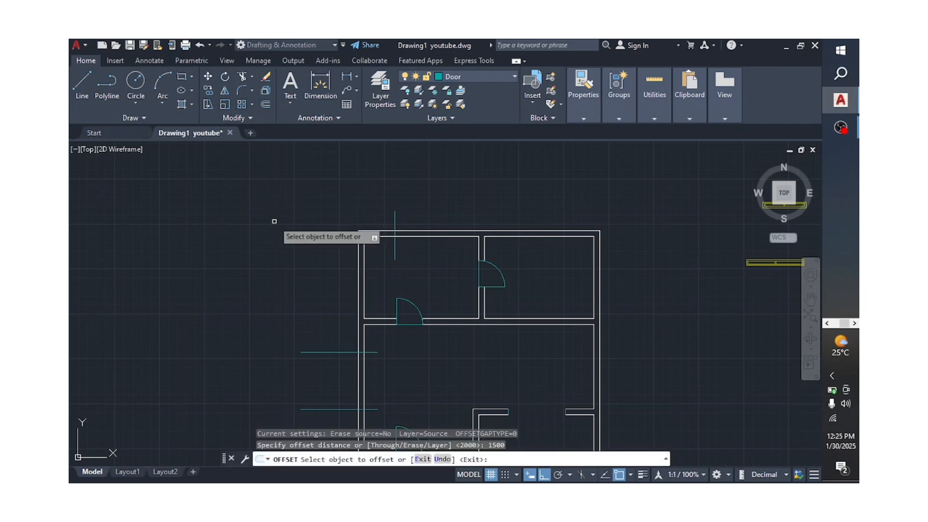
left_click(395, 214)
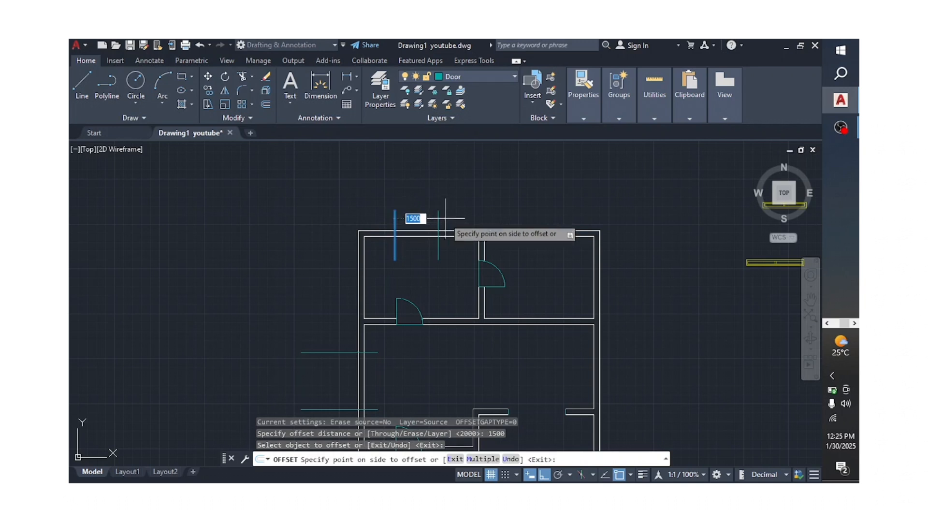
left_click(344, 274)
Step: Draw a short vertical line about 2033 long across the top outer wall of the upper-right room, left of its middle
scroll(344, 274, "down", 2)
scroll(451, 289, "up", 2)
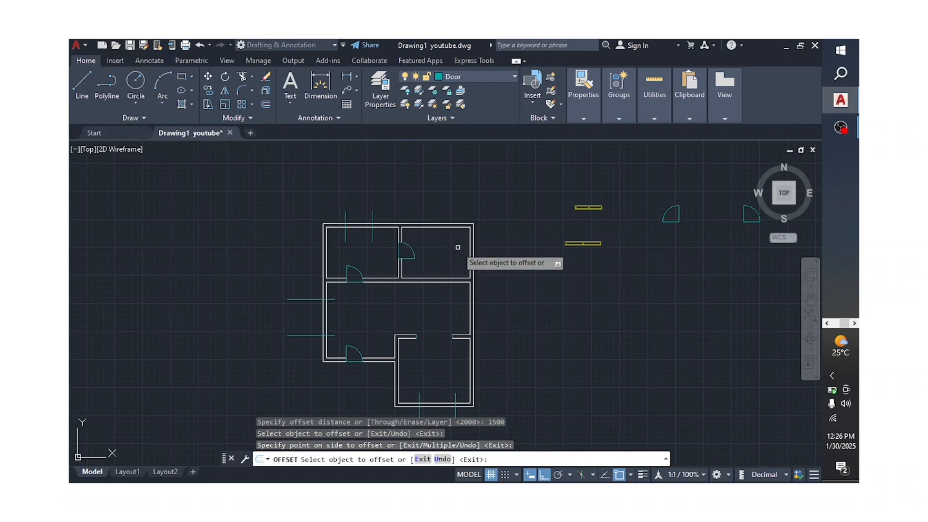
scroll(458, 248, "up", 2)
scroll(460, 248, "down", 2)
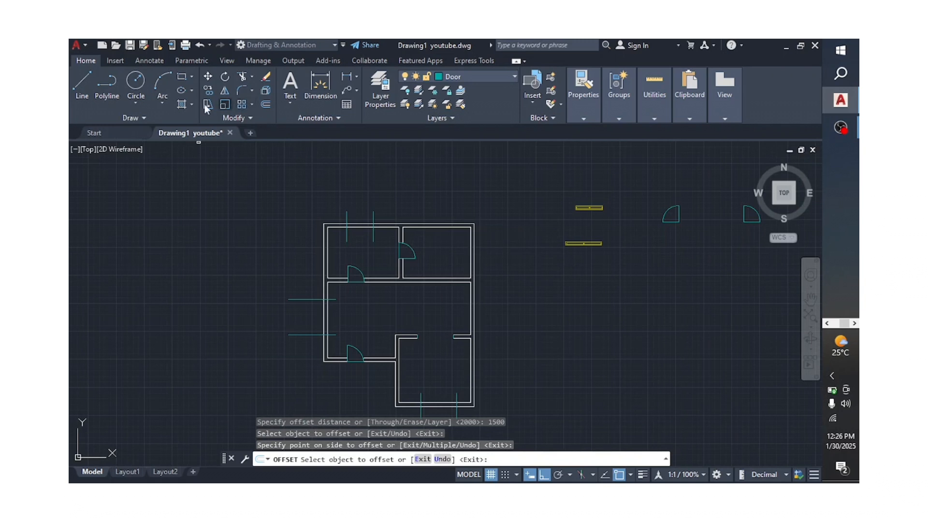
left_click(82, 83)
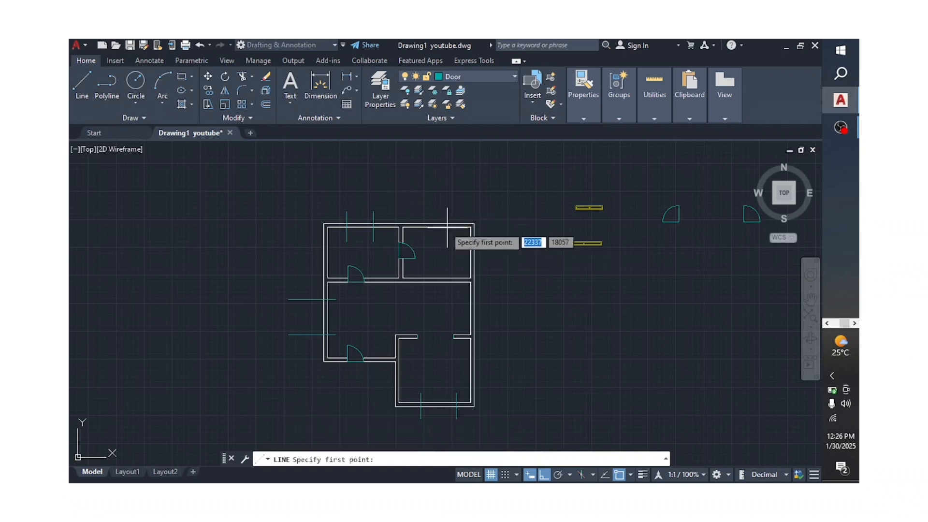
left_click(430, 206)
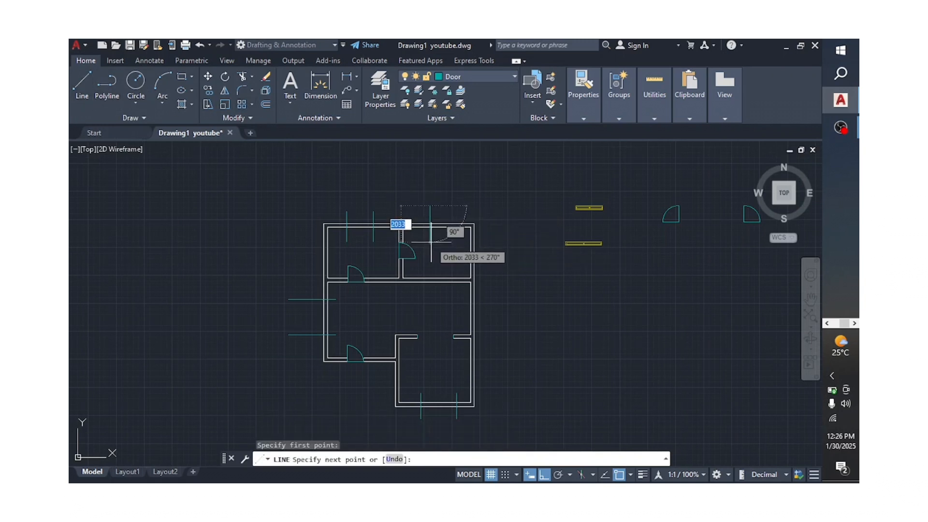
left_click(431, 244)
key("Return")
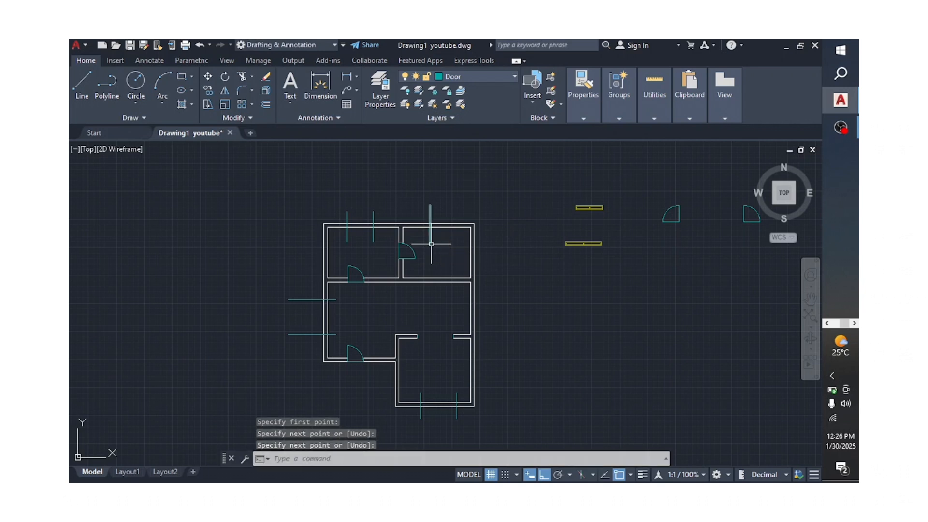
Step: Offset the vertical line across the upper-right room's top wall 1500 to the right and end the offset
left_click(265, 104)
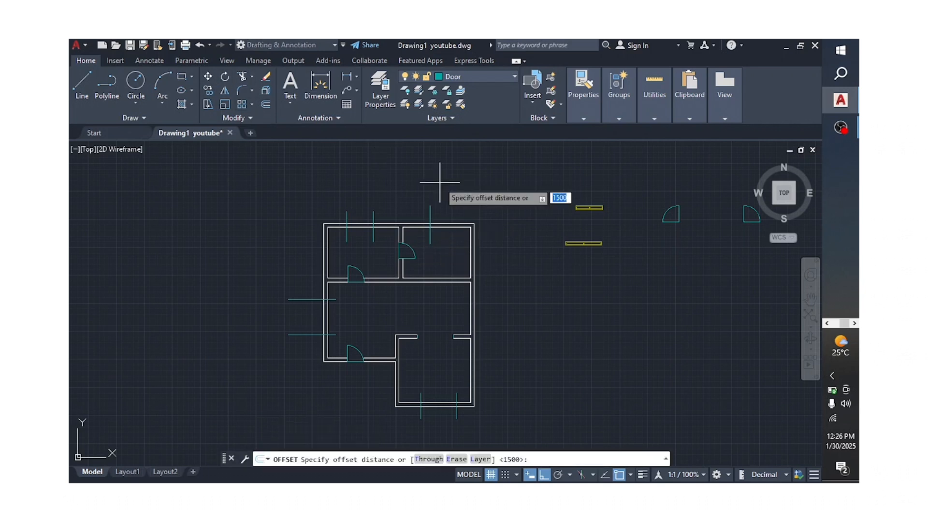
key("Return")
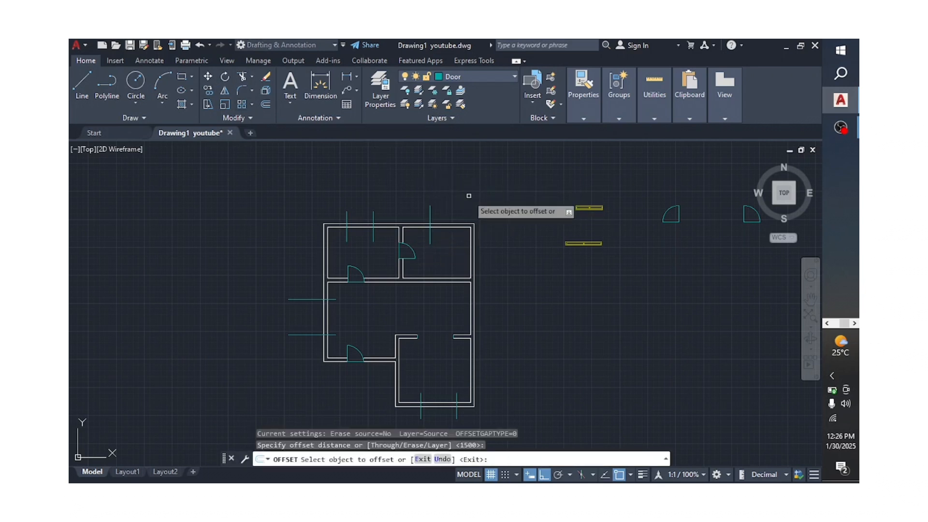
left_click(430, 213)
left_click(489, 192)
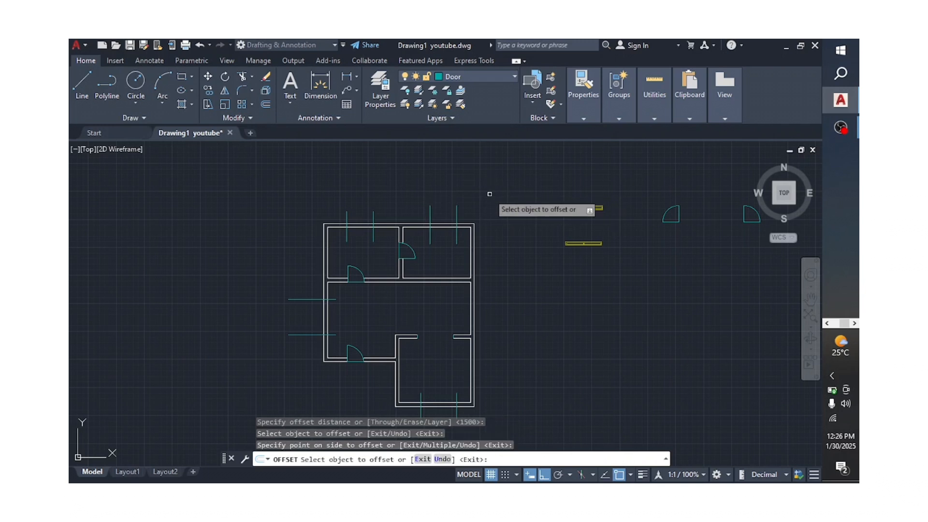
key("Return")
Step: Trim both wall lines between the two vertical markers in the lower room's bottom wall to open the window gap
scroll(441, 198, "down", 2)
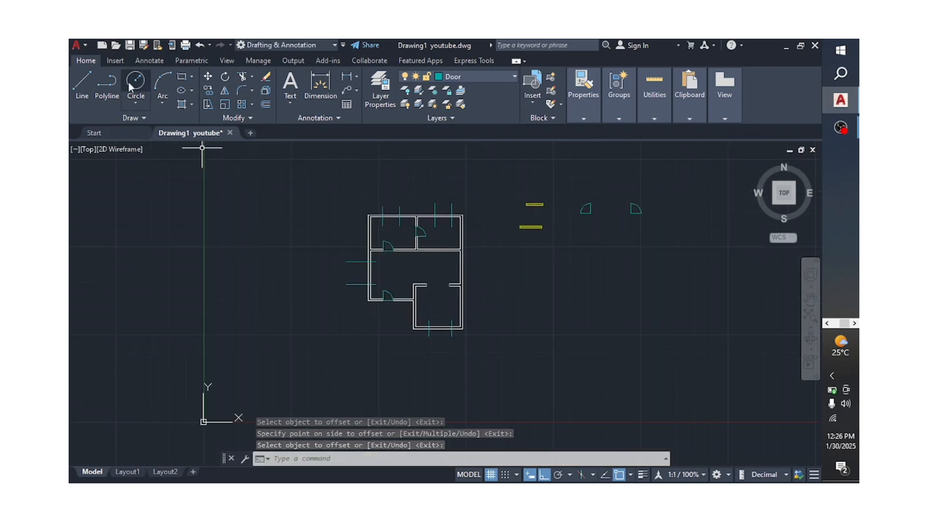
left_click(241, 76)
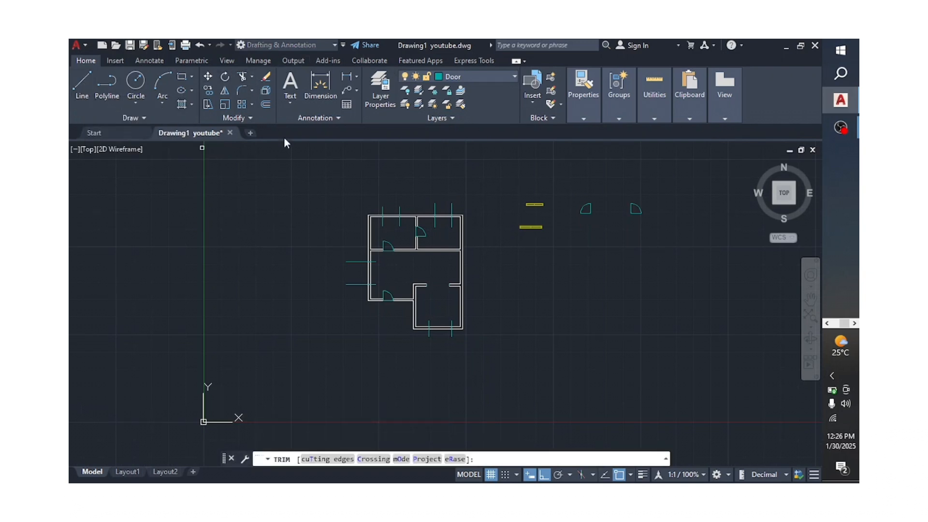
scroll(439, 341, "up", 2)
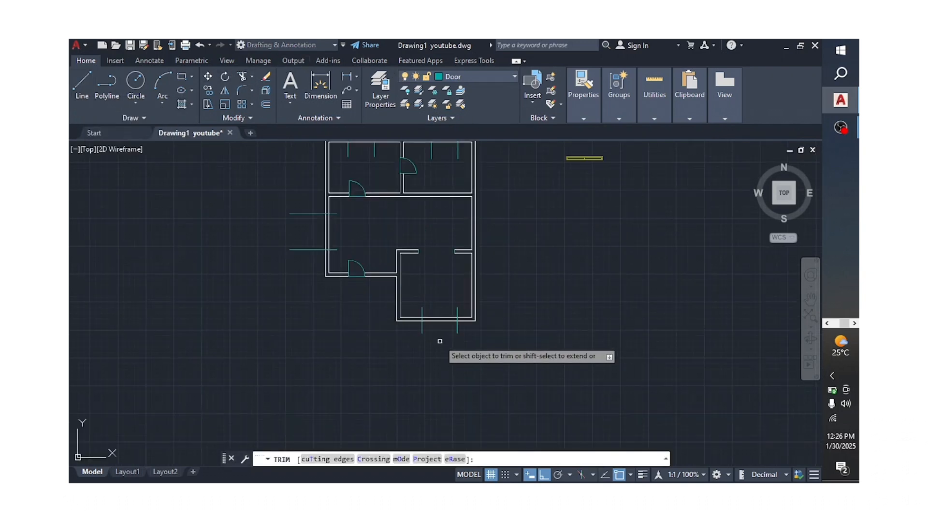
left_click(439, 303)
left_click(440, 335)
key("Return")
Step: Trim the vertical markers' overhanging ends below and above the lower room's bottom wall
scroll(478, 338, "up", 3)
left_click(439, 305)
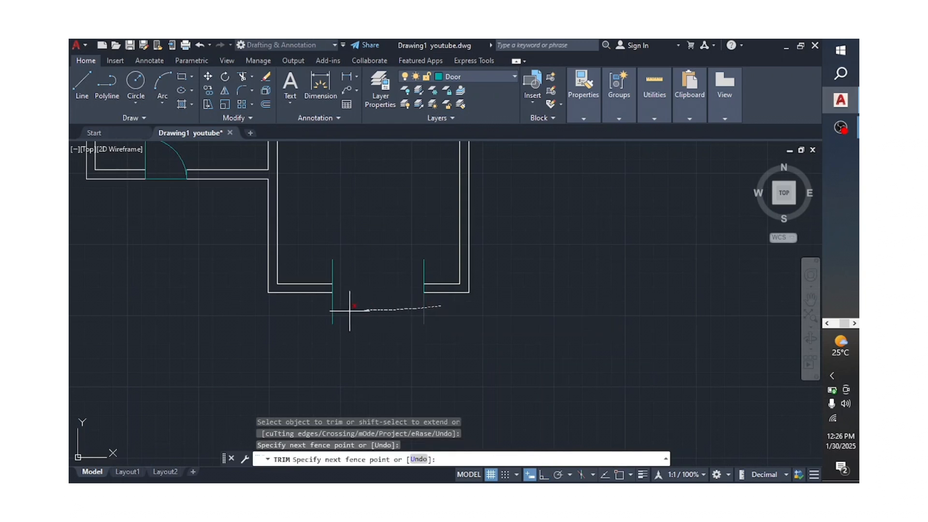
left_click(327, 311)
key("Return")
left_click(432, 264)
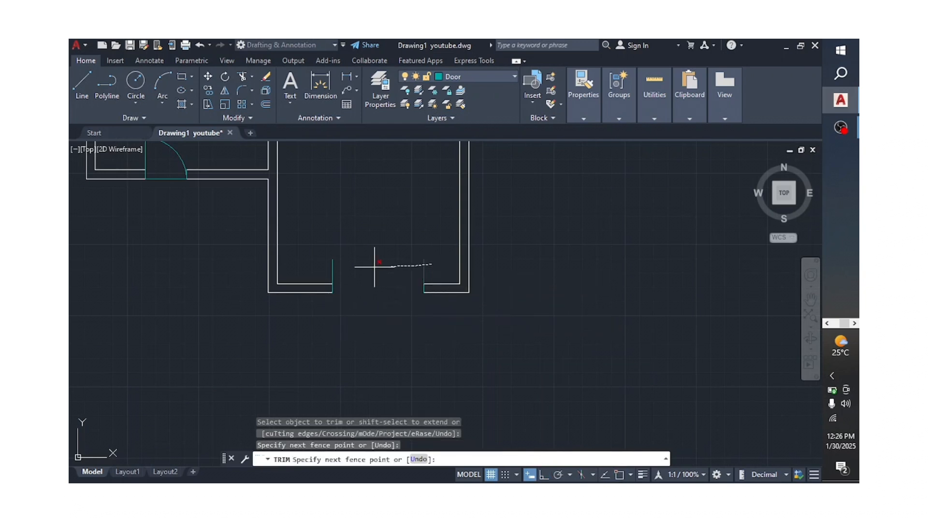
left_click(323, 270)
key("Return")
Step: Trim the middle room's left outer wall between the two horizontal markers and cut off the markers' overhanging ends
scroll(293, 262, "down", 3)
scroll(340, 254, "up", 3)
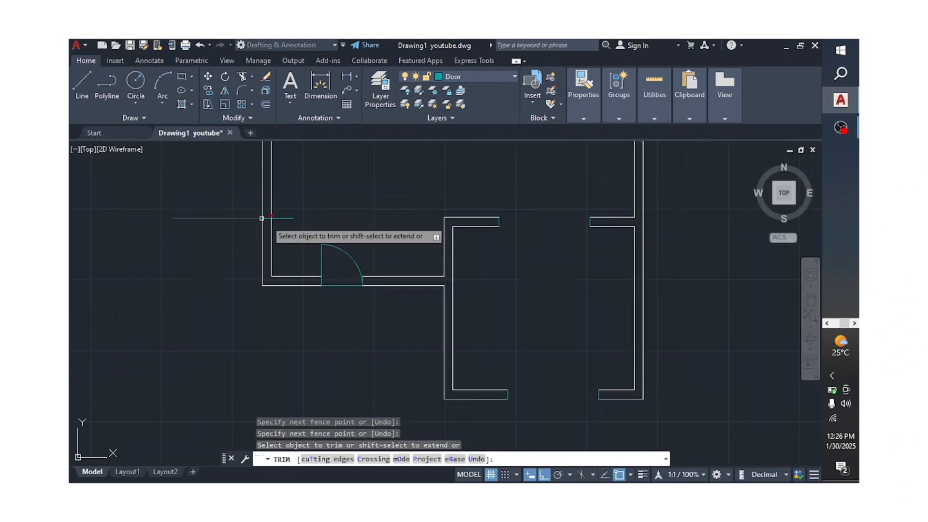
scroll(265, 219, "down", 2)
left_click(269, 183)
key("Return")
left_click_drag(239, 150, 228, 226)
left_click_drag(279, 161, 285, 219)
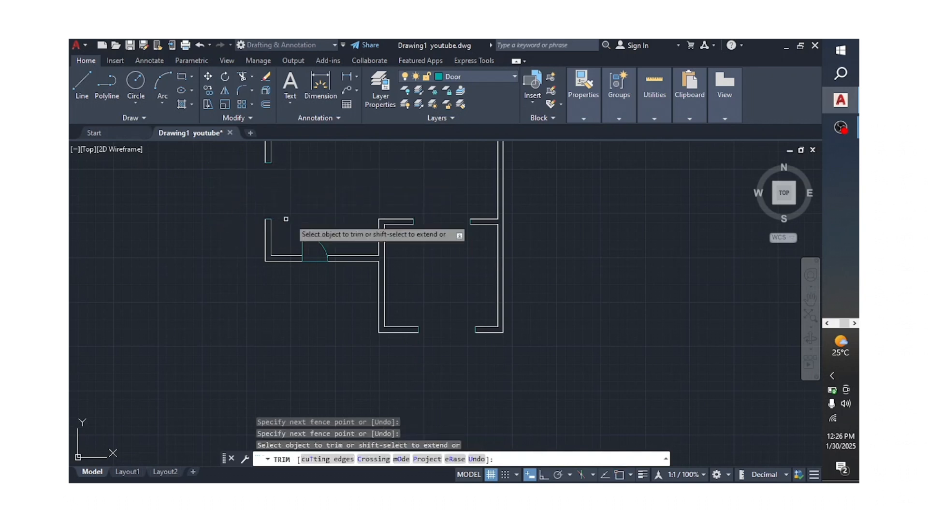
Step: Trim the upper-left room's top wall between its two vertical markers and remove the markers' overhanging ends
scroll(285, 219, "down", 2)
scroll(338, 203, "up", 3)
left_click_drag(349, 169, 349, 208)
left_click_drag(384, 174, 320, 175)
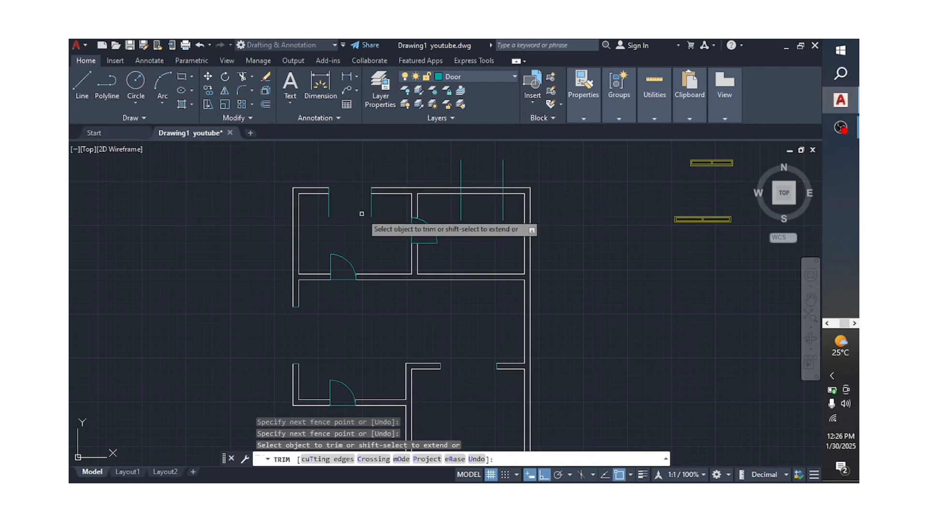
scroll(366, 210, "up", 2)
left_click_drag(378, 206, 294, 203)
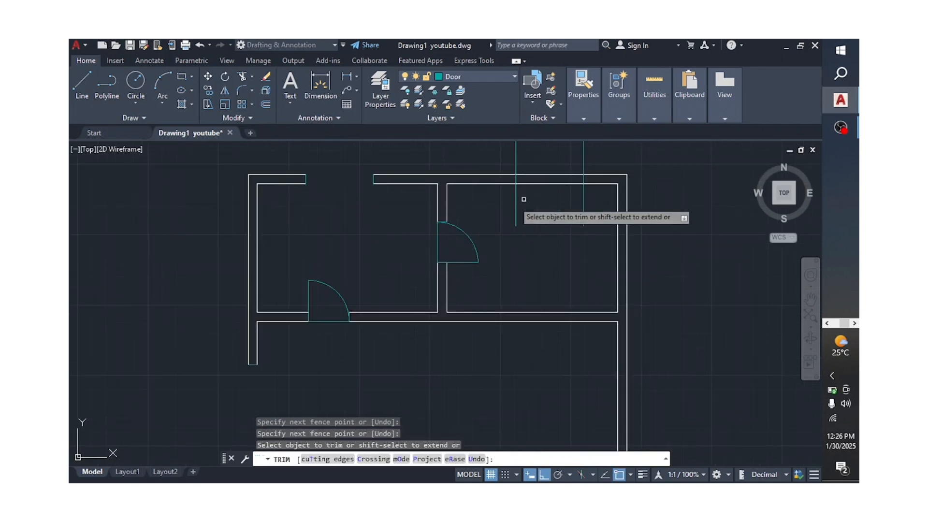
Step: Trim the upper-right room's top wall between its vertical markers, remove the markers' overhanging ends and end trimming
scroll(524, 197, "down", 2)
scroll(506, 232, "up", 3)
mouse_move(508, 162)
left_mouse_down()
mouse_move(507, 223)
mouse_move(438, 232)
left_mouse_up()
scroll(485, 276, "down", 2)
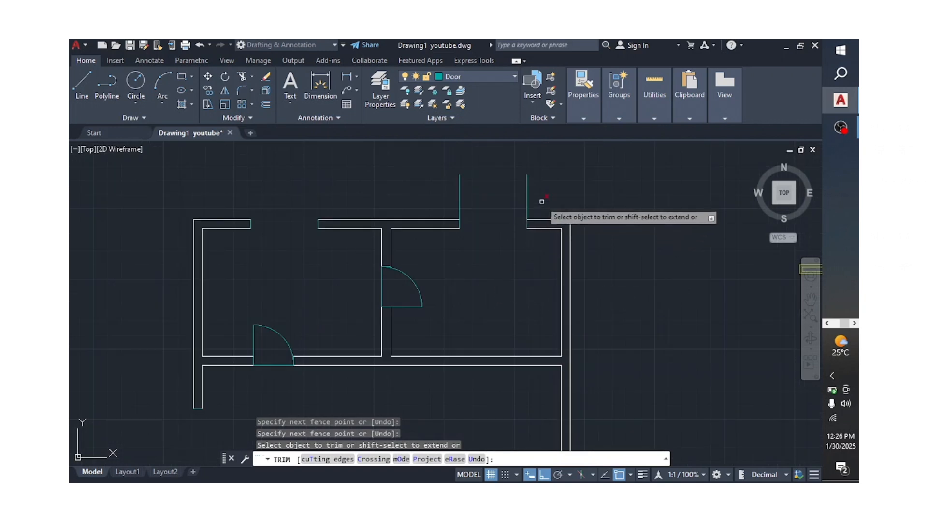
left_click_drag(551, 192, 447, 193)
scroll(481, 183, "down", 2)
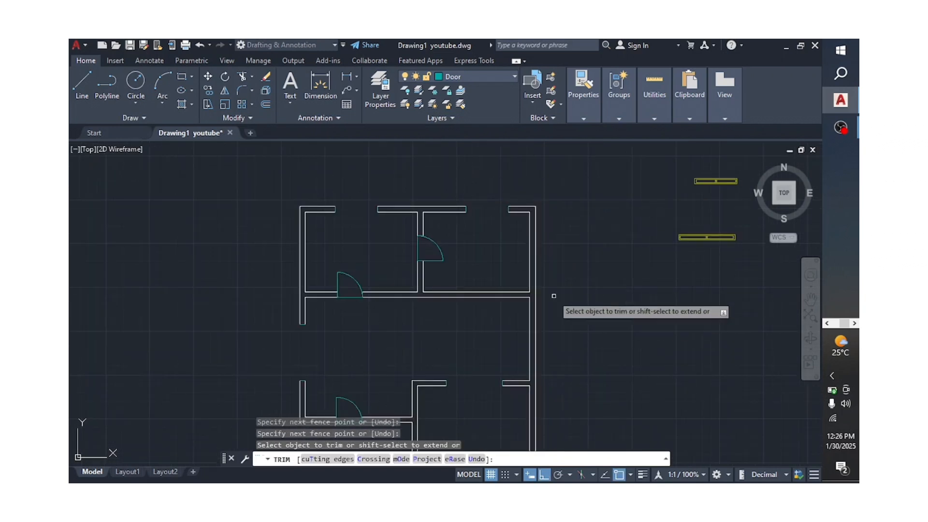
scroll(608, 333, "down", 2)
key("Escape")
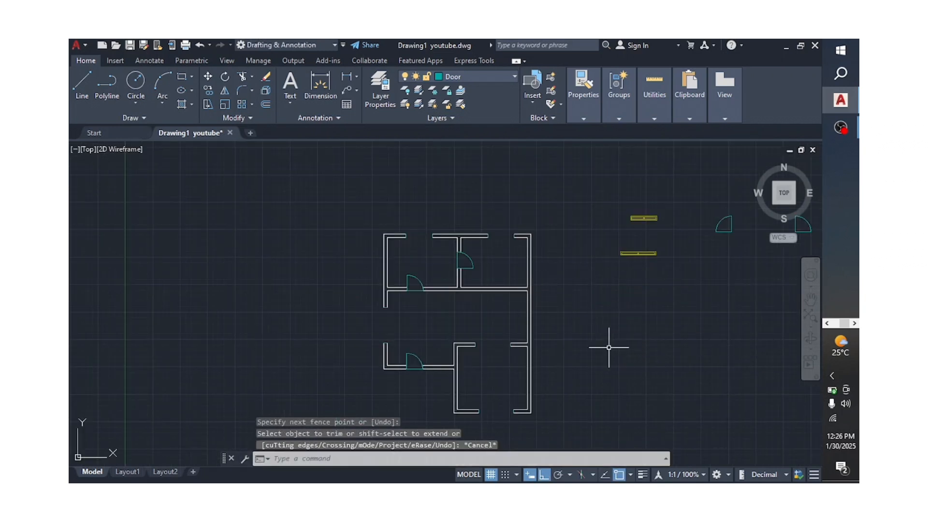
Step: Define the shorter window symbol beside the plan as a block named Window, with its lower-left corner as the base point
scroll(628, 246, "down", 1)
scroll(621, 249, "up", 4)
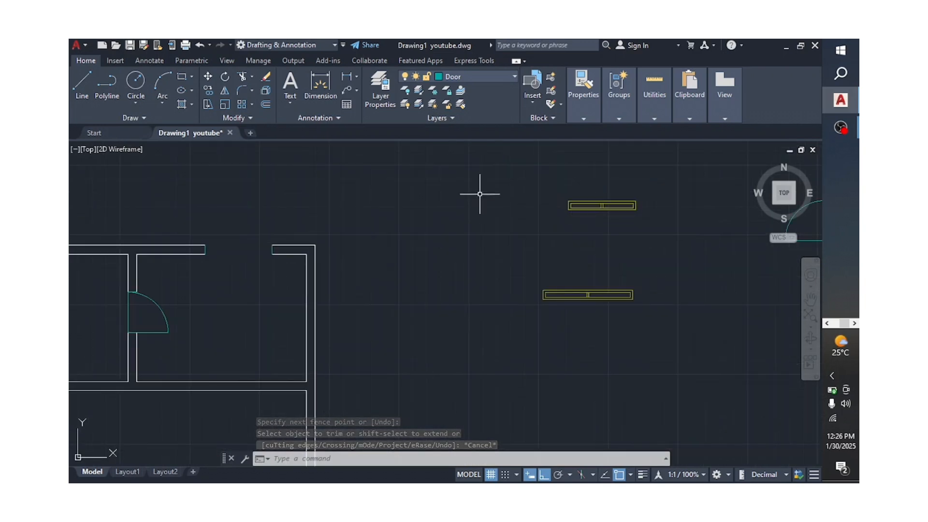
scroll(484, 191, "down", 2)
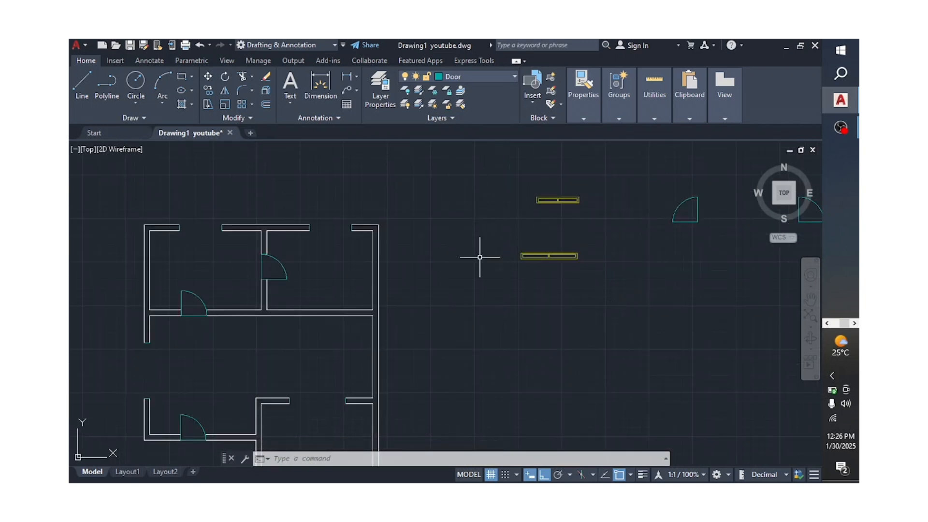
type("lock")
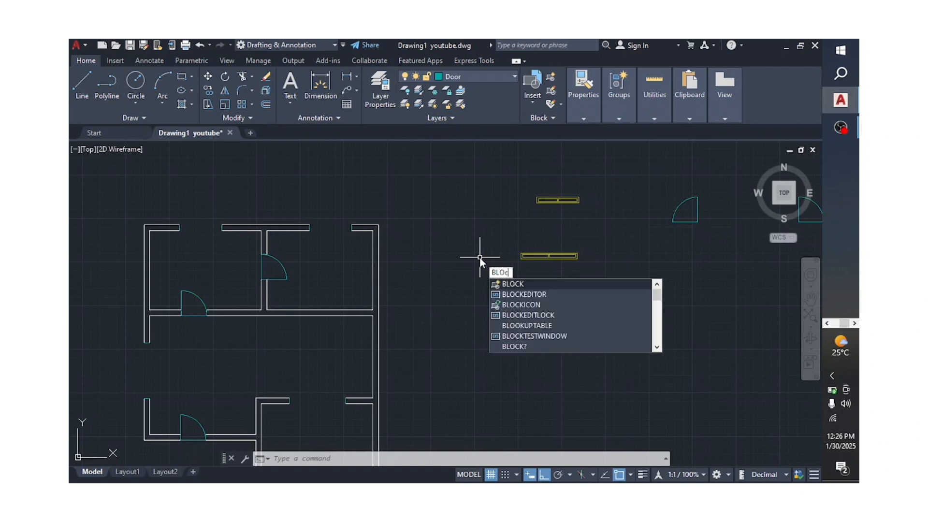
left_click(543, 284)
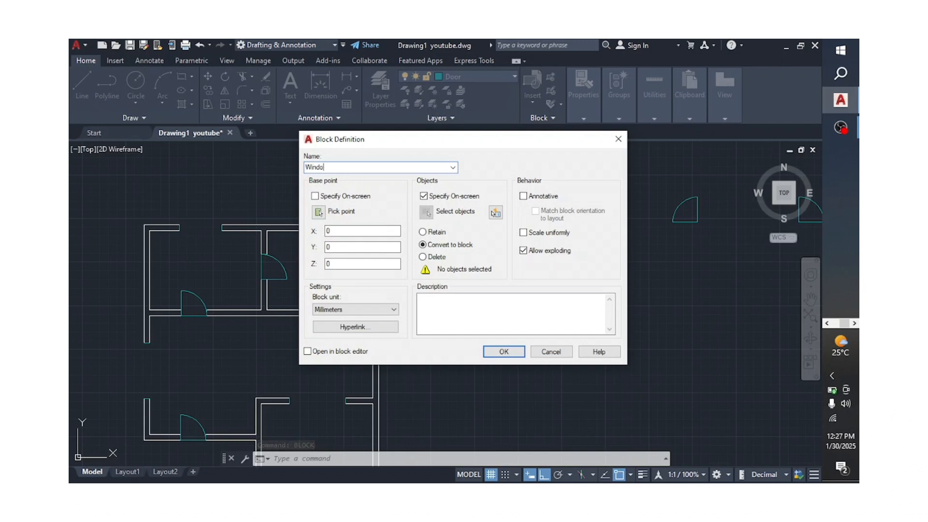
left_click(318, 212)
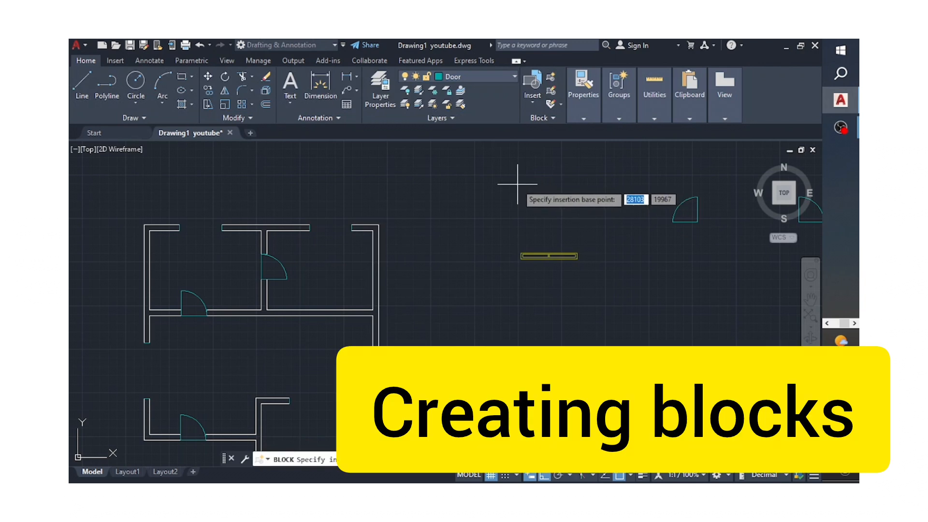
left_click(532, 197)
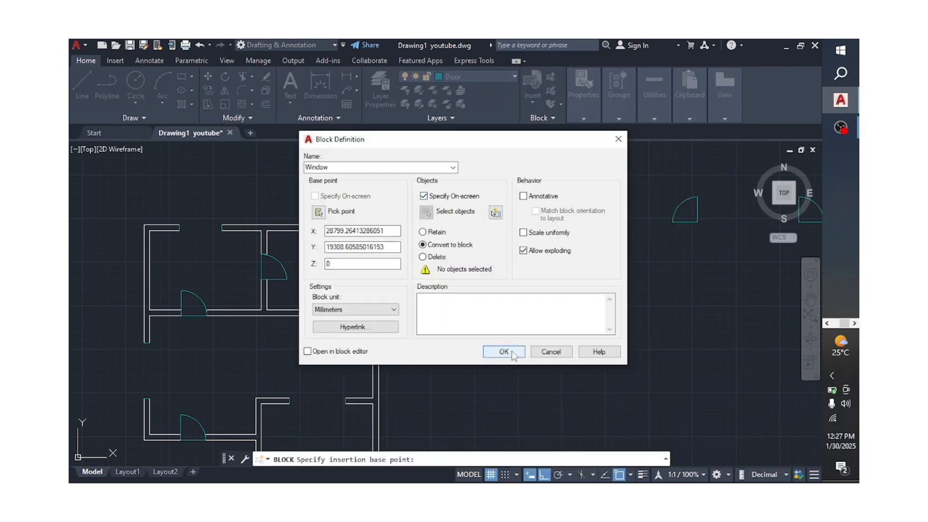
left_click(504, 352)
left_click(516, 173)
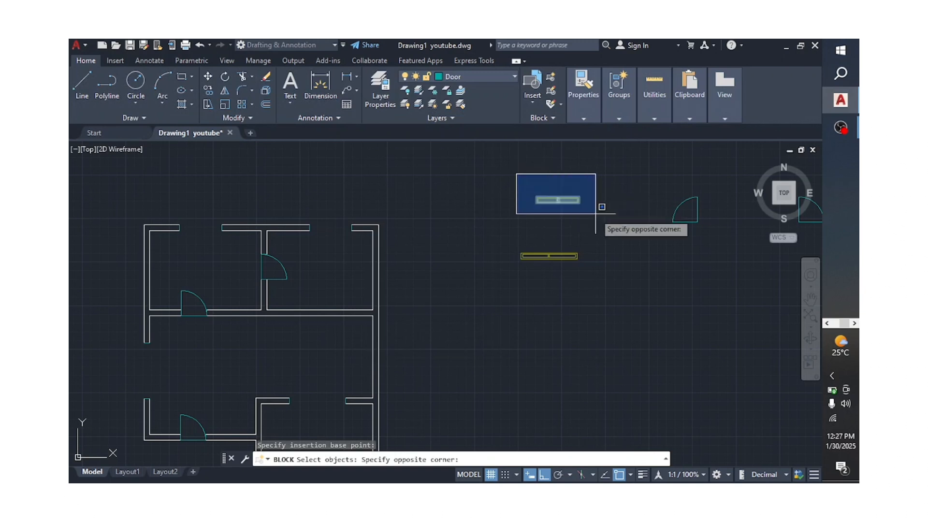
left_click(598, 215)
key("Return")
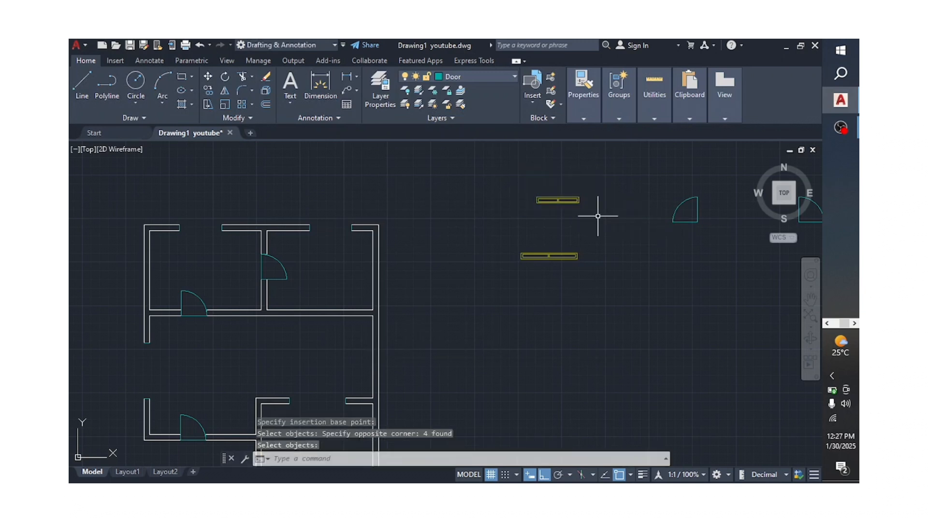
Step: Define the longer window symbol as a block named window 1, with its lower-left corner as the base point
key("Return")
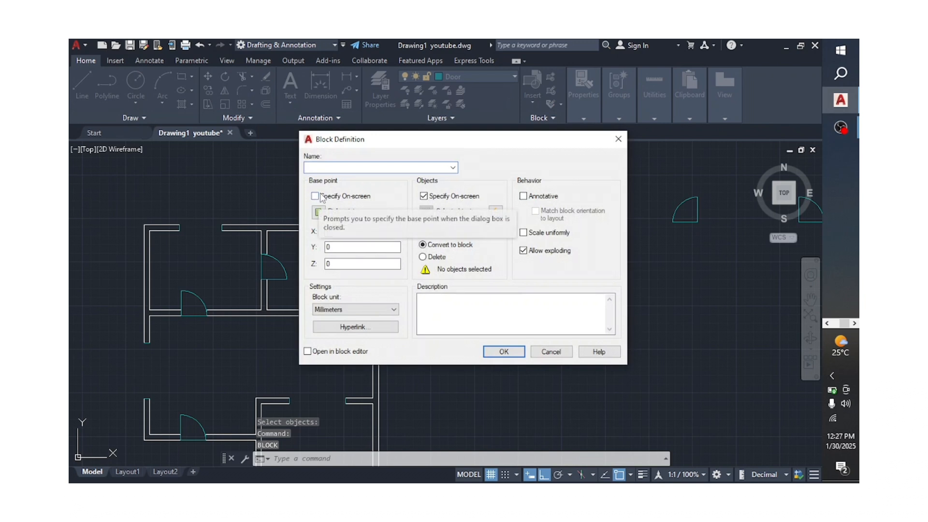
type("window 1")
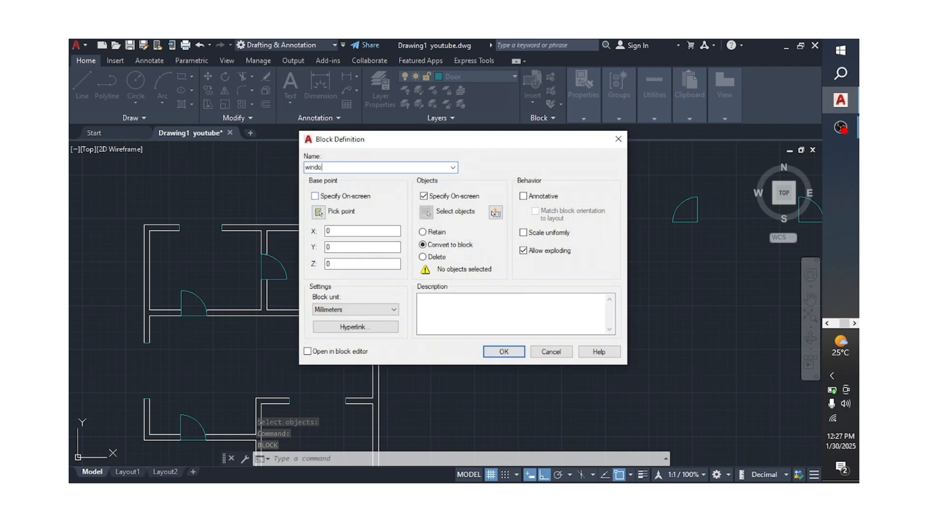
left_click(319, 213)
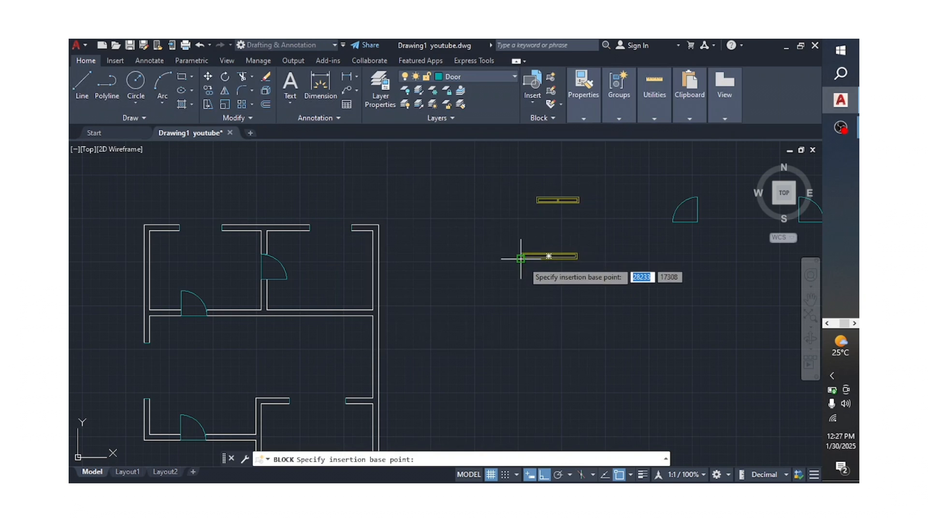
scroll(518, 254, "up", 3)
left_click(515, 248)
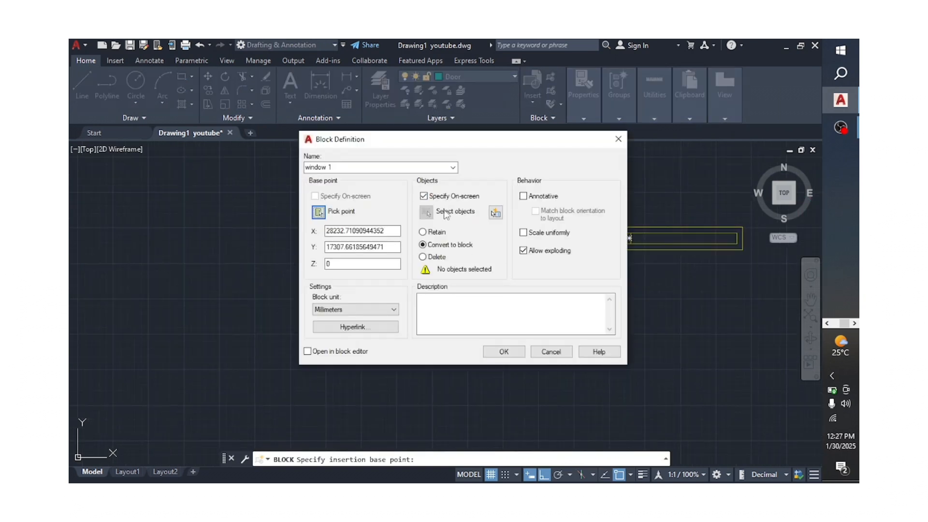
left_click(501, 351)
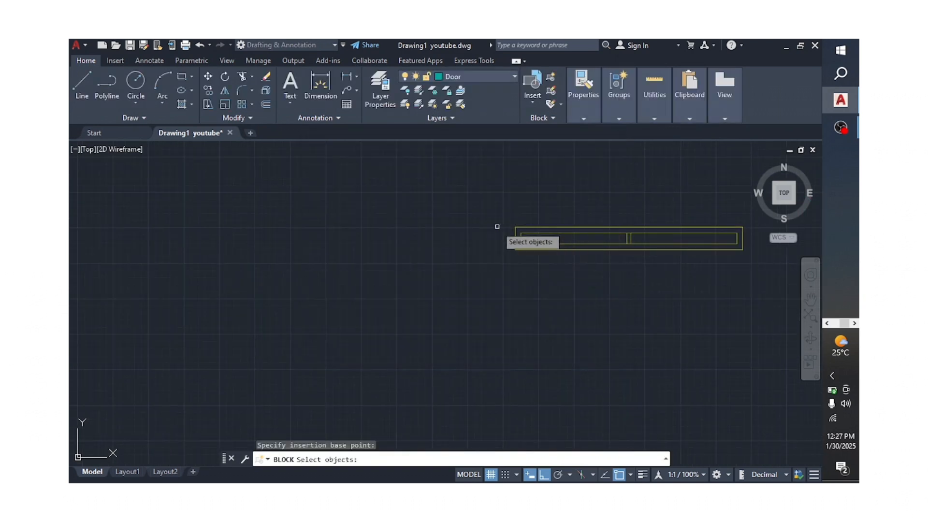
left_click(455, 195)
left_click(744, 317)
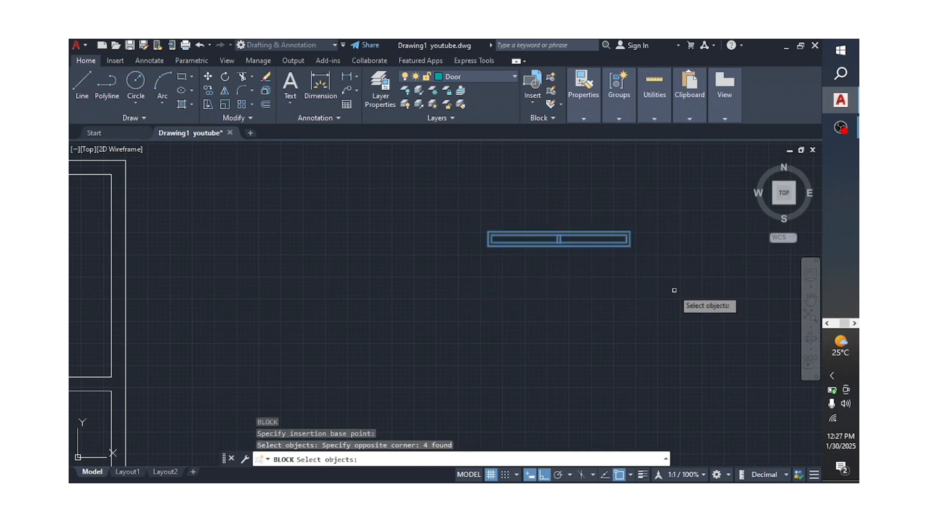
key("Return")
Step: Copy the longer window block from its lower-left corner to a free spot straight below the original and end copying
scroll(621, 263, "down", 5)
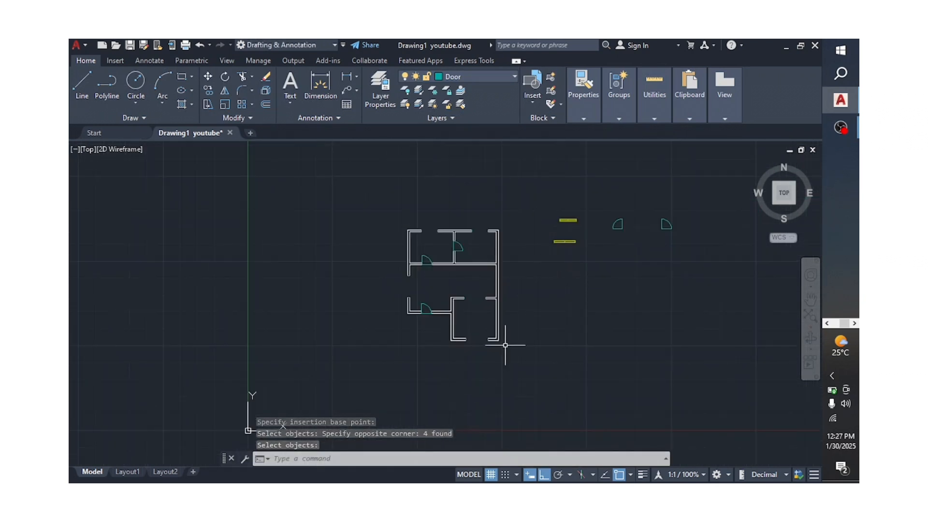
scroll(490, 342, "up", 2)
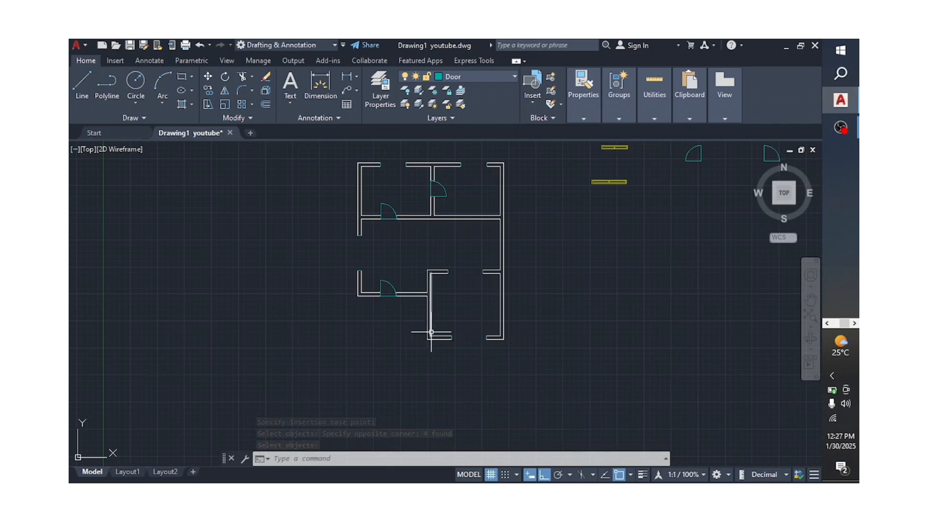
scroll(431, 333, "down", 2)
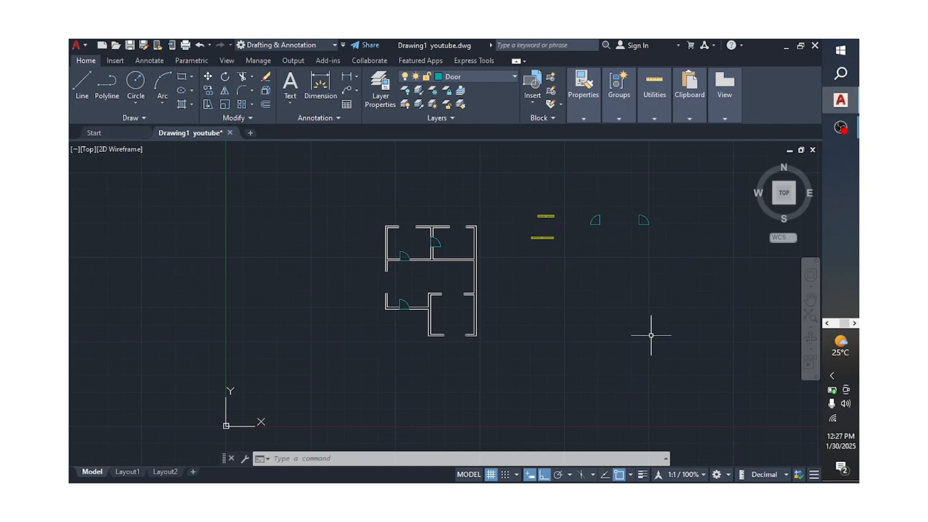
left_click(210, 89)
scroll(537, 230, "up", 5)
left_click(540, 231)
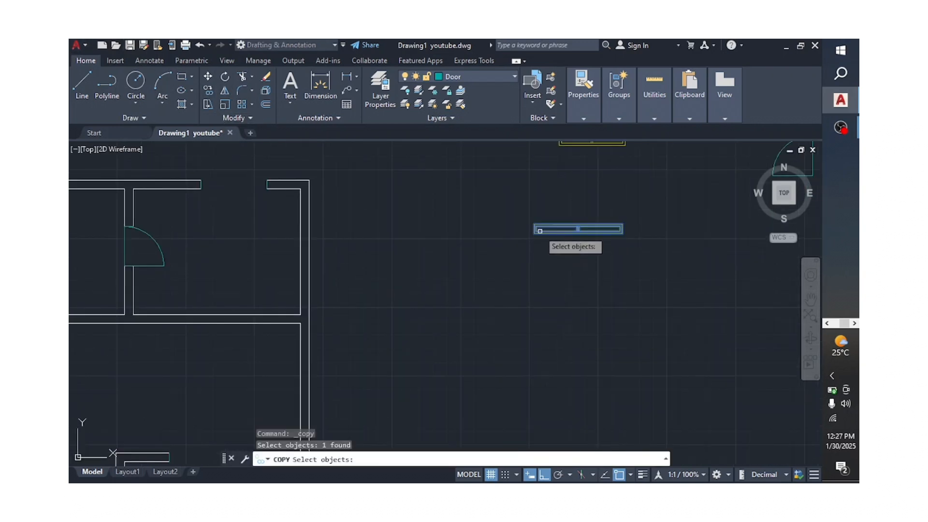
key("Return")
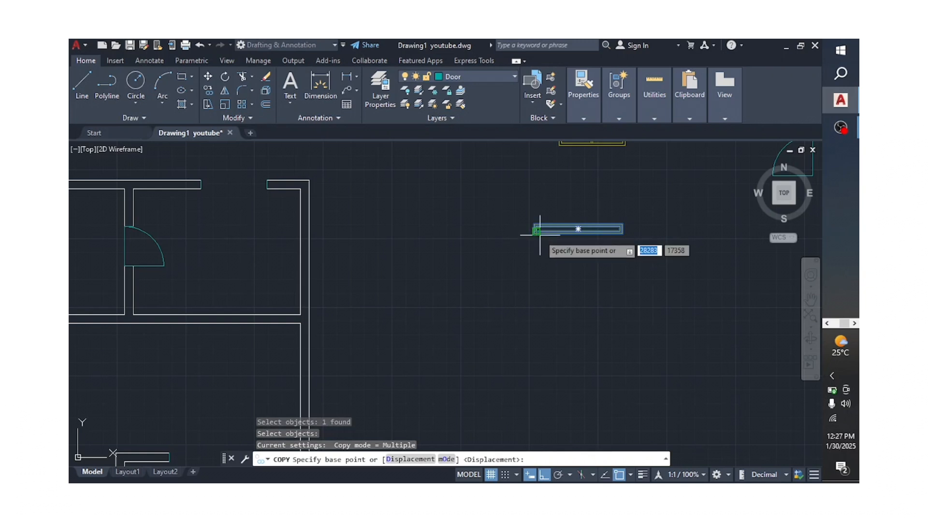
left_click(534, 233)
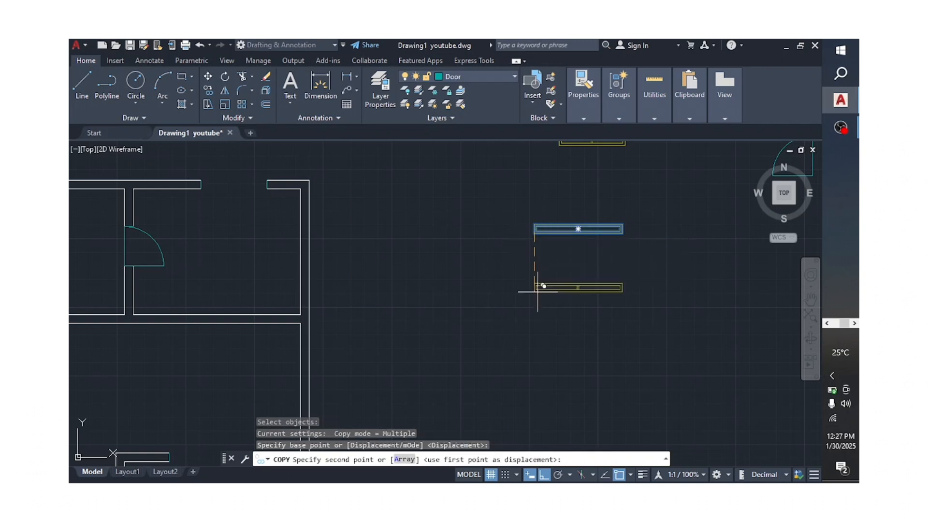
left_click(534, 335)
scroll(513, 276, "down", 3)
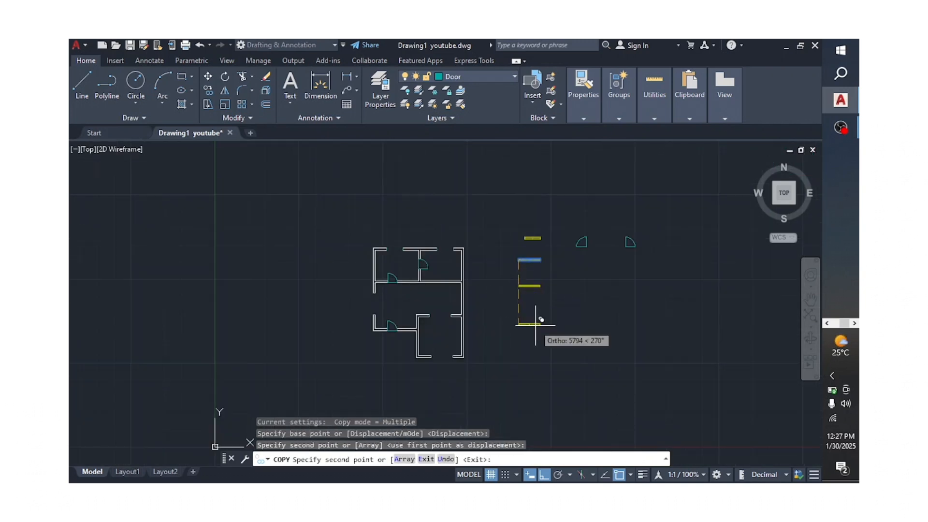
key("Escape")
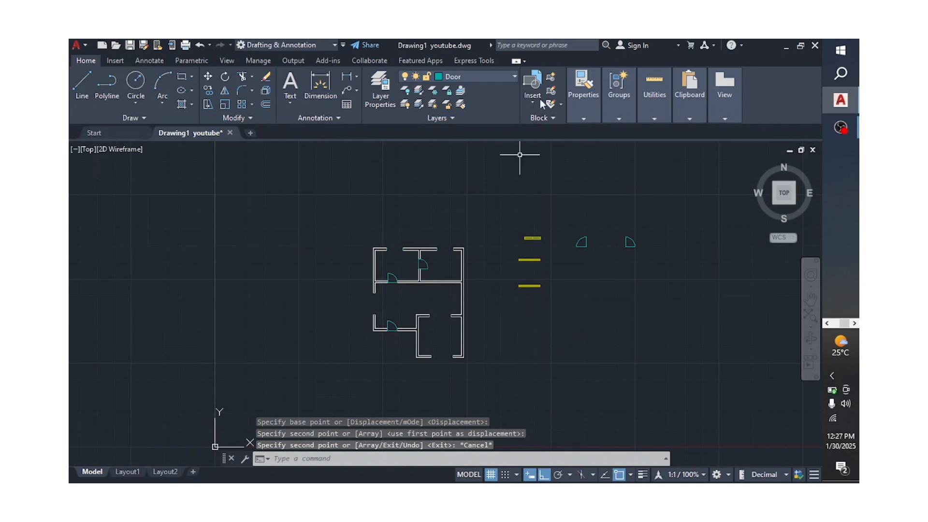
Step: Copy the shorter window block horizontally, about 3544 units to the left of the original, and end copying
scroll(529, 265, "up", 2)
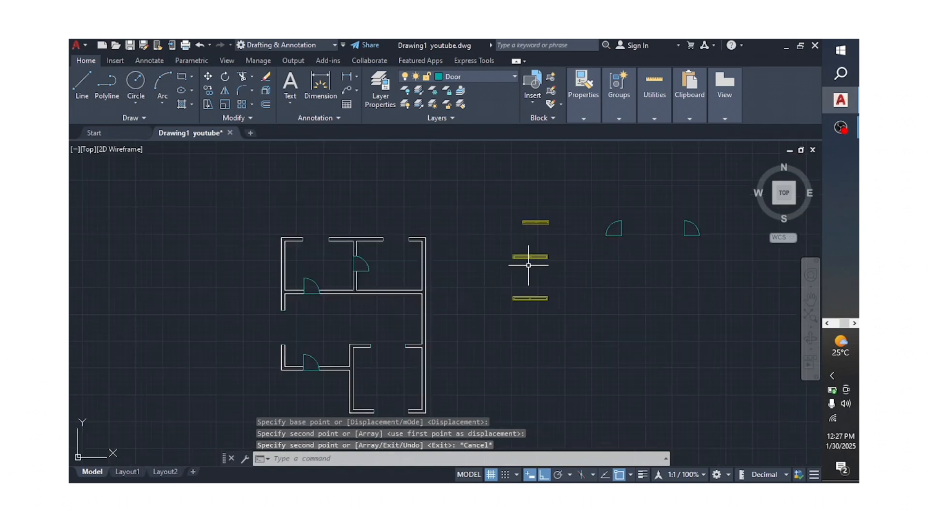
left_click(211, 89)
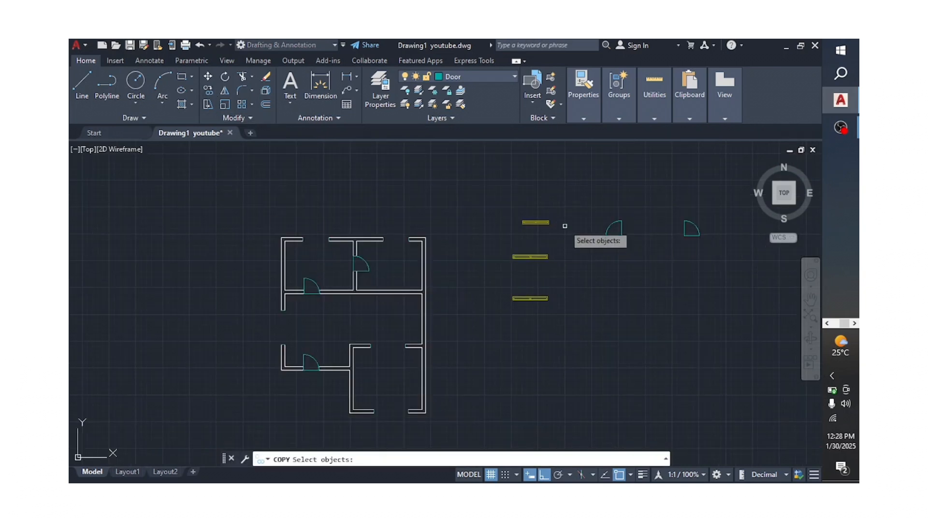
left_click(553, 209)
left_click(516, 227)
key("Return")
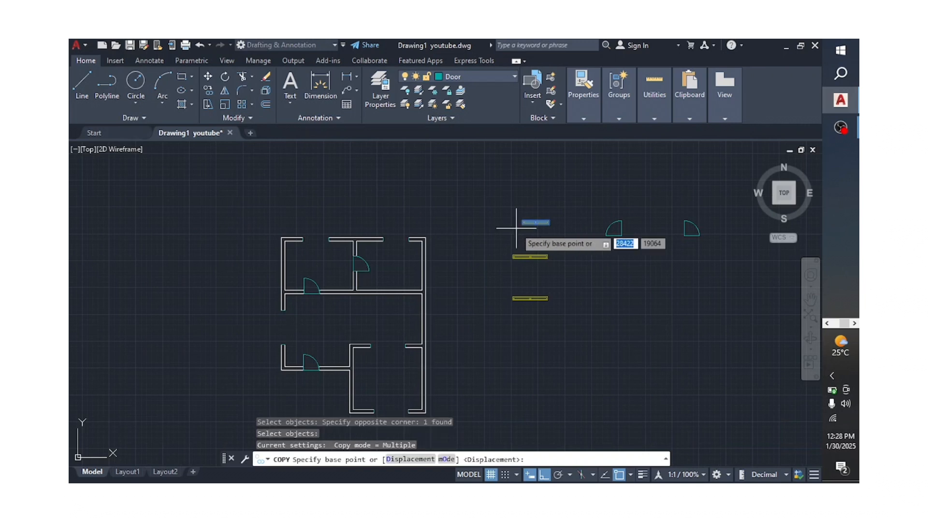
left_click(521, 224)
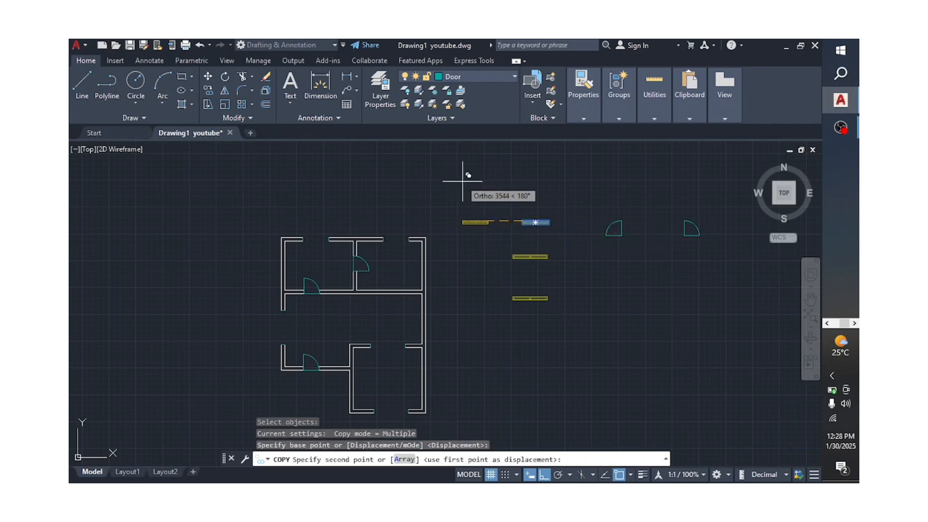
left_click(463, 180)
key("Escape")
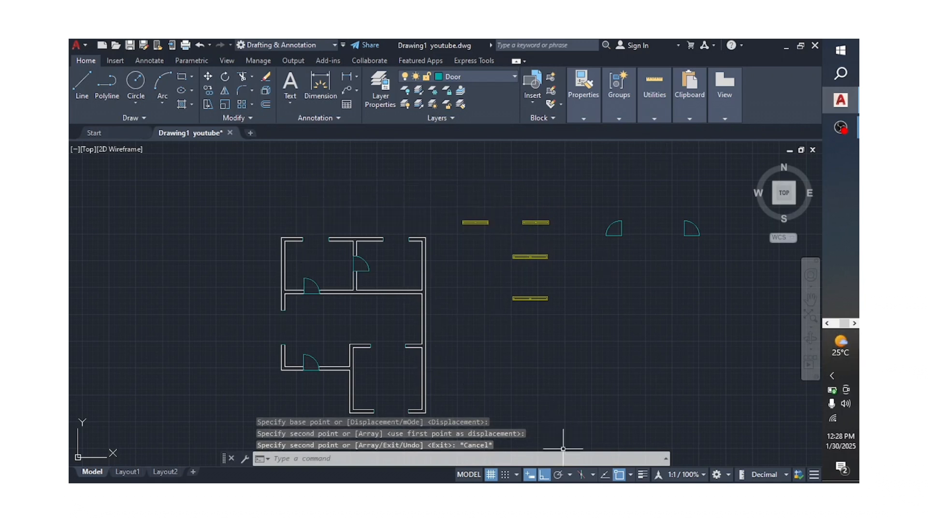
Step: Turn Ortho off and move the copied shorter window block by its lower-left corner into the upper-left room's top wall opening
left_click(544, 476)
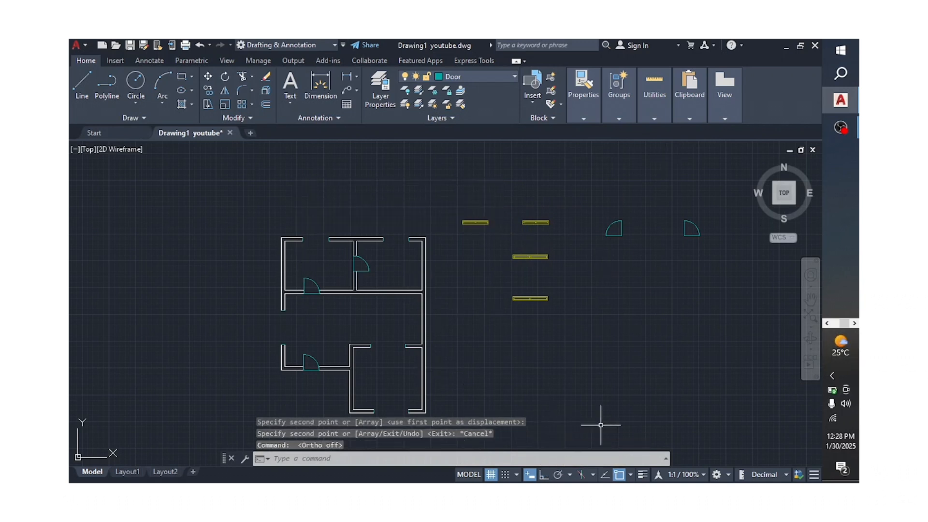
left_click(208, 76)
left_click(467, 223)
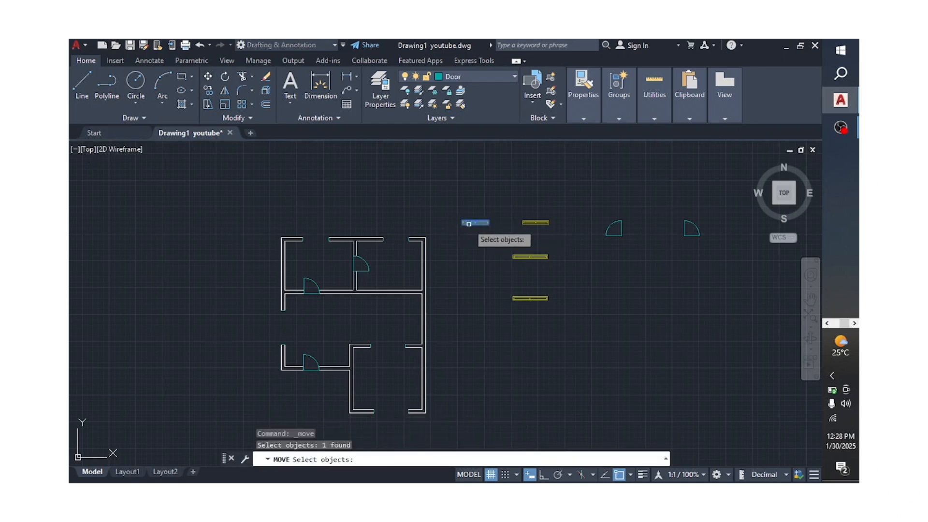
key("Return")
scroll(471, 222, "up", 6)
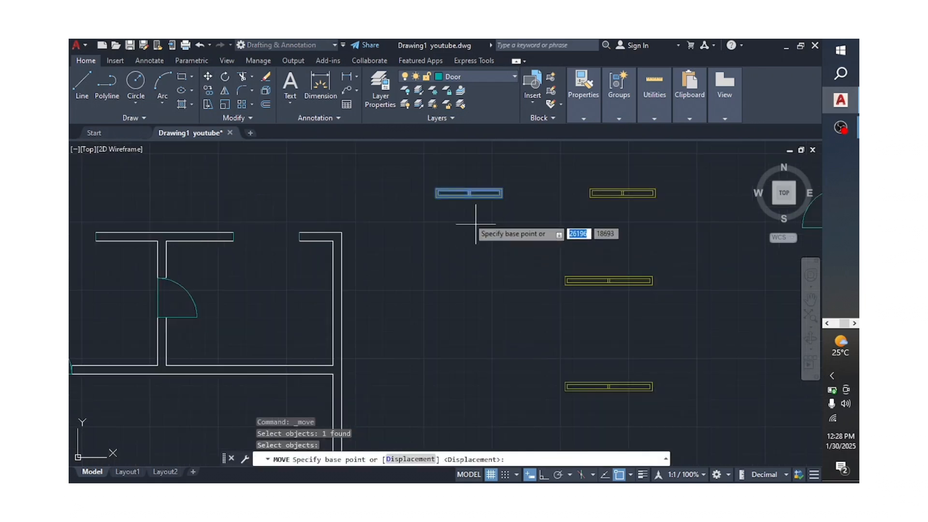
left_click(439, 189)
scroll(507, 244, "down", 4)
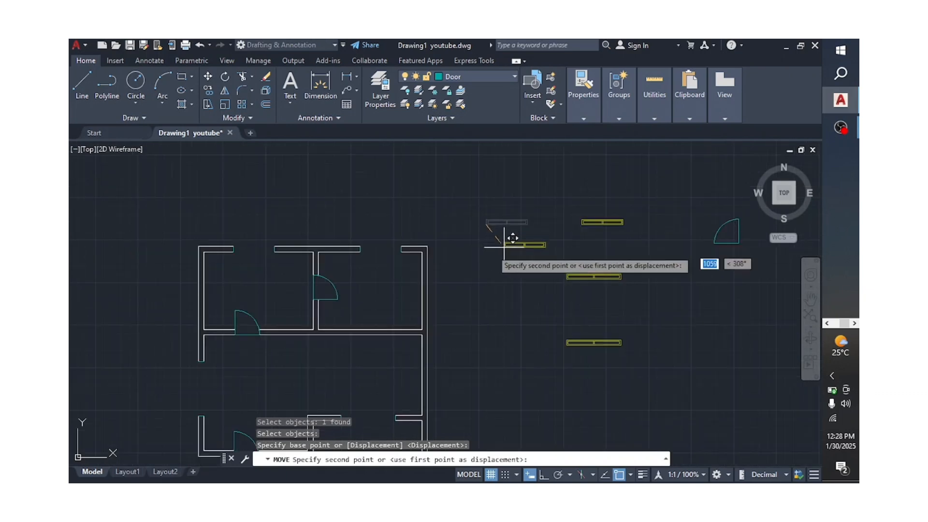
scroll(230, 239, "up", 6)
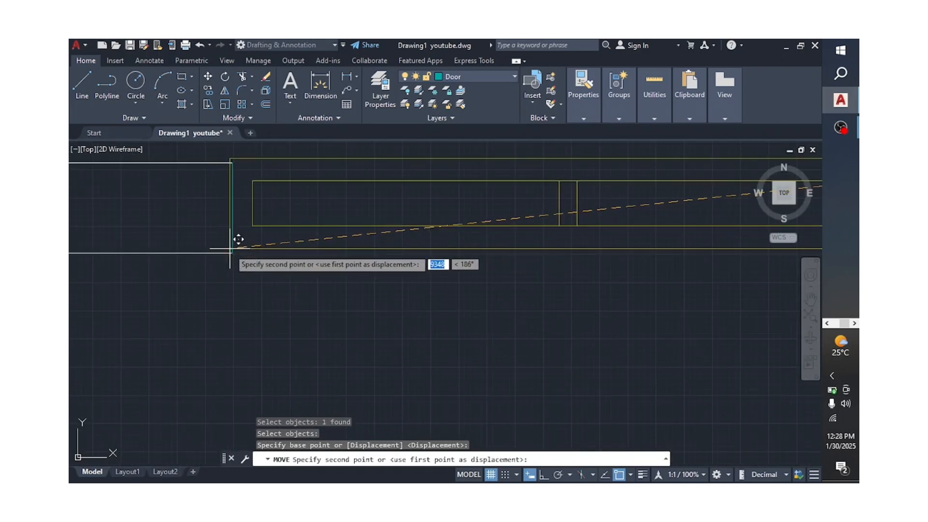
left_click(233, 248)
scroll(170, 255, "down", 5)
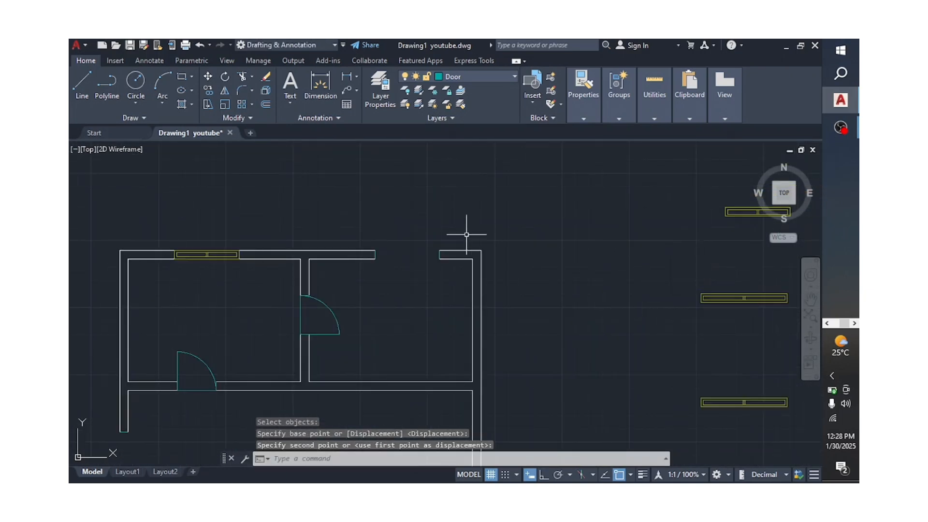
Step: Move the remaining shorter window block by its lower-left corner into the upper-right room's top wall opening
scroll(466, 234, "down", 2)
left_click(660, 219)
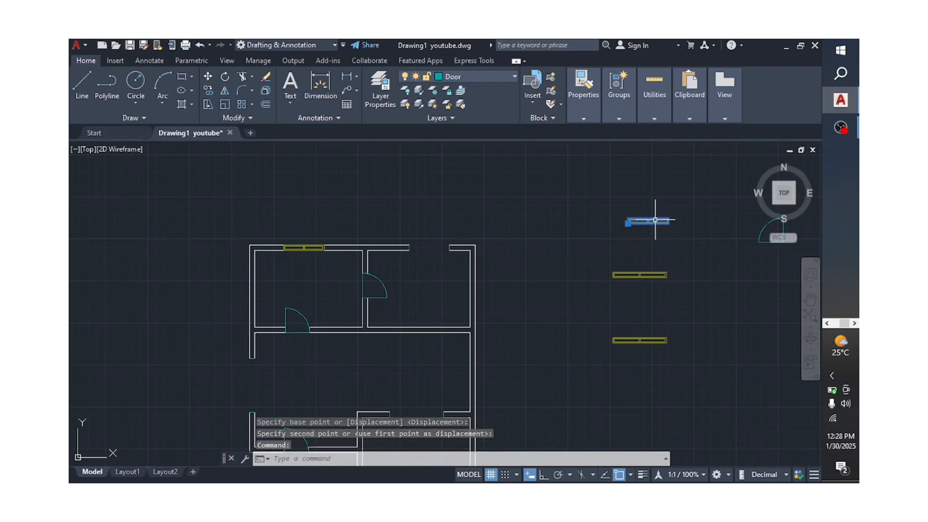
type("m")
key("Return")
scroll(628, 213, "up", 4)
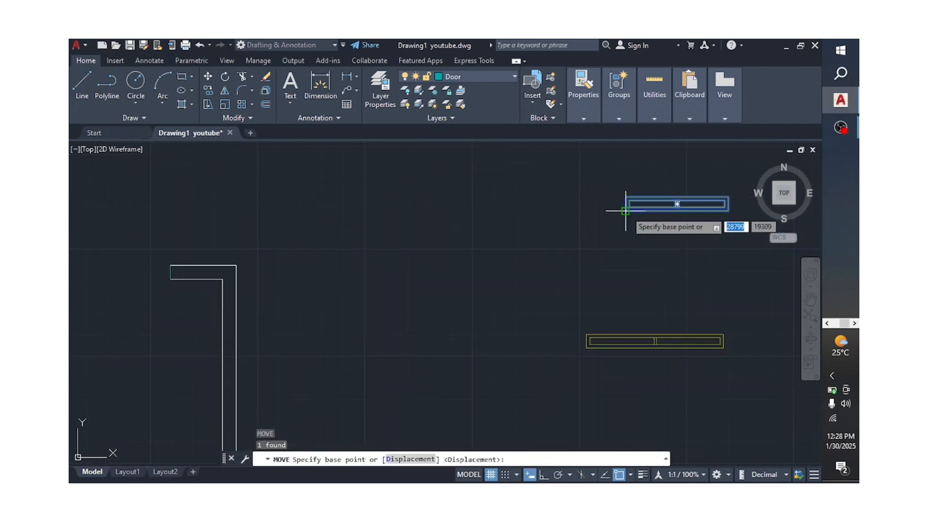
left_click(625, 210)
scroll(338, 239, "down", 4)
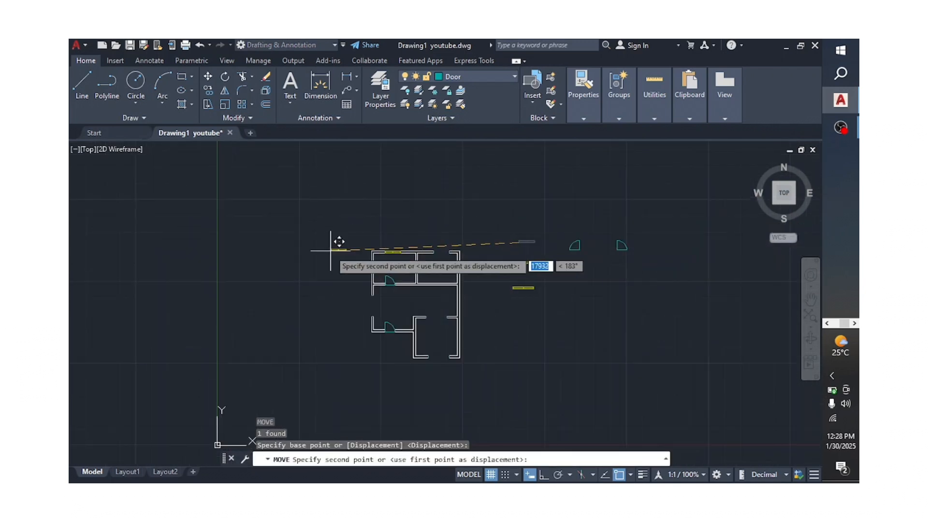
scroll(433, 245, "up", 4)
scroll(292, 239, "up", 2)
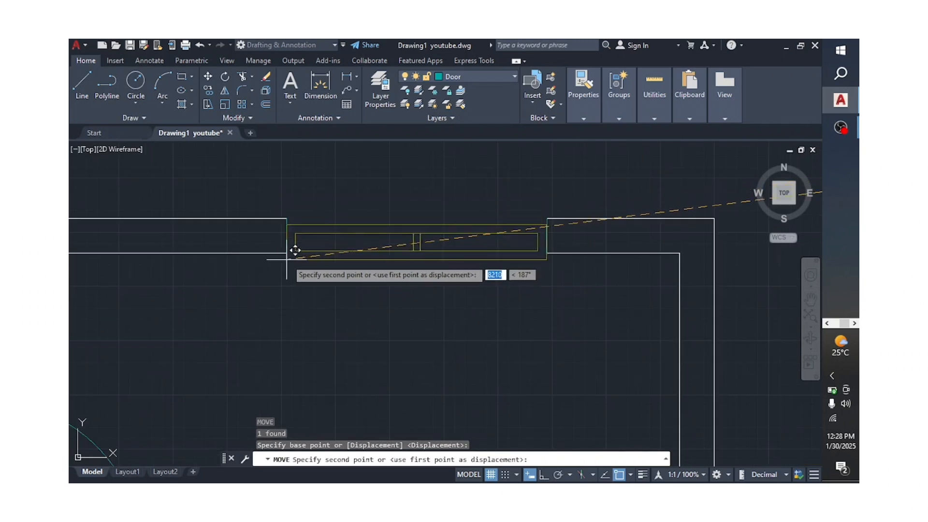
left_click(295, 243)
Step: Move the lower of the two longer window blocks by its lower-left corner into the bottom wall opening of the lower-right room
scroll(382, 237, "down", 5)
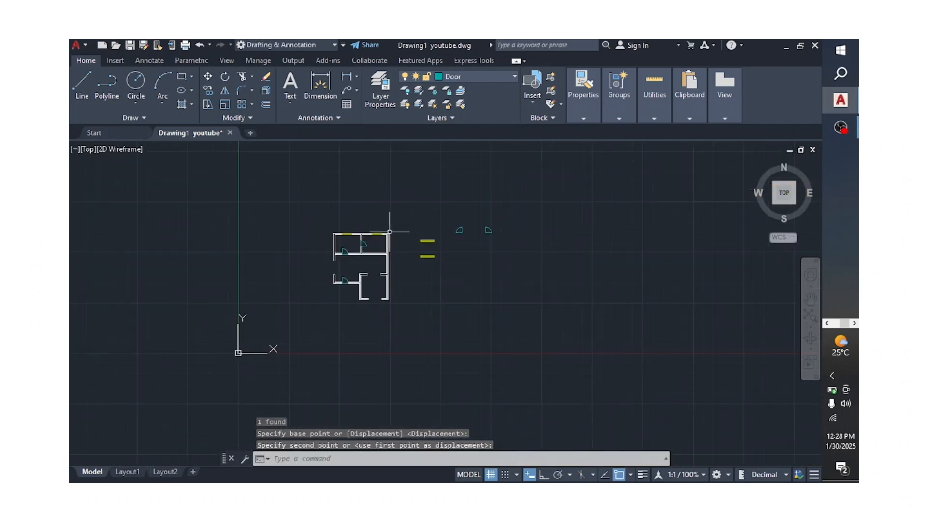
scroll(374, 252, "up", 4)
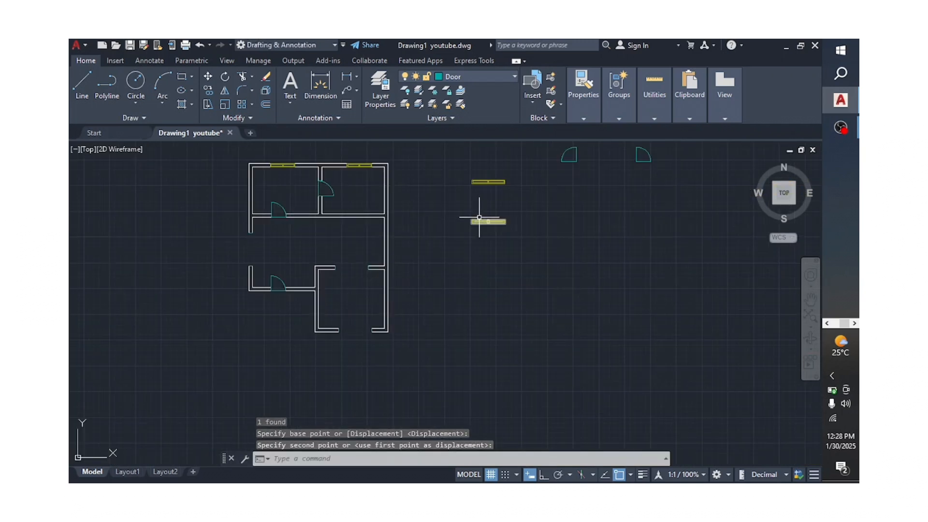
scroll(489, 176, "up", 5)
mouse_move(575, 178)
left_mouse_down()
mouse_move(442, 213)
mouse_move(432, 231)
left_mouse_up()
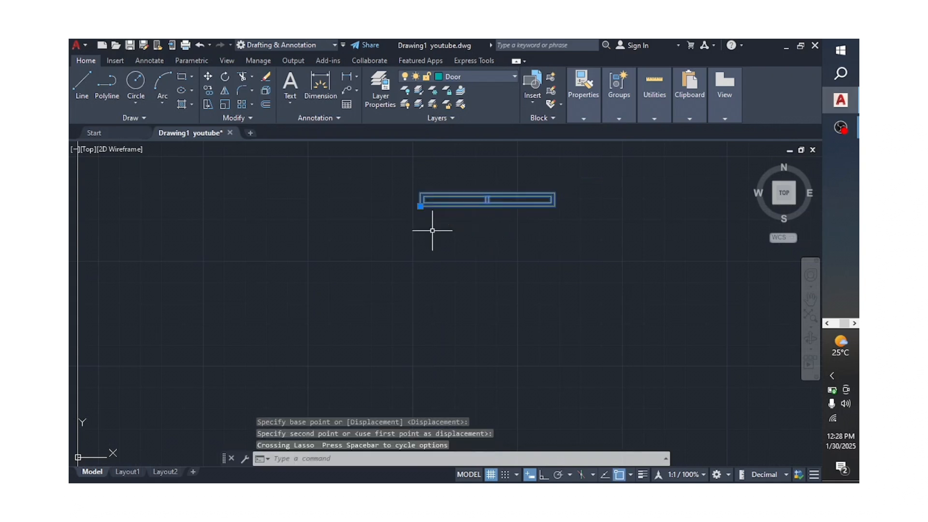
type("m")
key("Return")
scroll(418, 205, "up", 3)
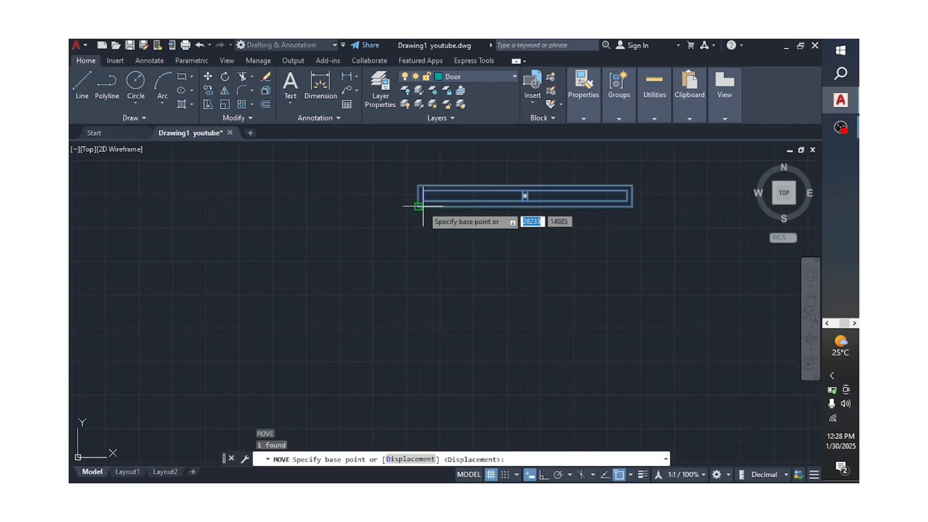
left_click(418, 207)
scroll(491, 234, "down", 4)
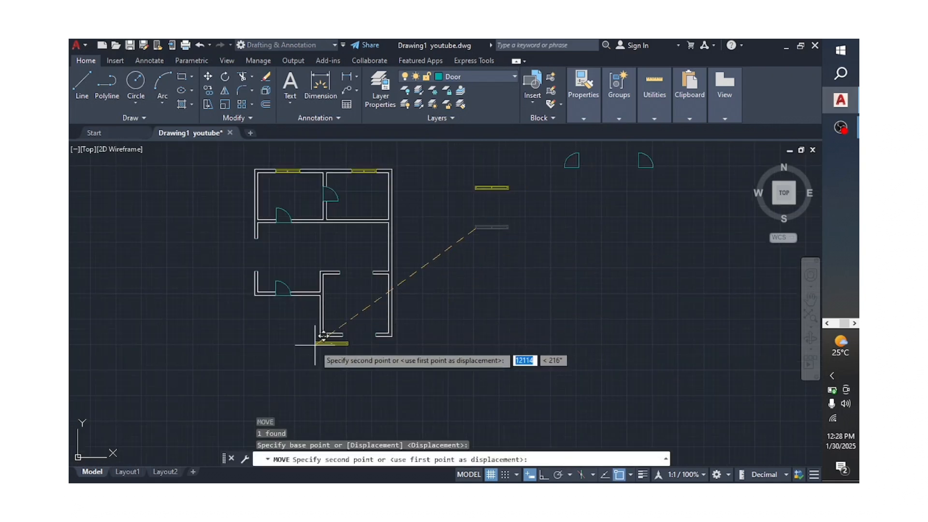
scroll(417, 323, "up", 5)
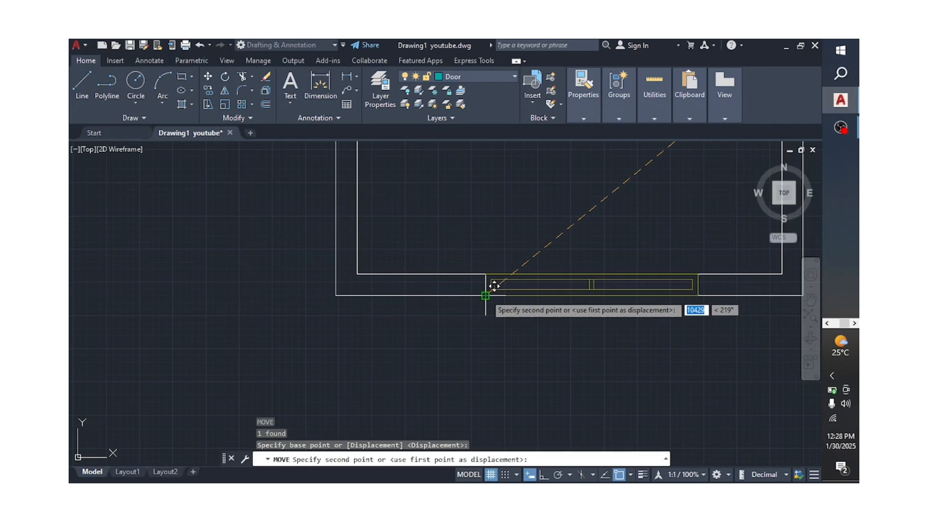
left_click(482, 293)
Step: Rotate the remaining longer window block 270 degrees about its lower-right corner
scroll(481, 293, "down", 8)
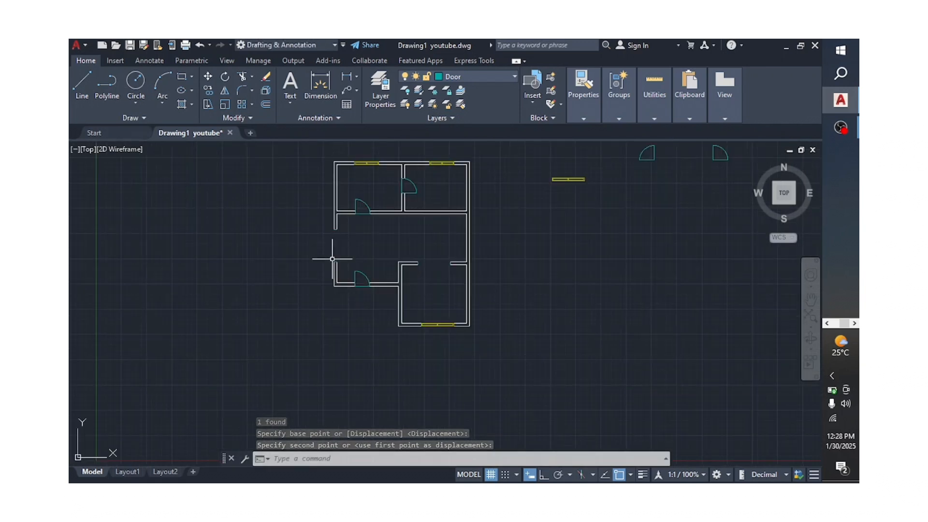
scroll(332, 259, "down", 2)
scroll(478, 218, "up", 2)
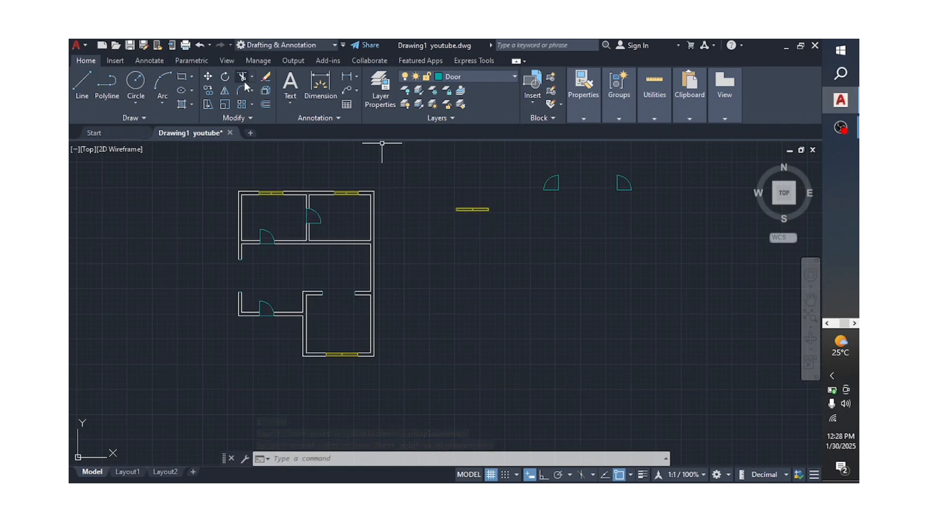
left_click(225, 77)
left_click(487, 196)
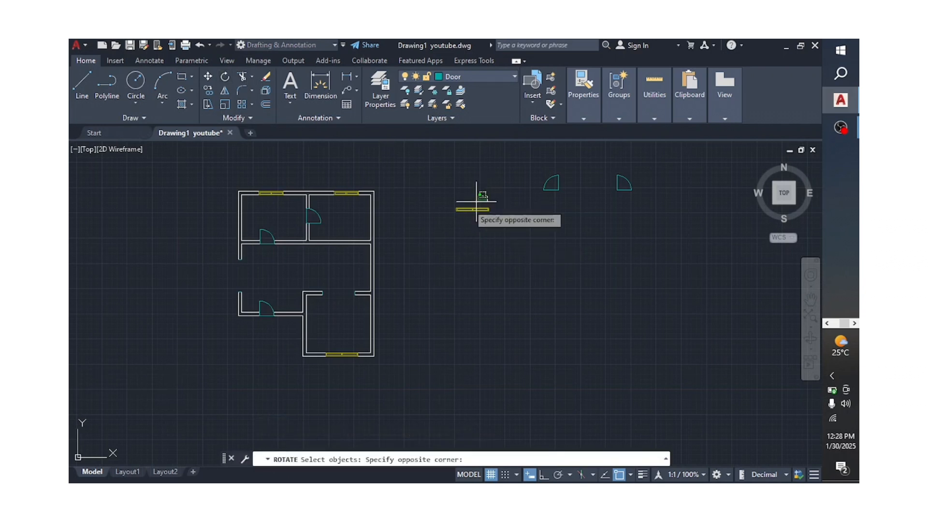
left_click(453, 215)
key("Return")
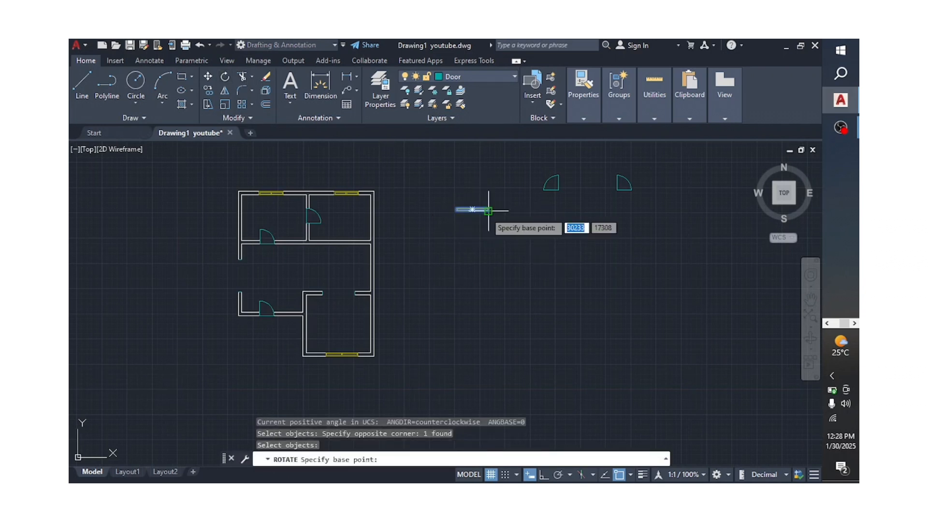
left_click(488, 211)
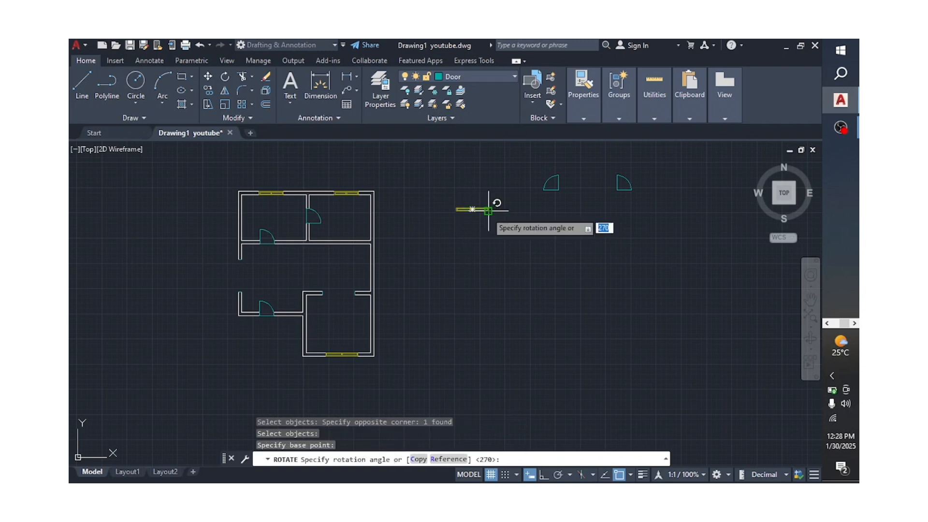
left_click(489, 246)
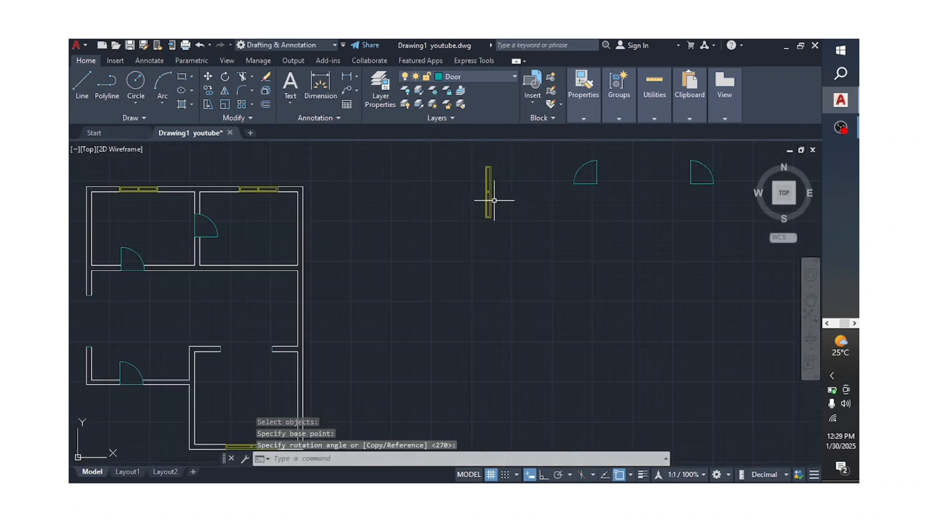
Step: Move the vertical window block by its lower-right corner onto the inner corner of the lower wall end at the left outer wall's opening
left_click(209, 77)
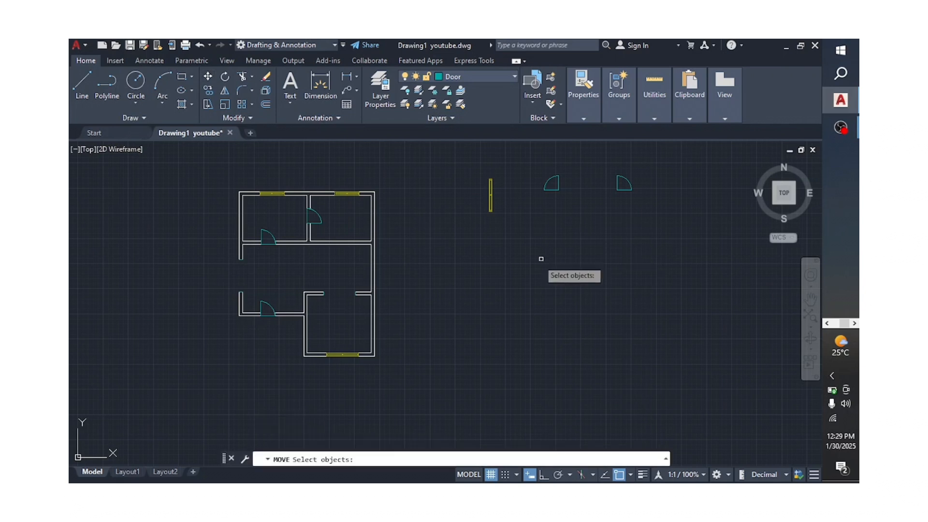
left_click(491, 207)
key("Return")
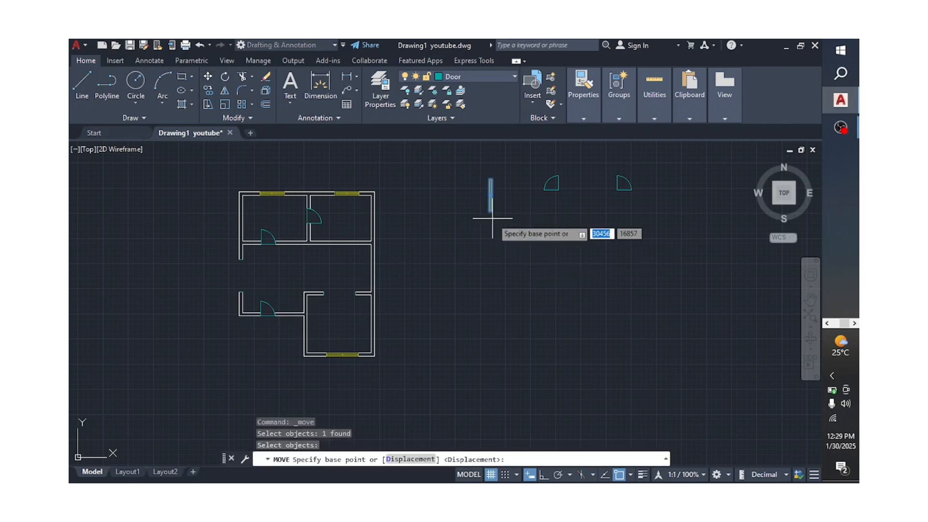
scroll(476, 217, "up", 4)
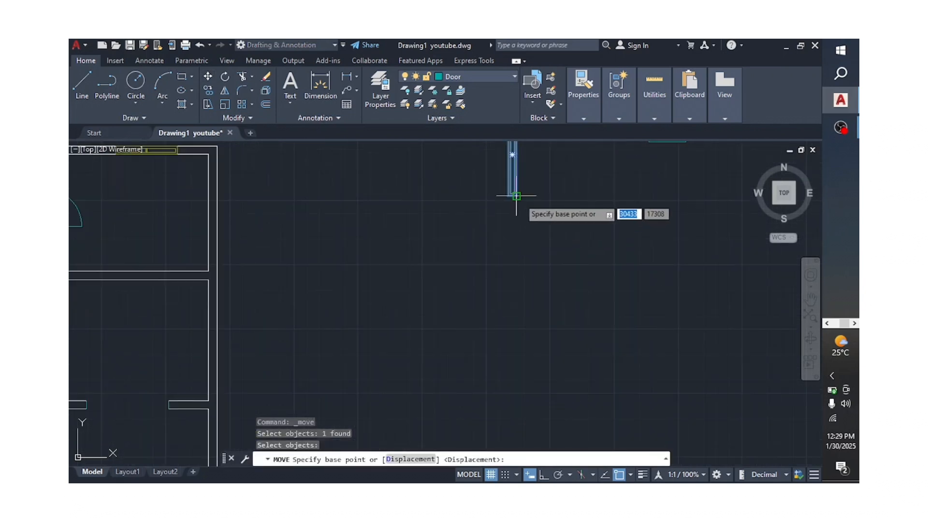
left_click(514, 198)
scroll(449, 247, "down", 4)
scroll(237, 320, "up", 3)
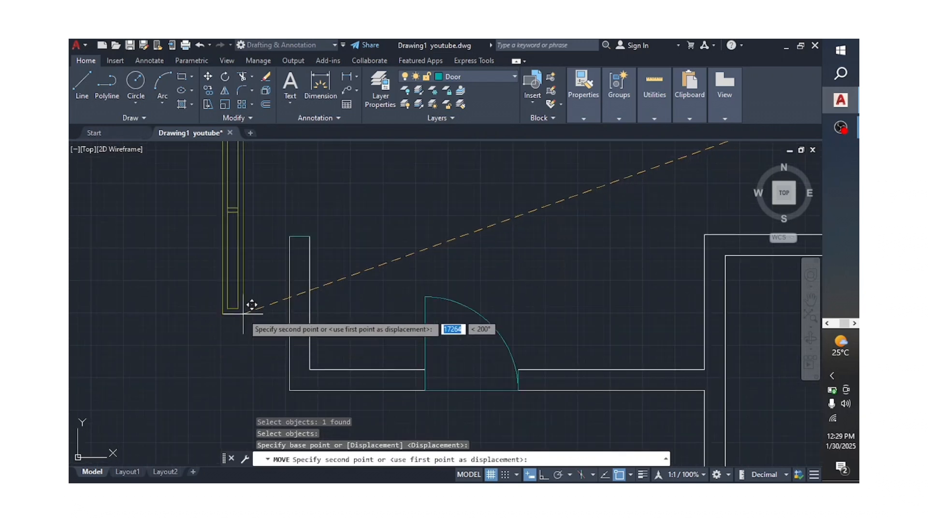
left_click(308, 237)
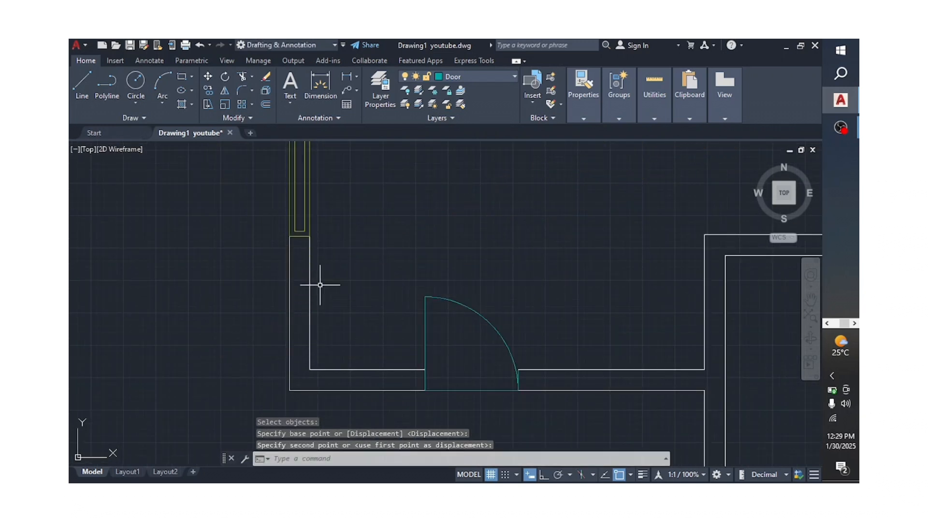
Step: Delete the two spare door blocks lying outside the floor plan
scroll(328, 283, "down", 2)
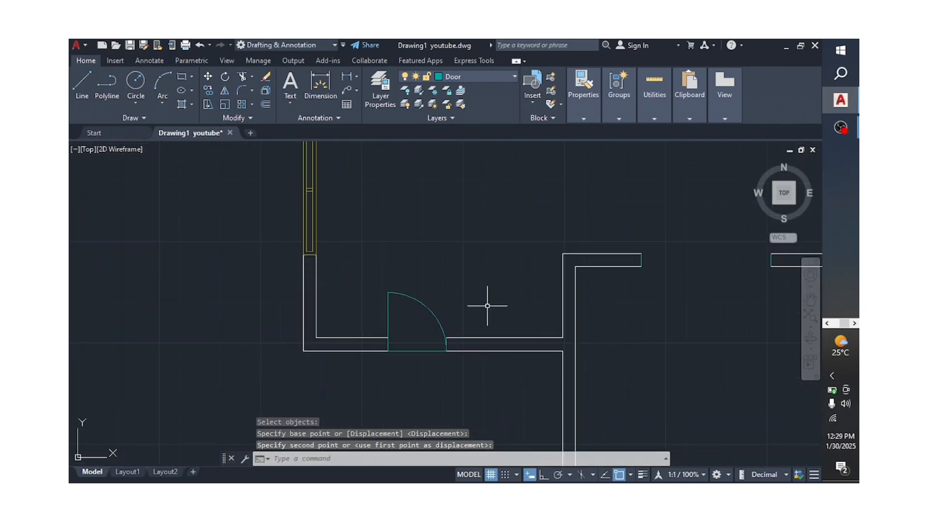
scroll(366, 317, "down", 2)
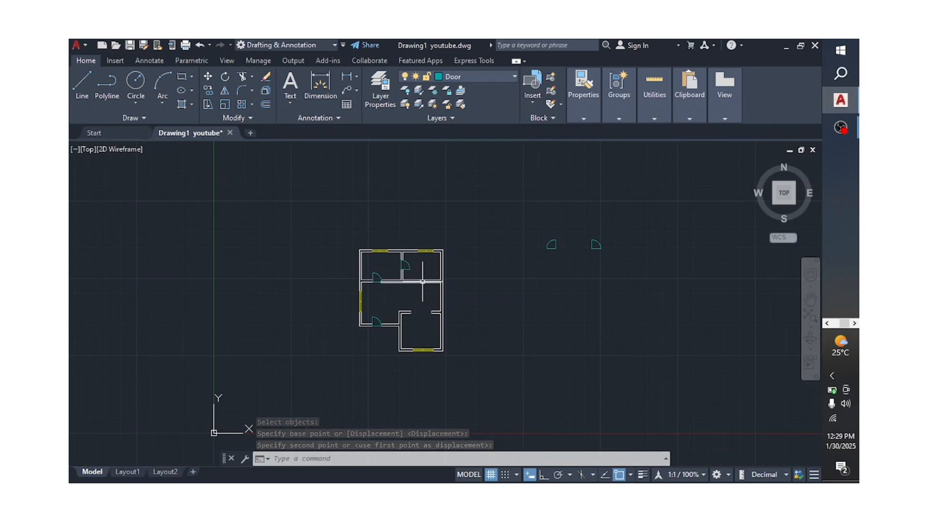
scroll(425, 271, "up", 2)
scroll(370, 231, "down", 2)
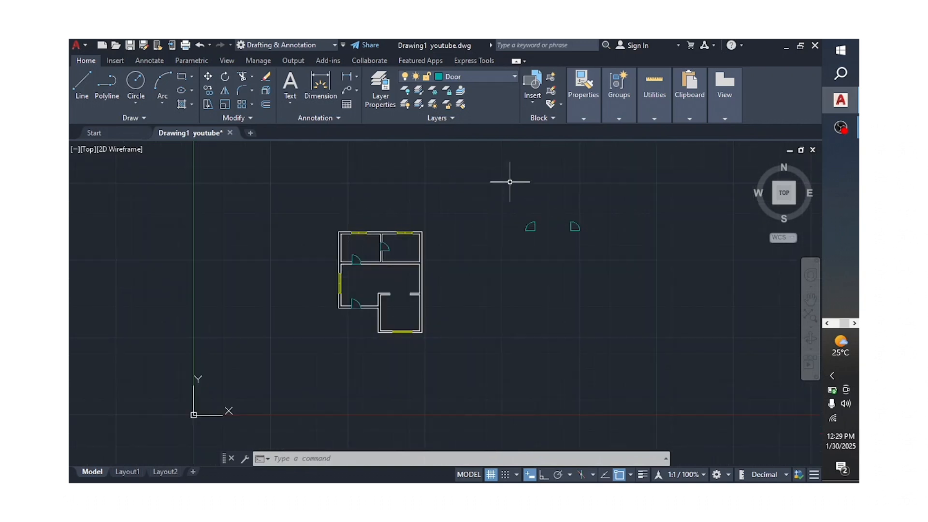
left_click(487, 187)
left_click(615, 257)
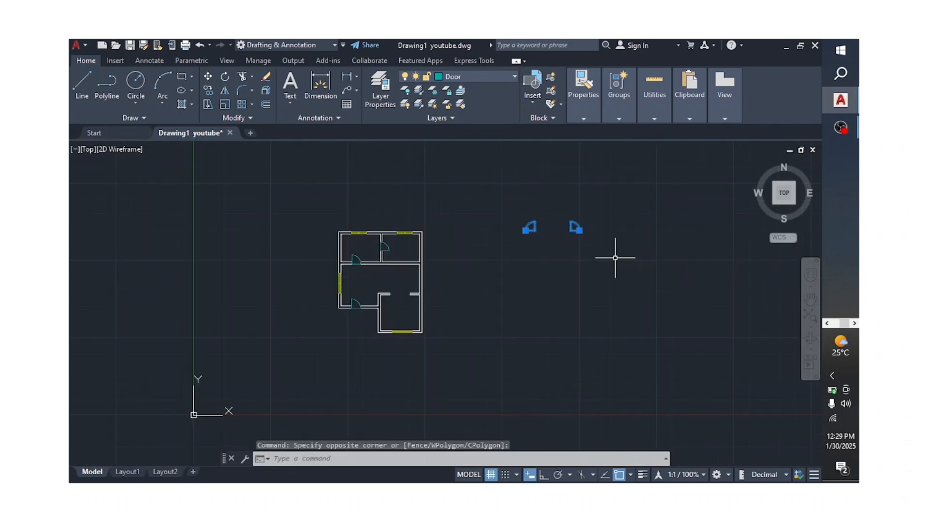
key("Delete")
scroll(425, 333, "up", 3)
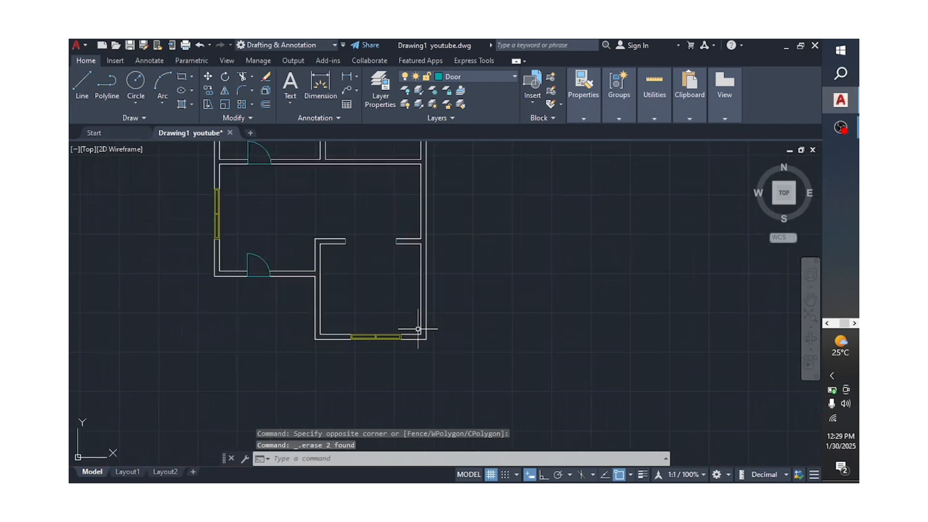